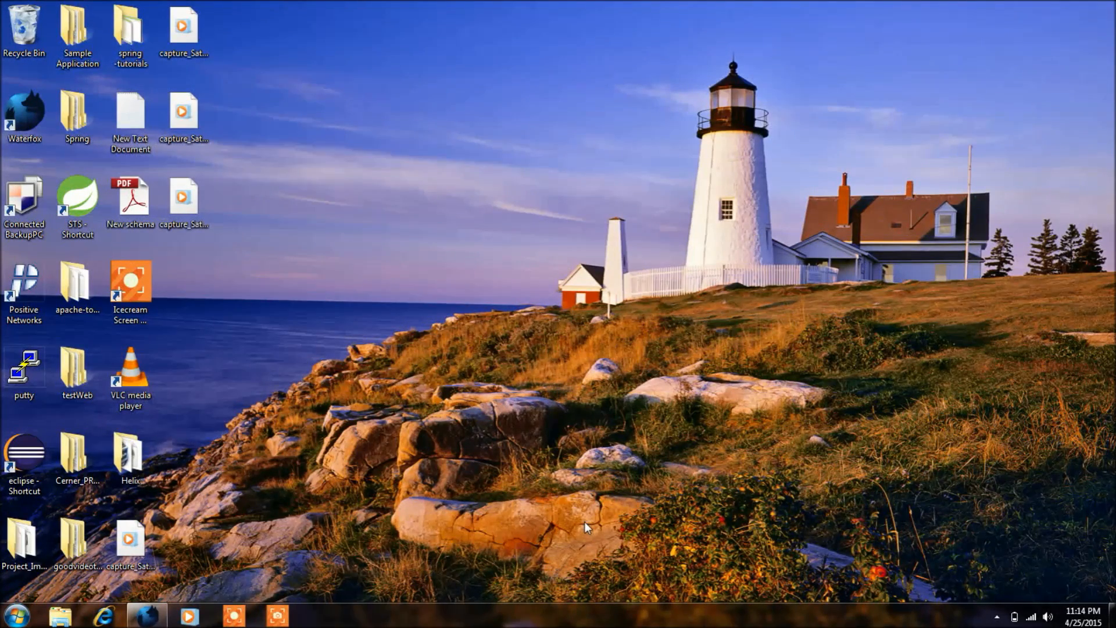
Search the web in Waterfox for "helix 3 forensics tool" and open the e-fense Helix result
left_click(144, 618)
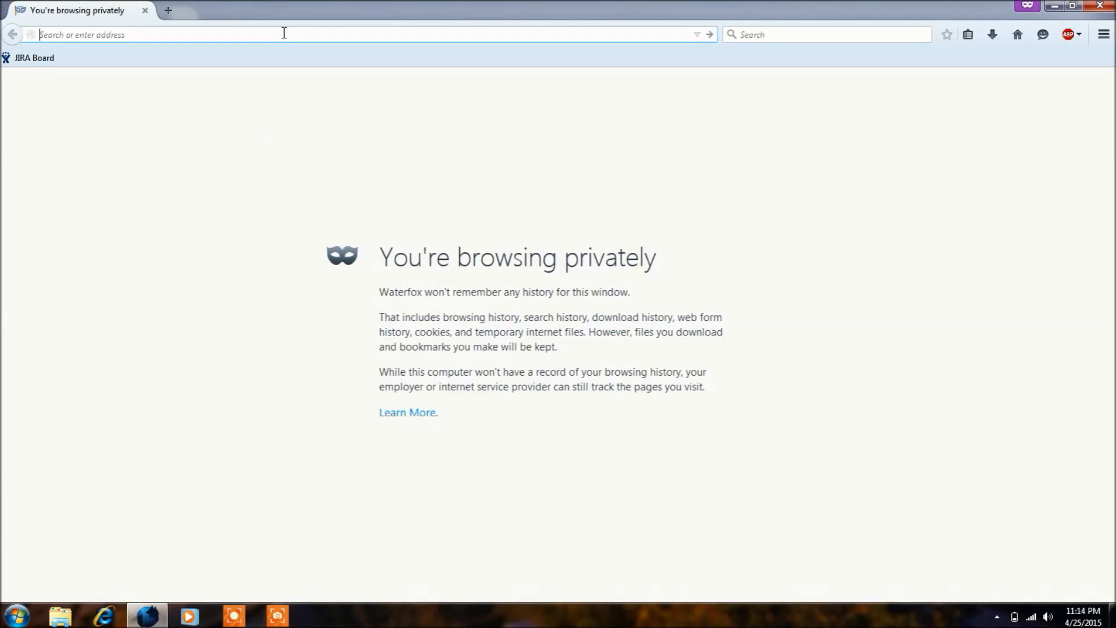
type("helix 3 forensics tool")
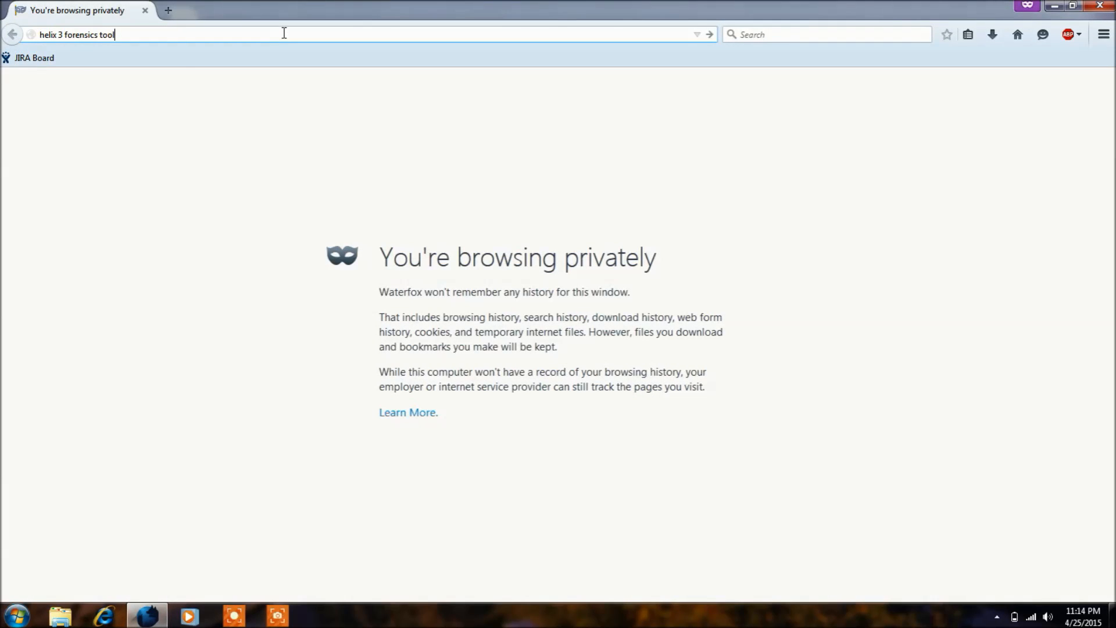
key("Return")
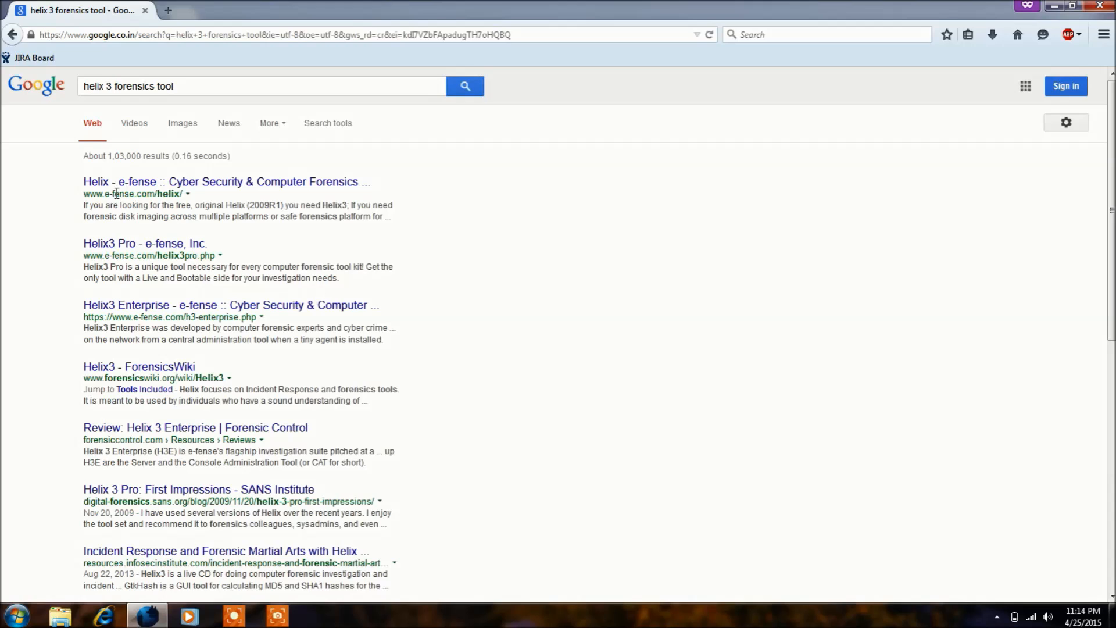
left_click(184, 185)
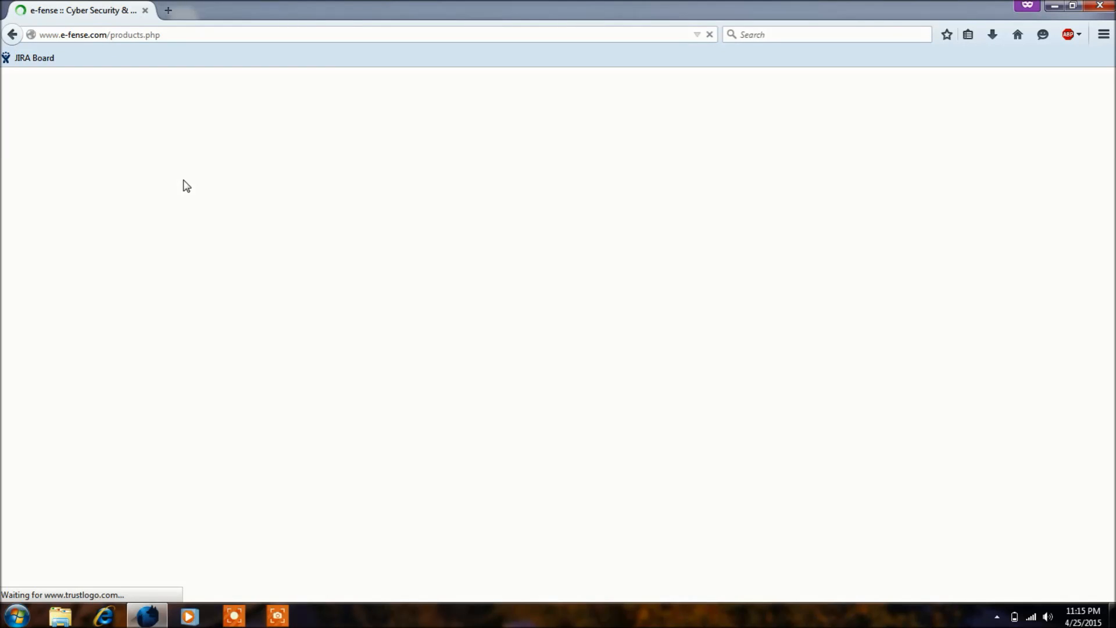
Open the Helix3 link for the free, original Helix (2009R1) on the e-fense products page
scroll(177, 247, "down", 3)
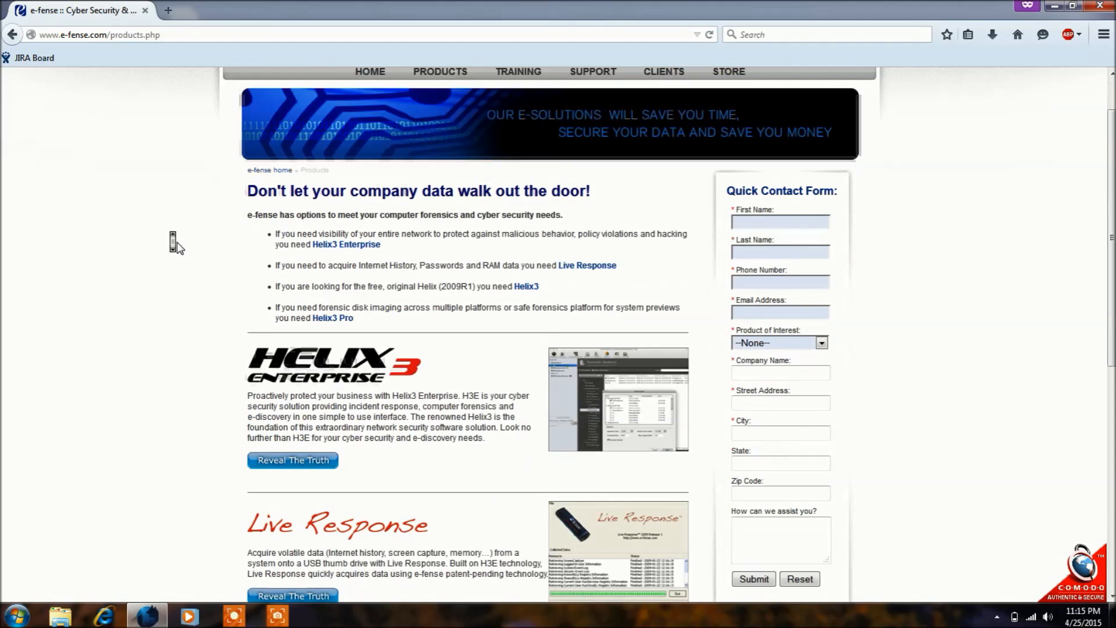
scroll(177, 247, "down", 2)
triple_click(438, 240)
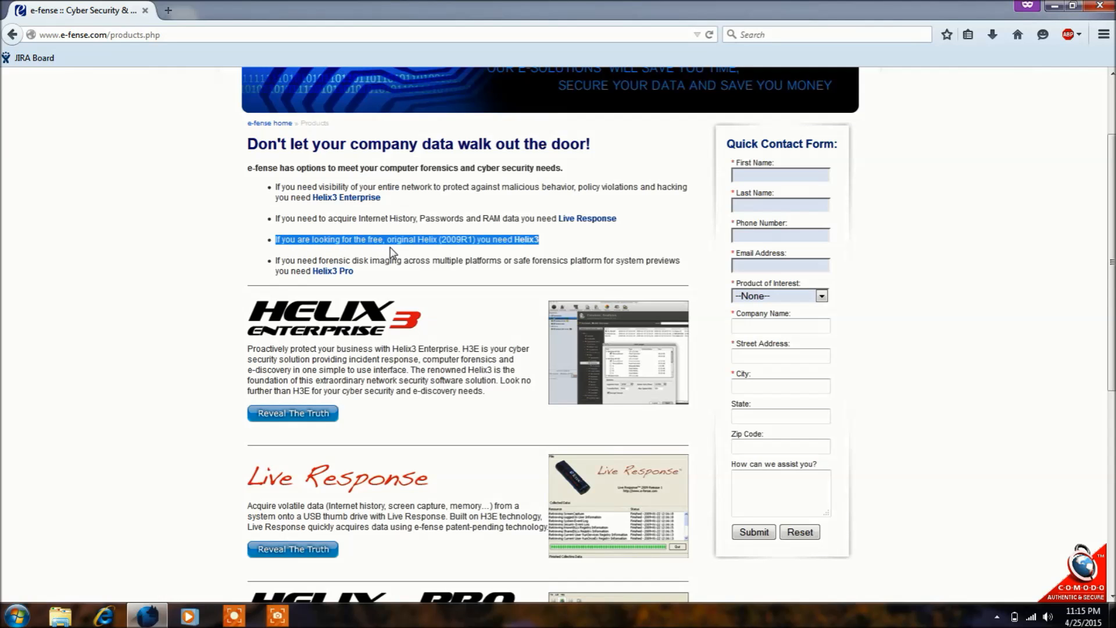
left_click(529, 243)
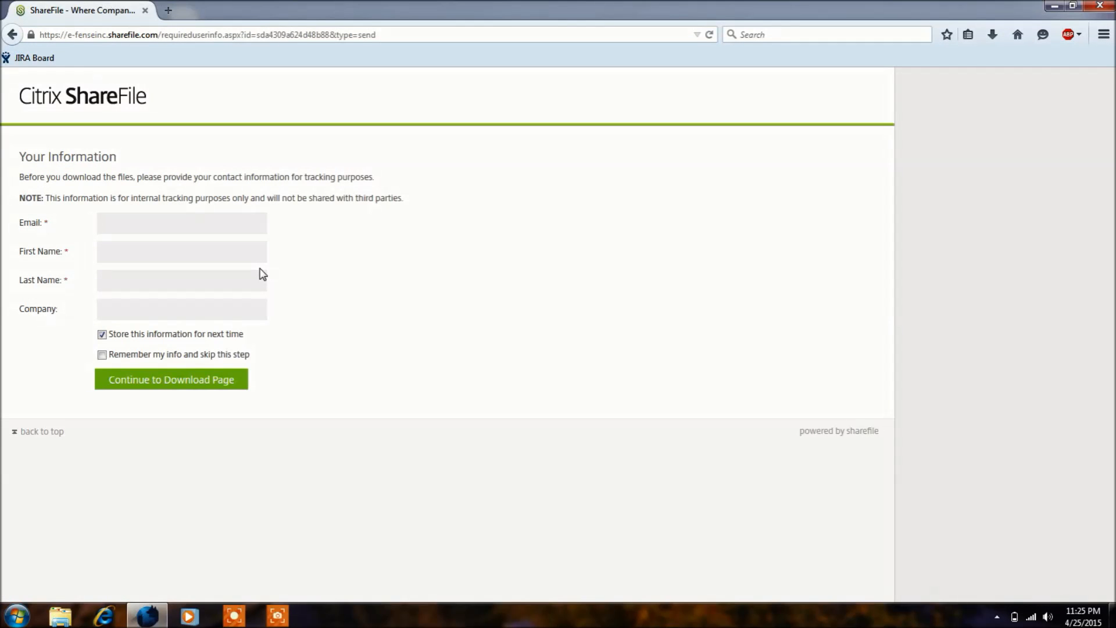
Fill in the contact's e-mail, first name and last name, and continue to the download page
key("Tab")
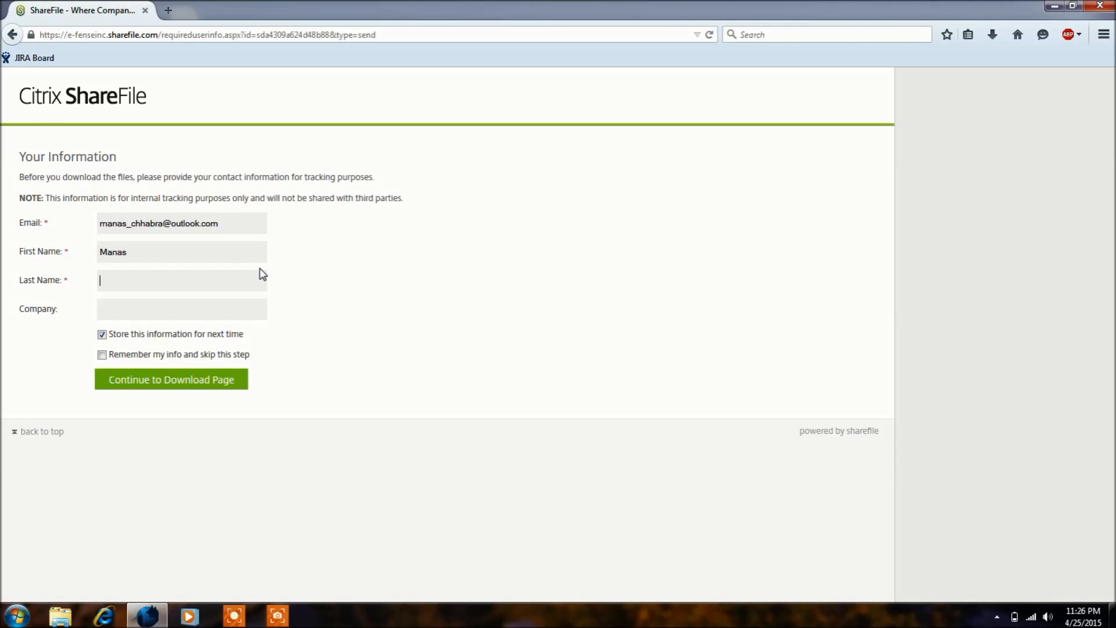
left_click(172, 386)
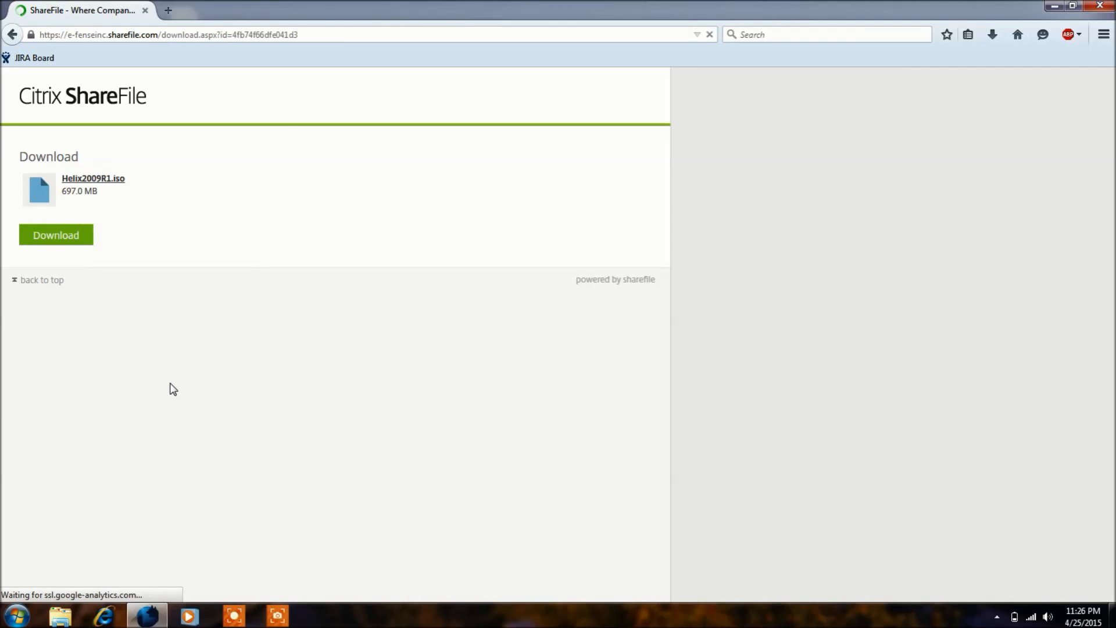
Start downloading Helix2009R1.iso and choose to save the file
left_click(69, 240)
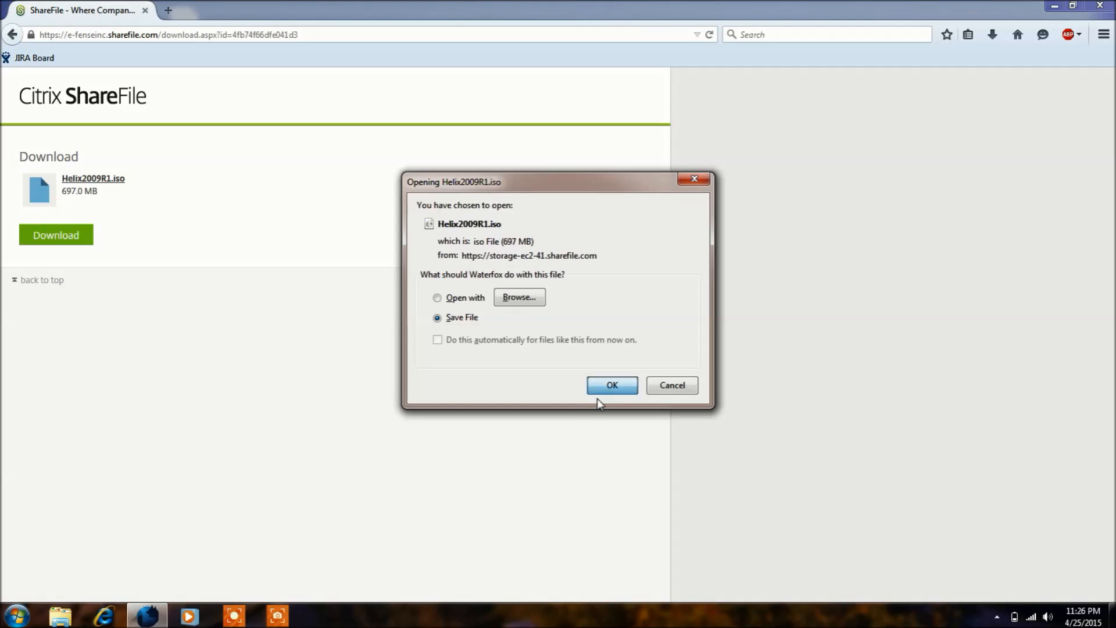
left_click(608, 386)
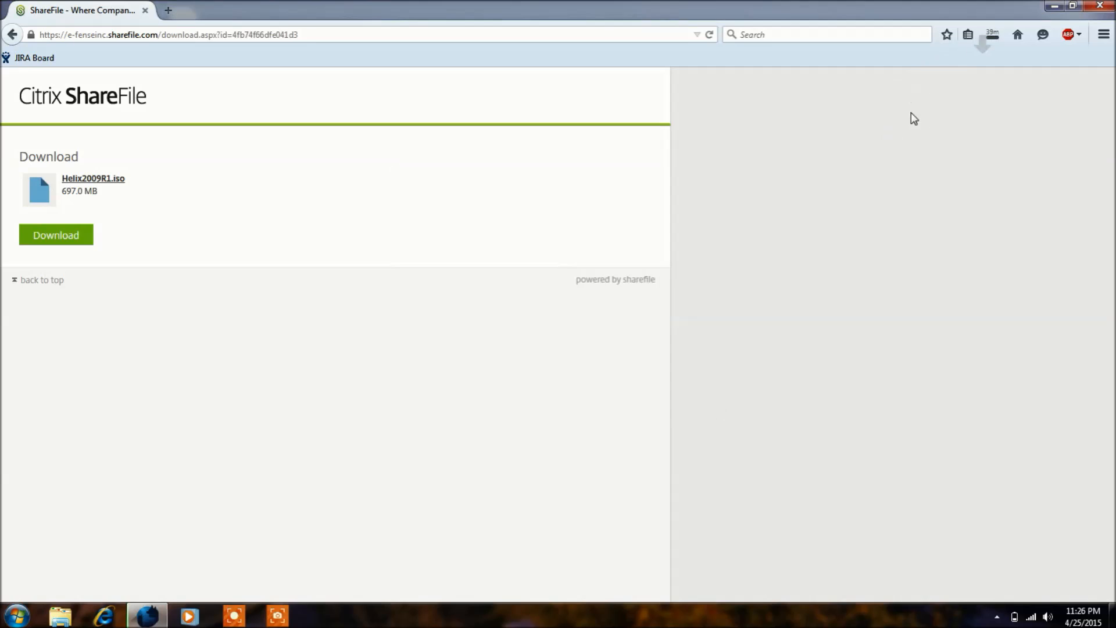
Cancel the running Helix2009R1.iso download and close the browser
left_click(995, 35)
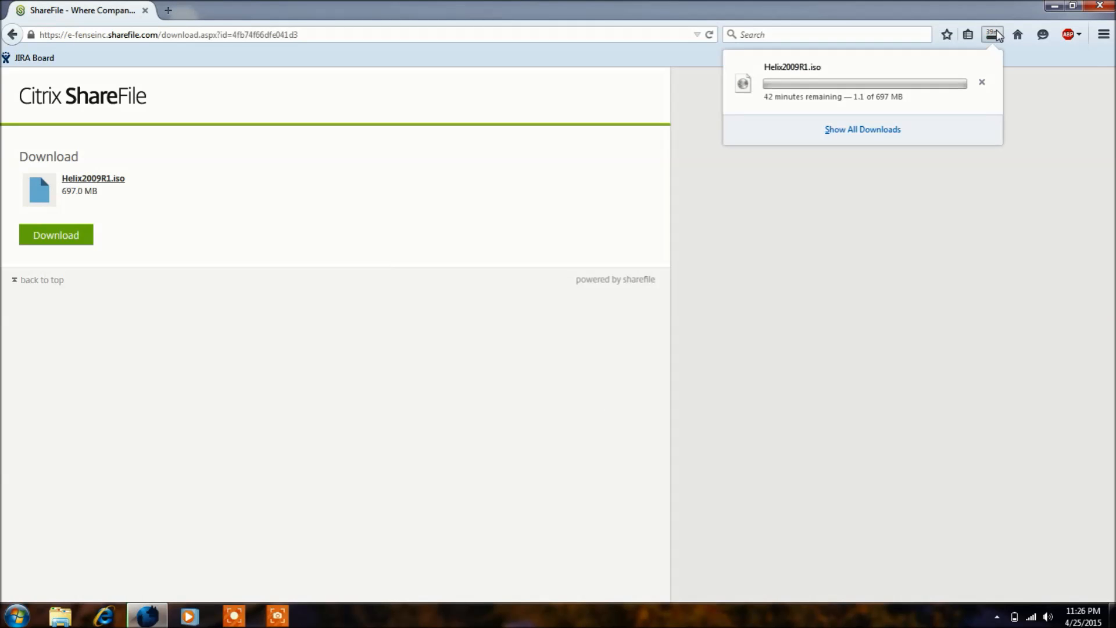
left_click(982, 82)
left_click(1100, 5)
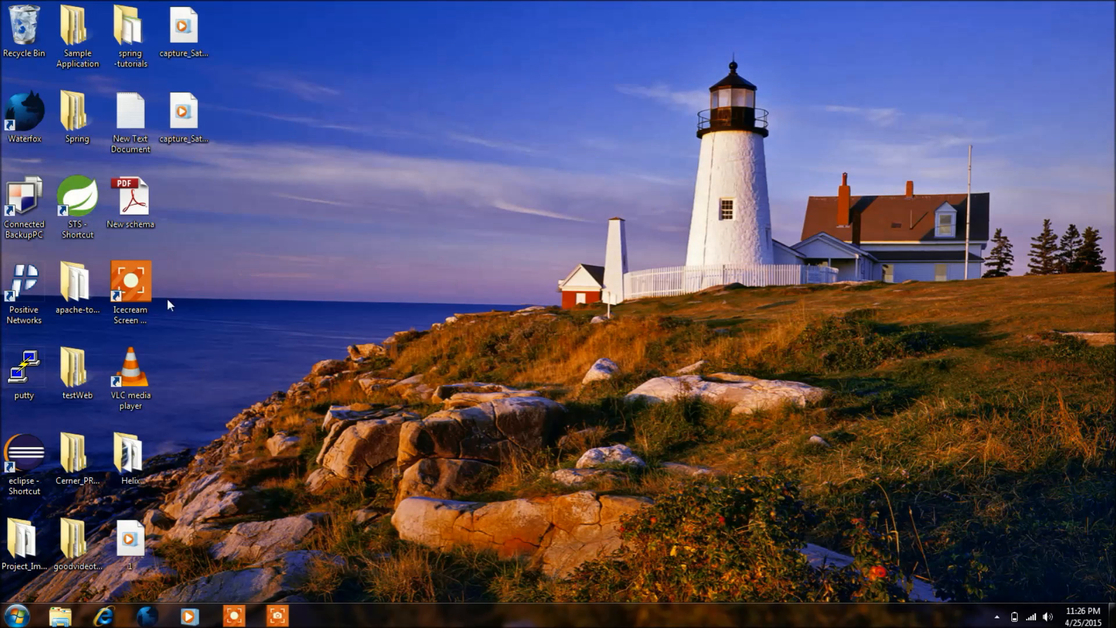
Run the helix application from the desktop Helix folder and accept its live-environment warning with English as the language
double_click(124, 462)
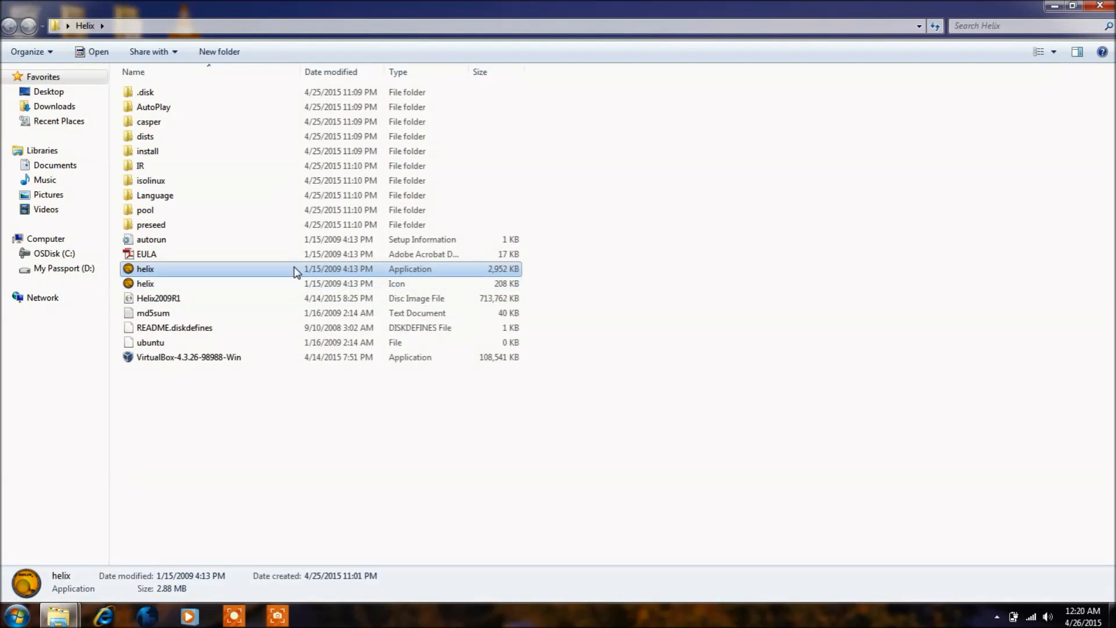
double_click(297, 269)
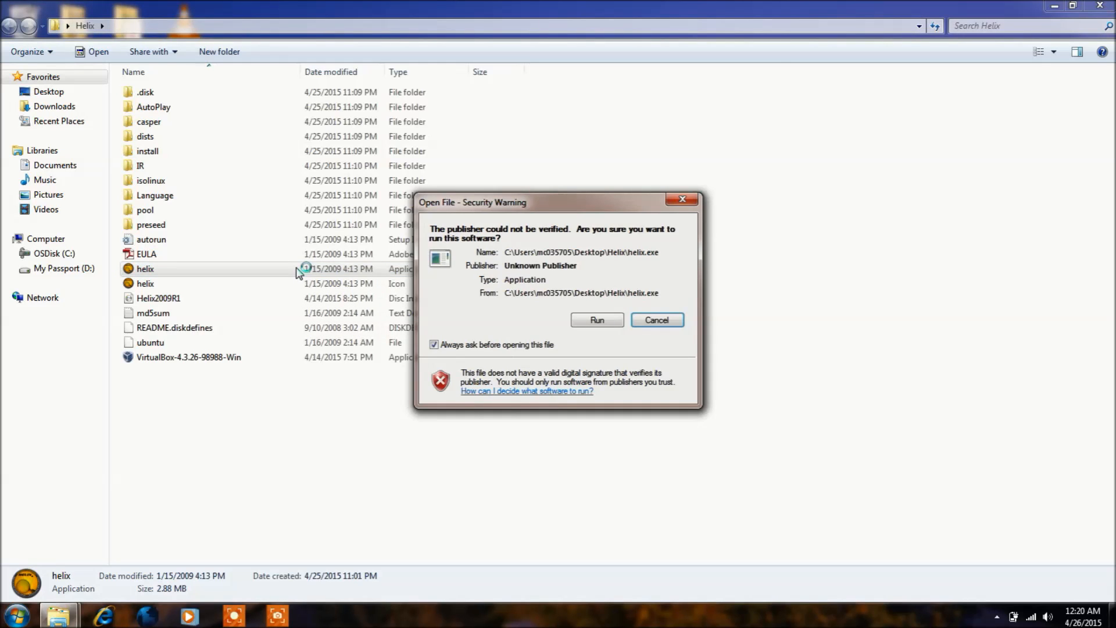
left_click(578, 322)
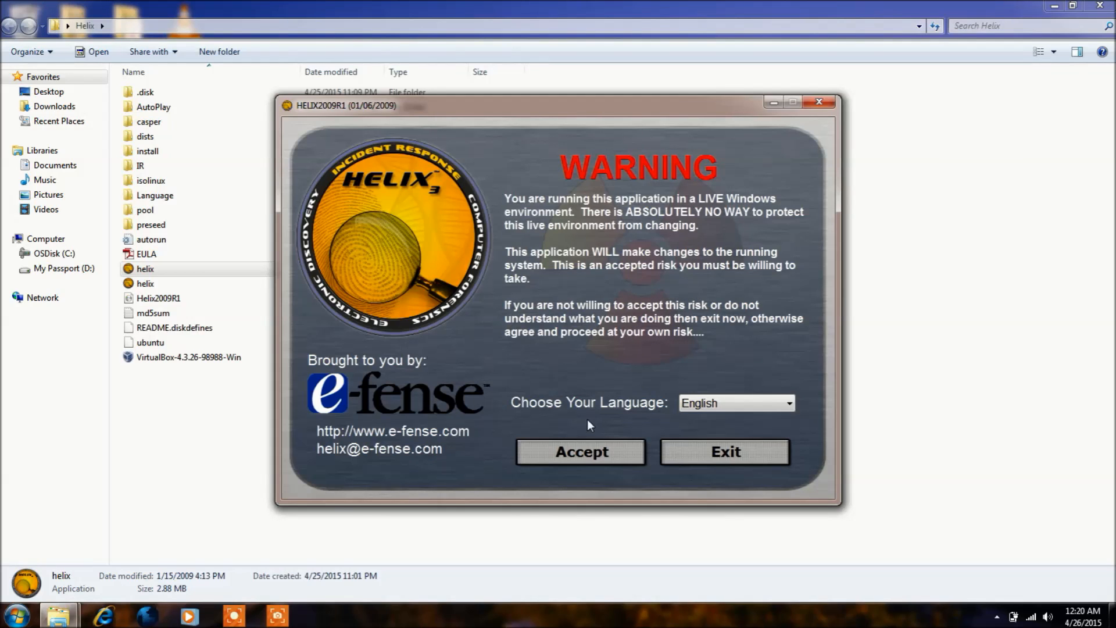
left_click(584, 450)
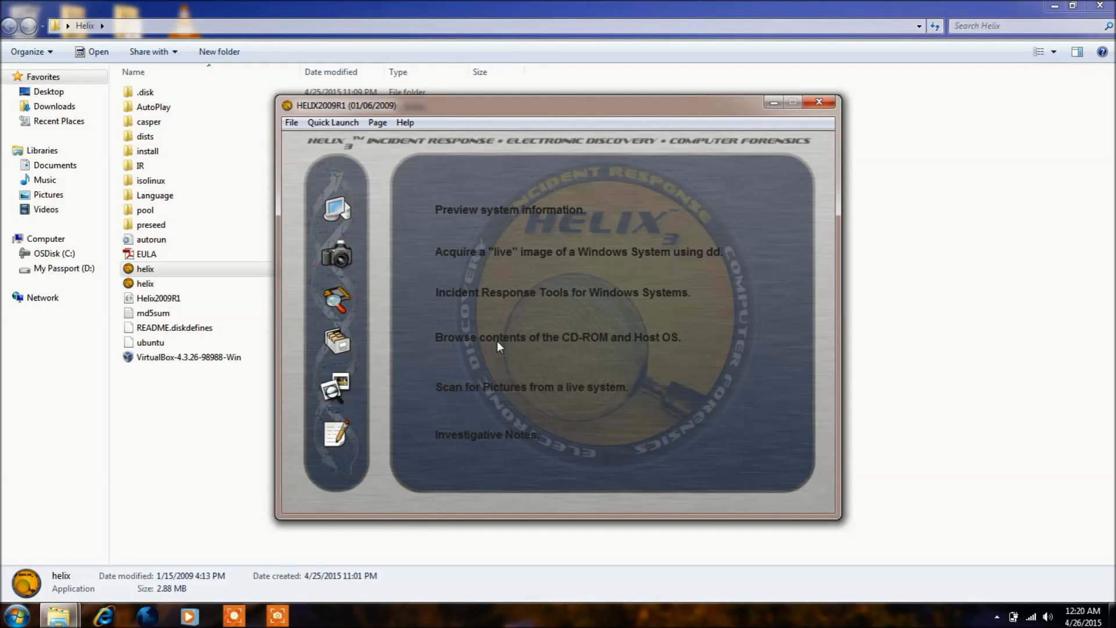
Review the System Information pages, including the list of running processes
left_click(341, 226)
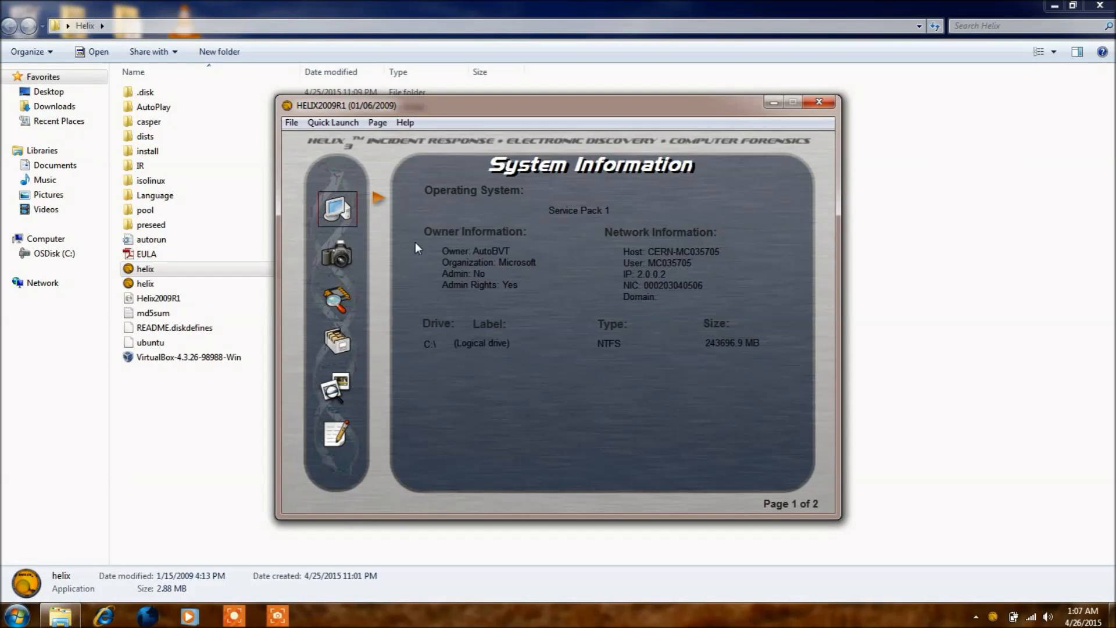
left_click(378, 198)
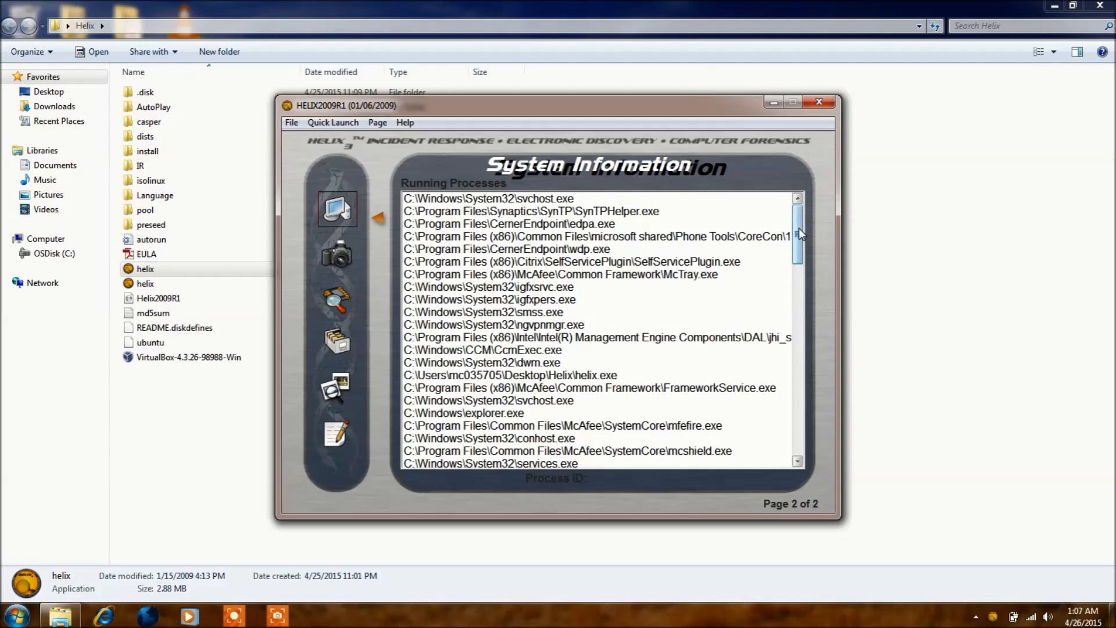
left_click_drag(799, 228, 807, 361)
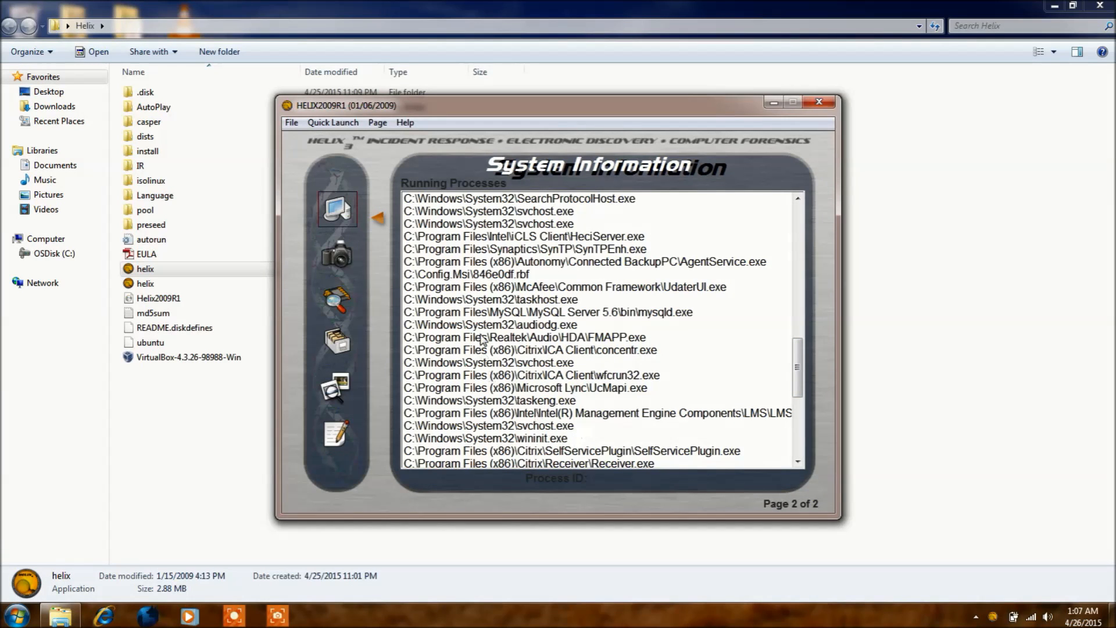
Go to Live Acquisition, check the available sources and keep PhysicalMemory as the source
left_click(338, 254)
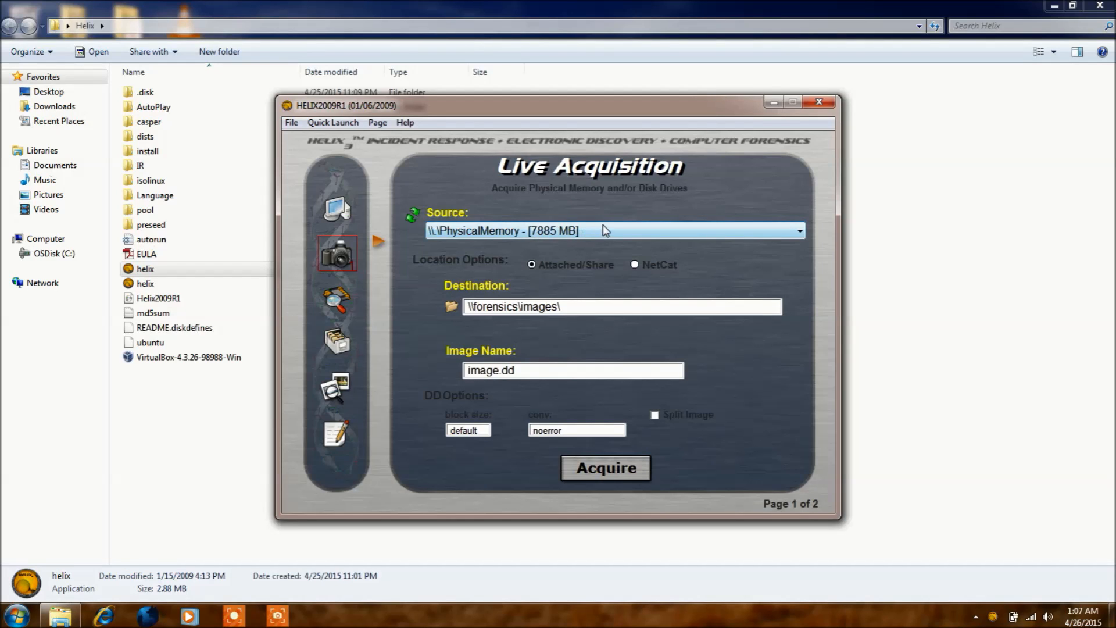
left_click(792, 232)
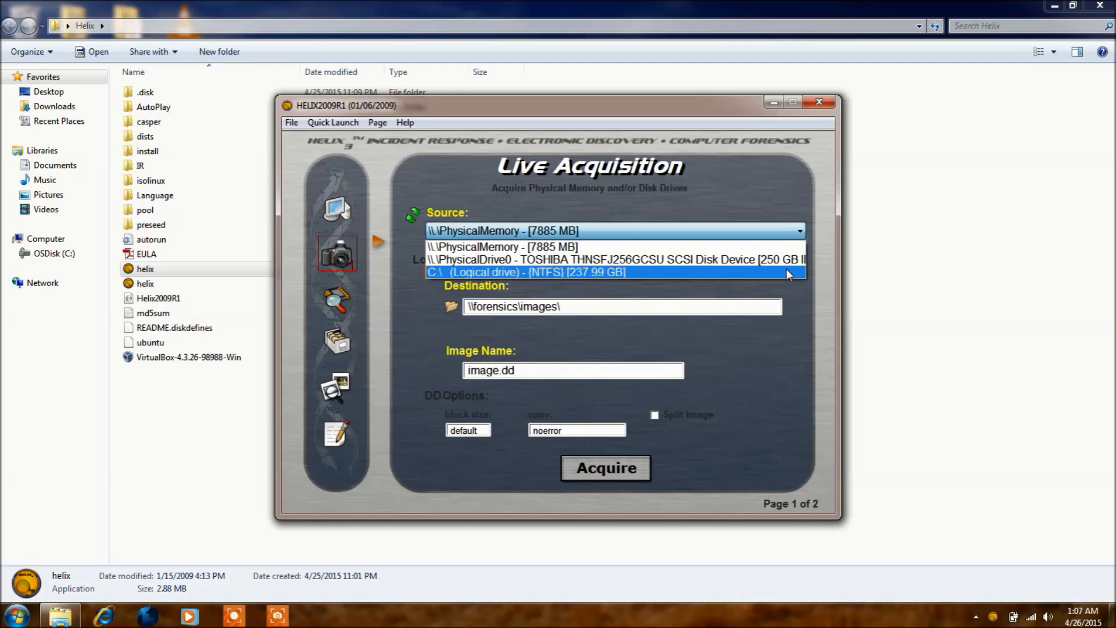
left_click(771, 236)
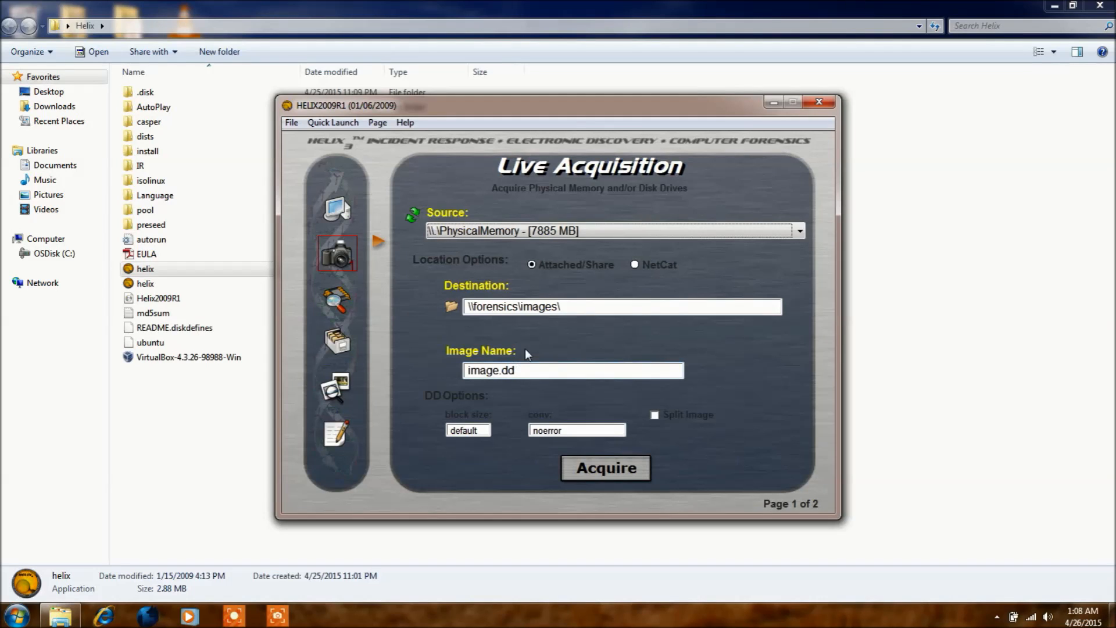
Set the acquisition's image name to video_sample.dd
left_click(498, 372)
key("BackSpace")
key("BackSpace")
key("BackSpace")
key("BackSpace")
key("BackSpace")
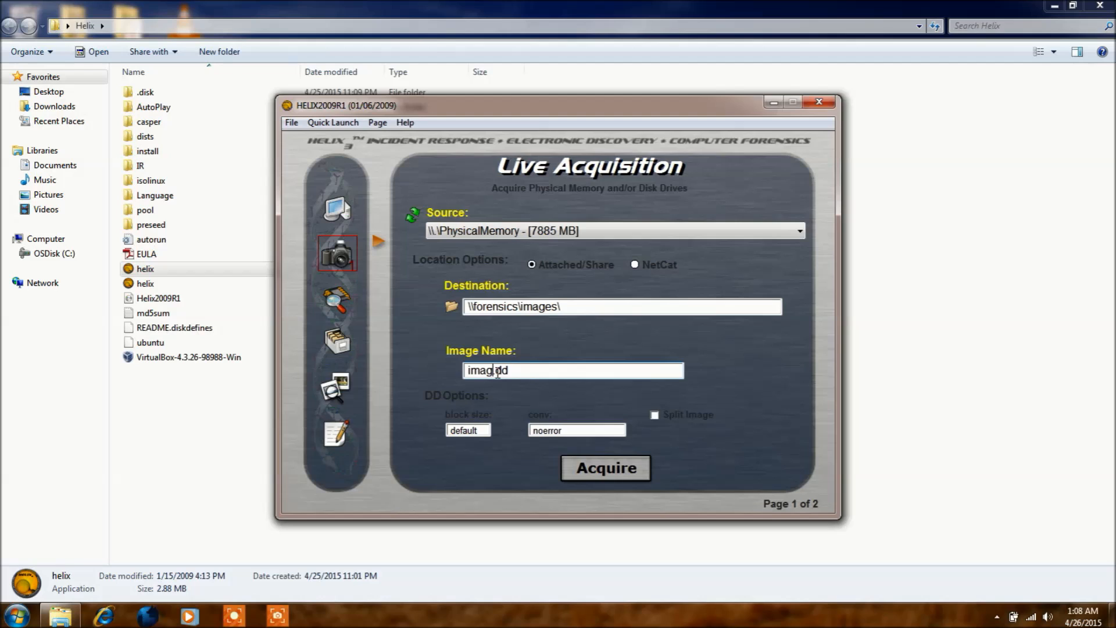
type("video_sample")
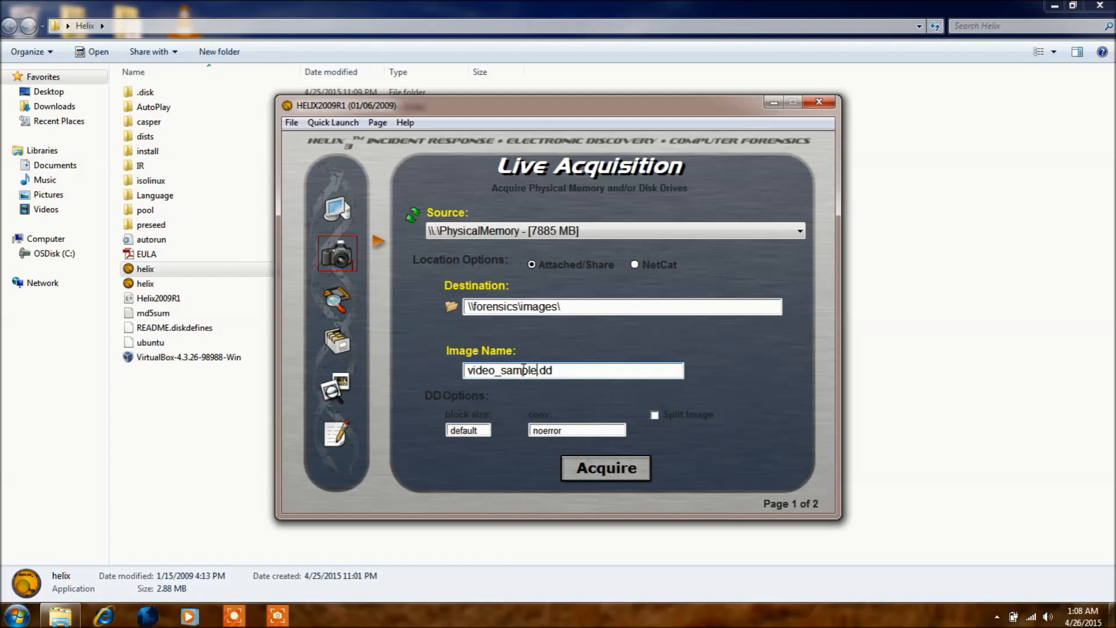
left_click(561, 370)
left_click_drag(561, 370, 540, 381)
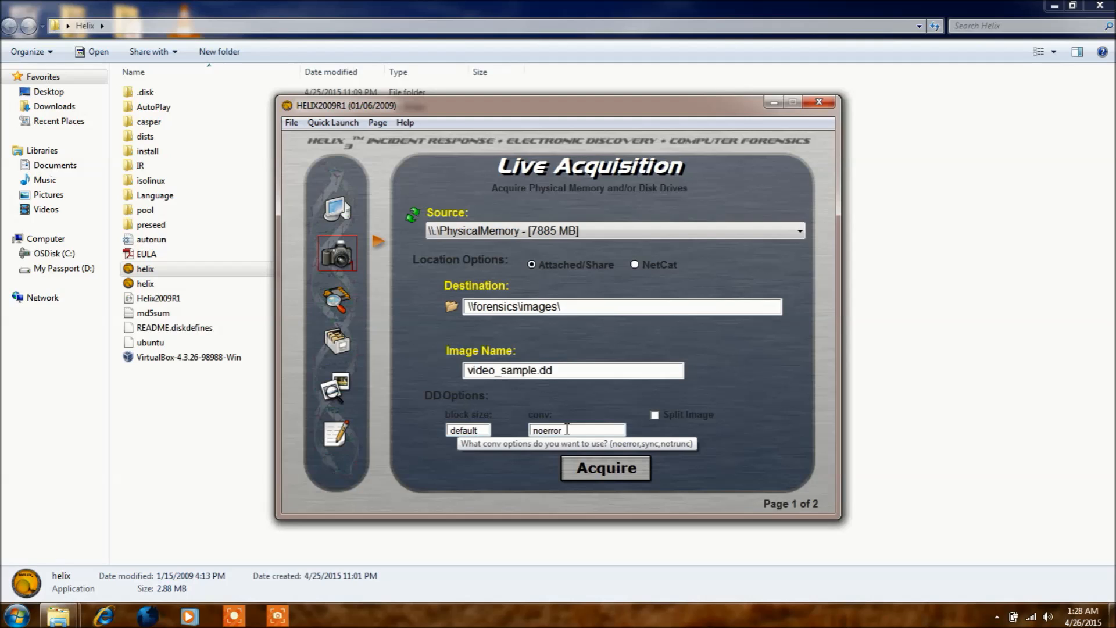
Enable image splitting for the acquisition with CDROM as the split size
left_click(655, 417)
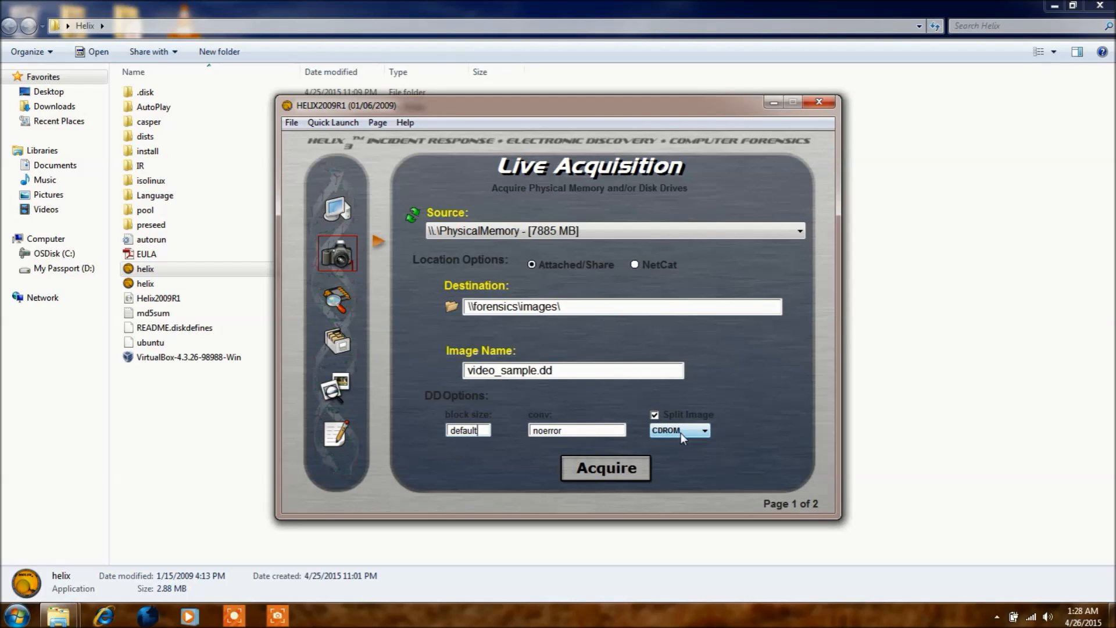
left_click(682, 432)
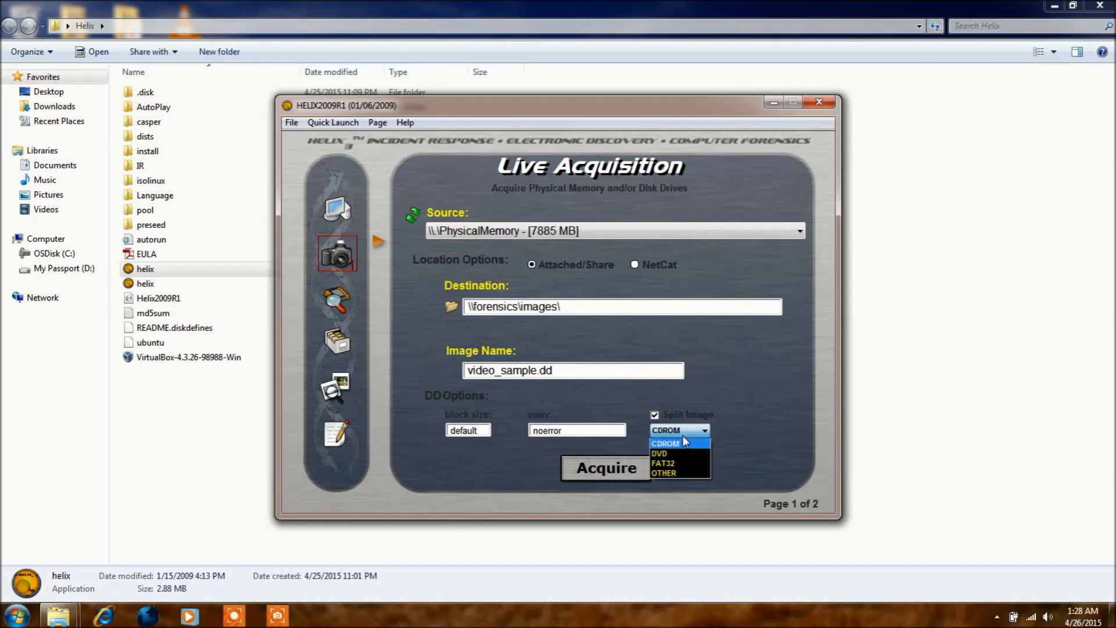
left_click(653, 427)
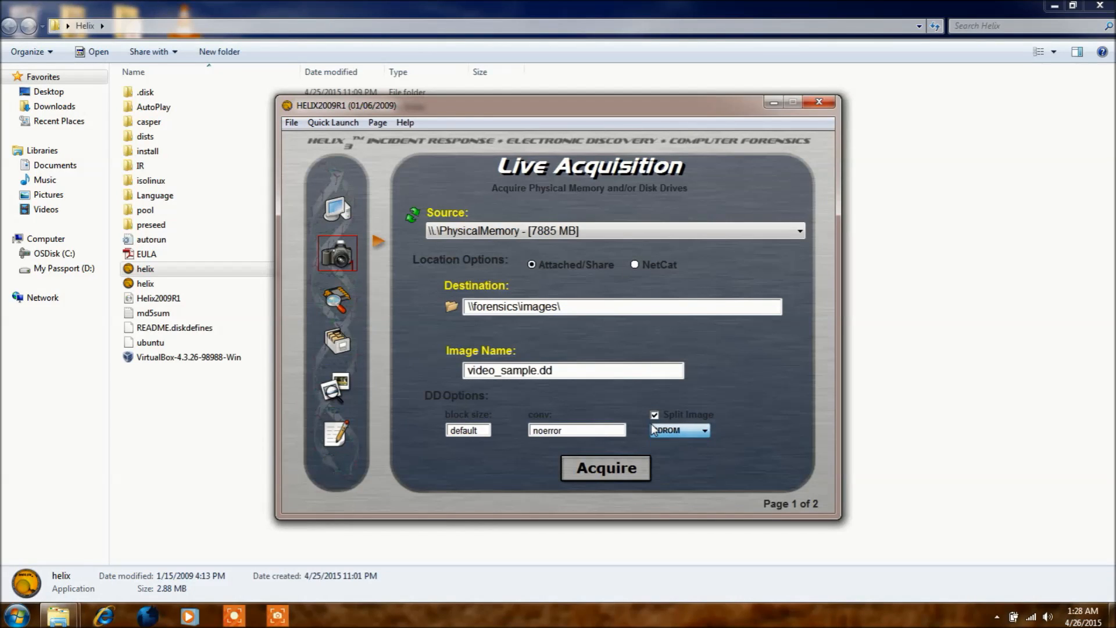
Look through the FTK Imager and Live RAM Acquisition pages of the live acquisition section
left_click(378, 240)
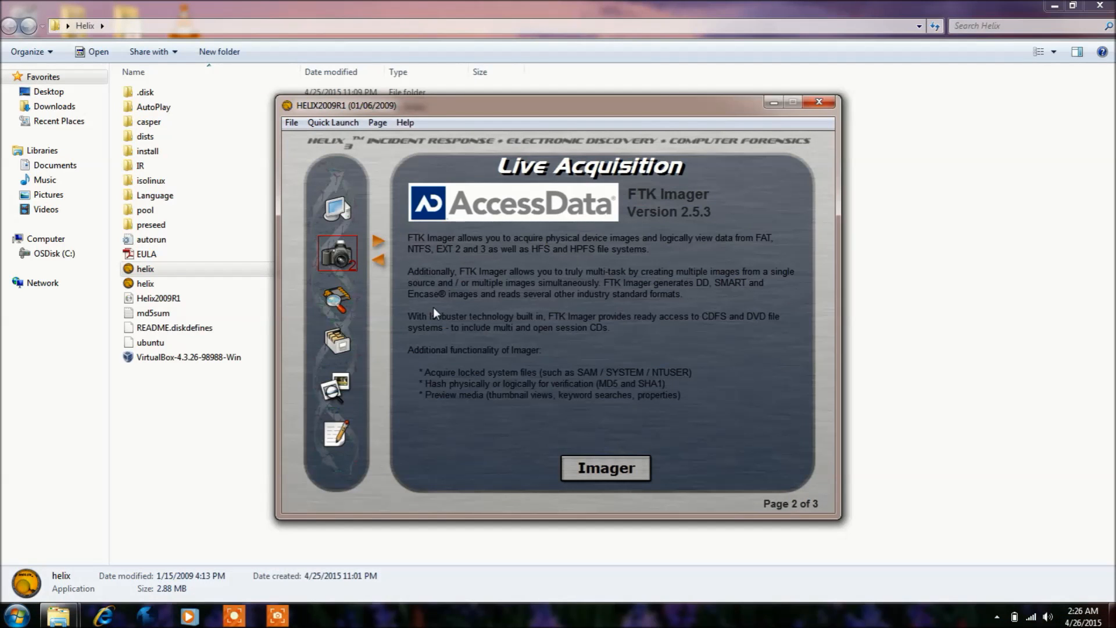
left_click(379, 238)
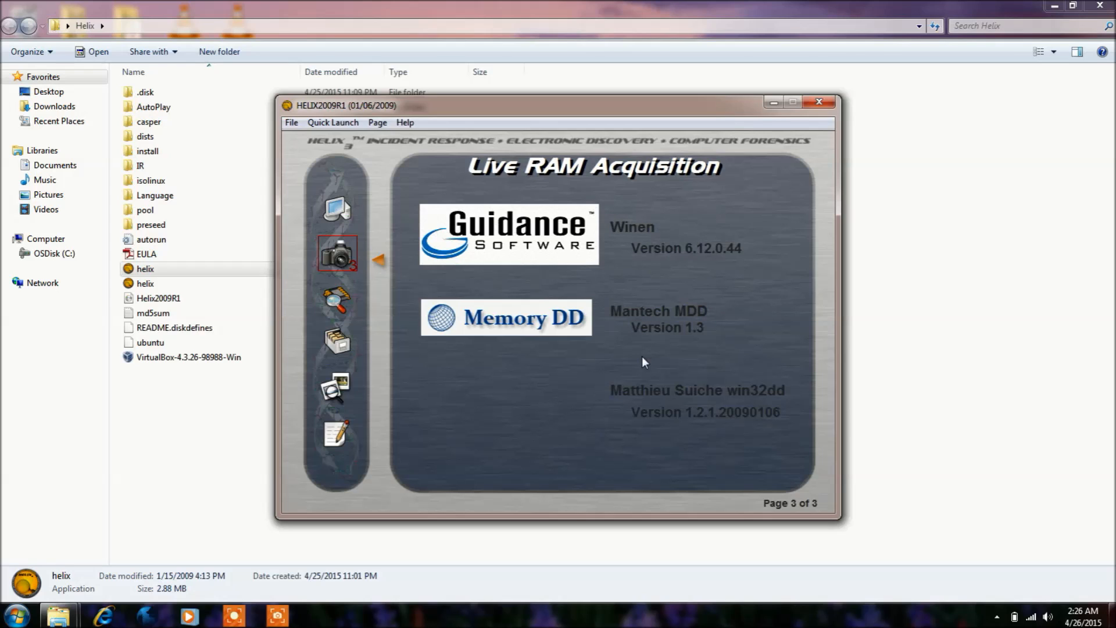
In Incident Response, select EULA.pdf from the Helix folder and generate its MD5 hash, and view that section's third page
left_click(343, 299)
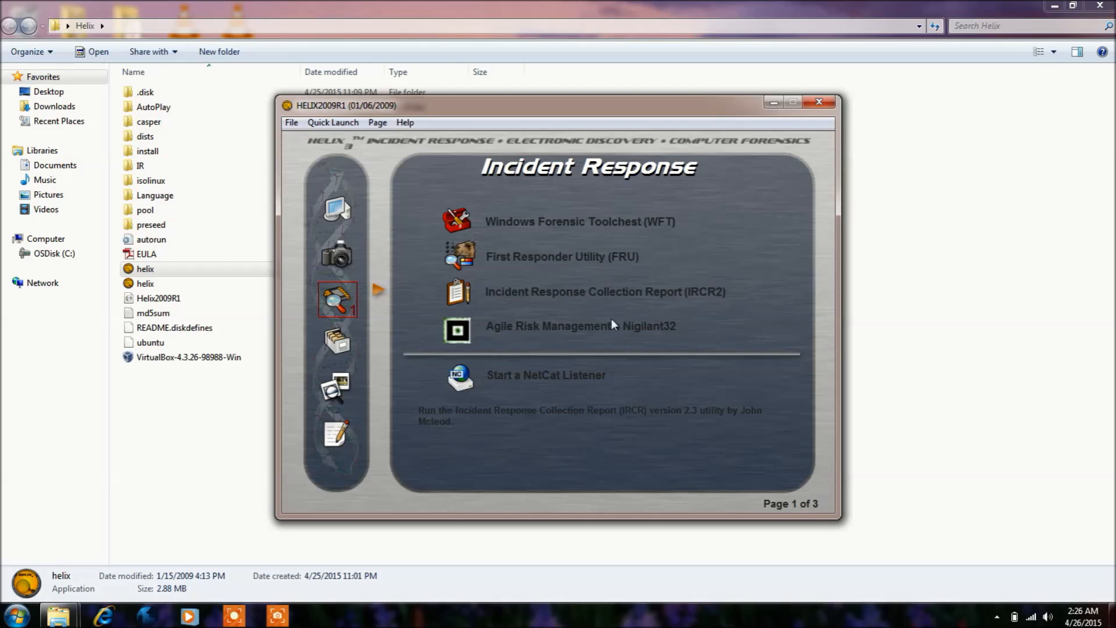
left_click(379, 288)
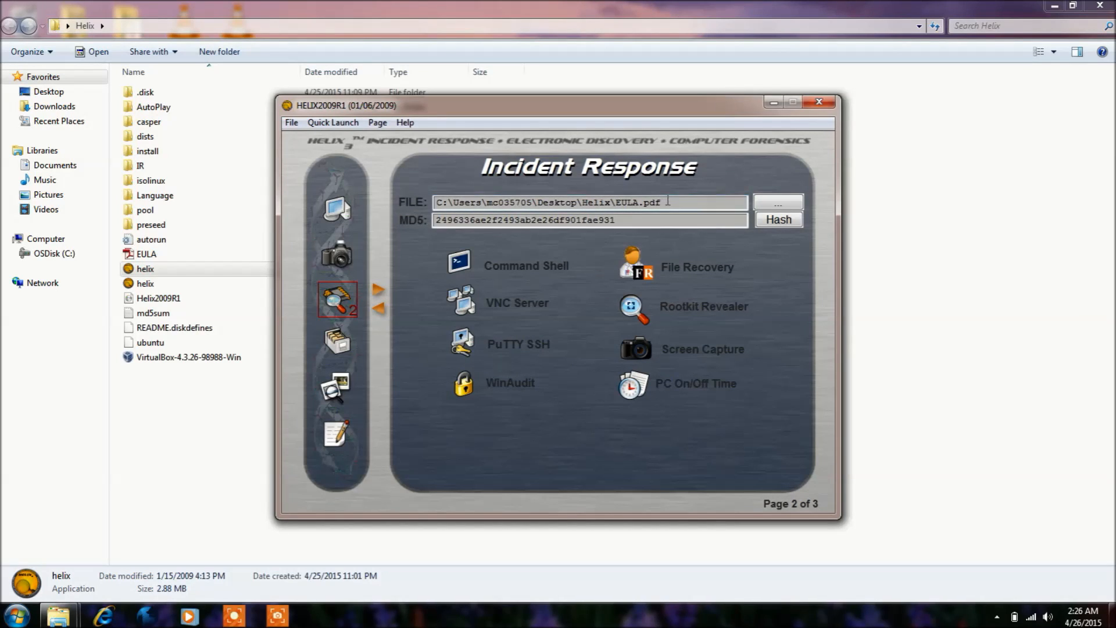
left_click_drag(668, 201, 456, 213)
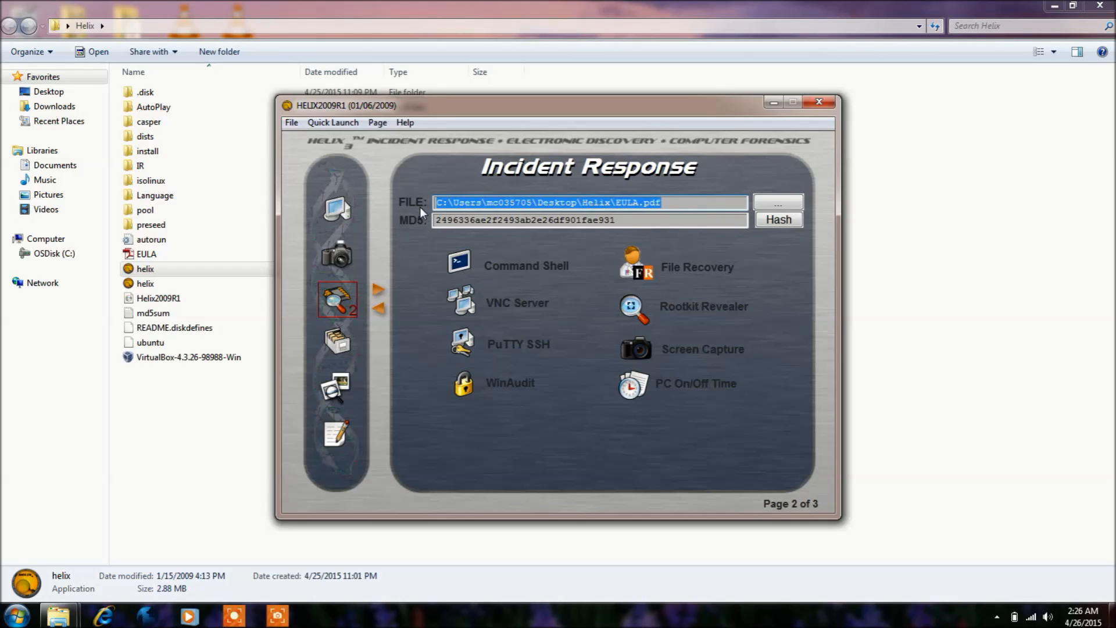
key("Delete")
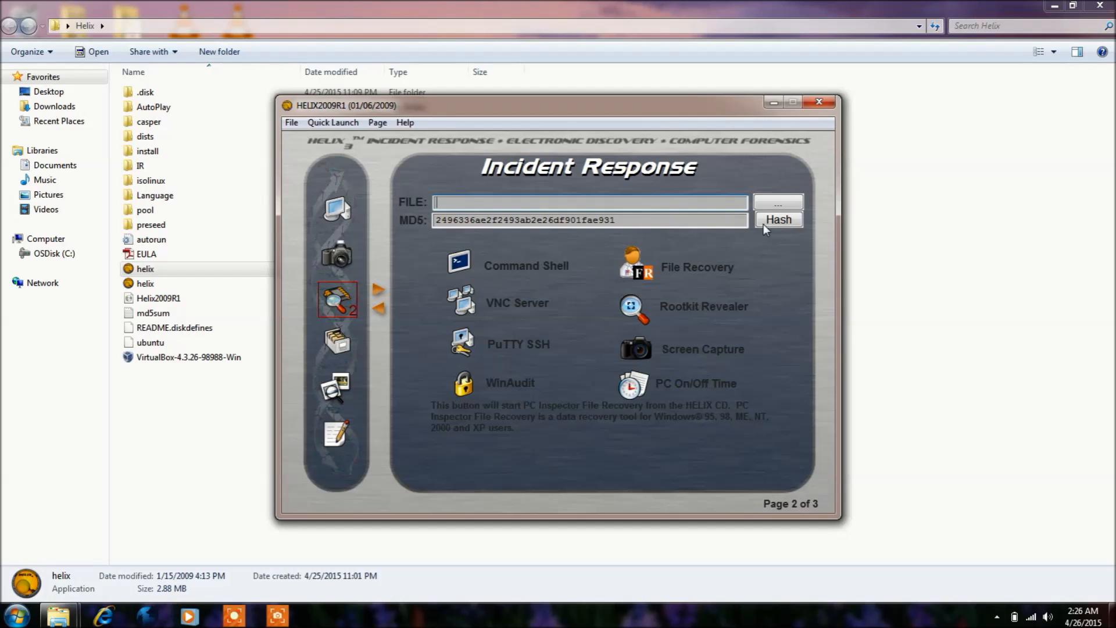
left_click(770, 204)
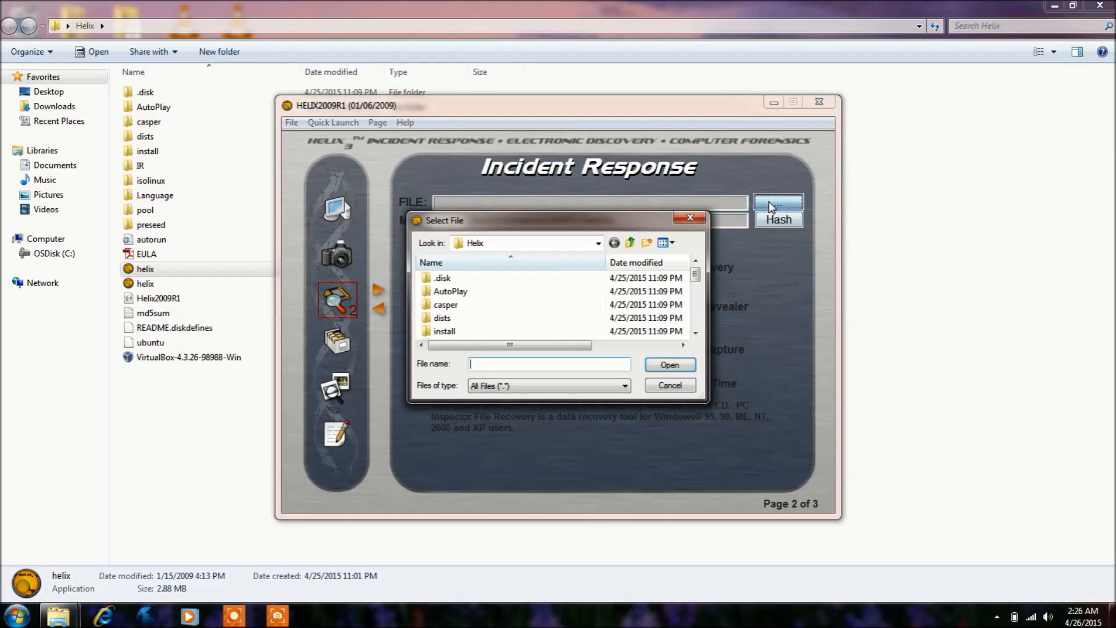
left_click(695, 286)
left_click(696, 305)
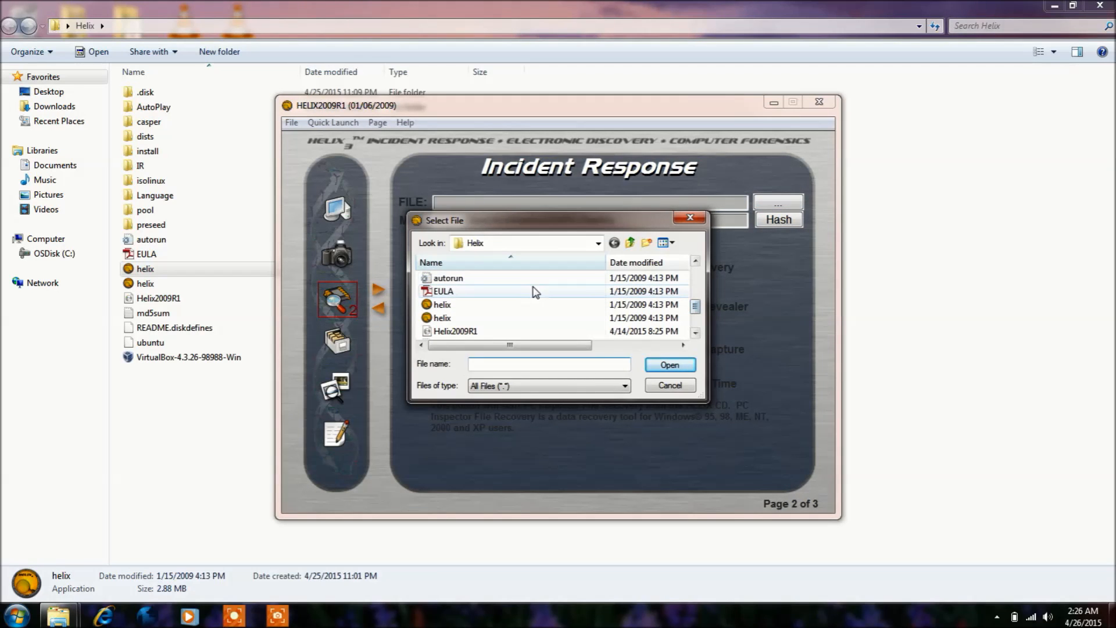
double_click(516, 293)
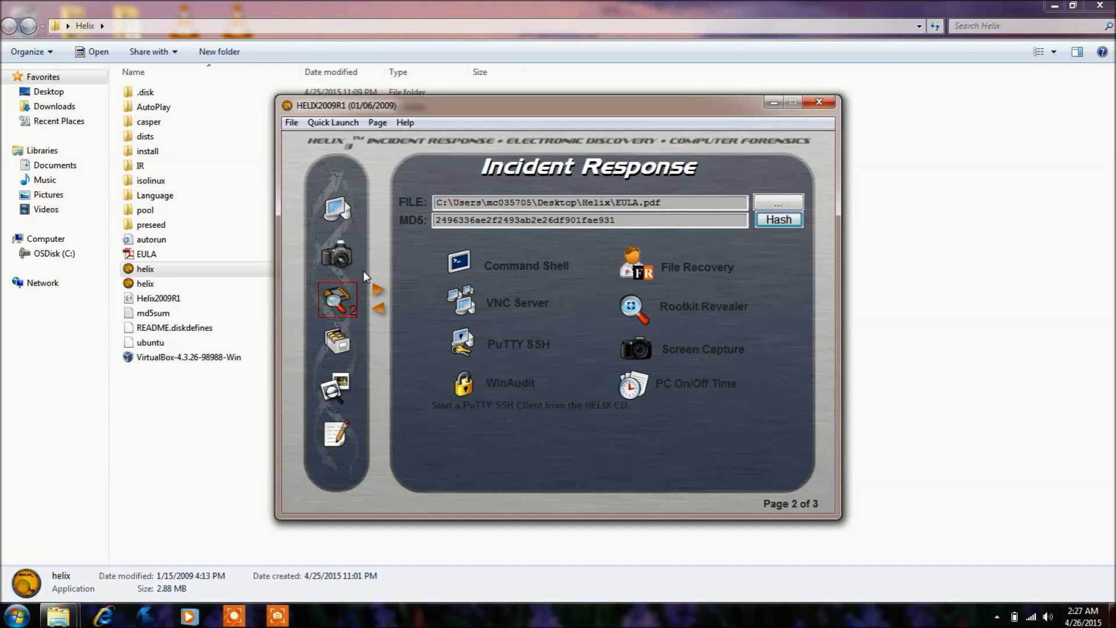
left_click(379, 289)
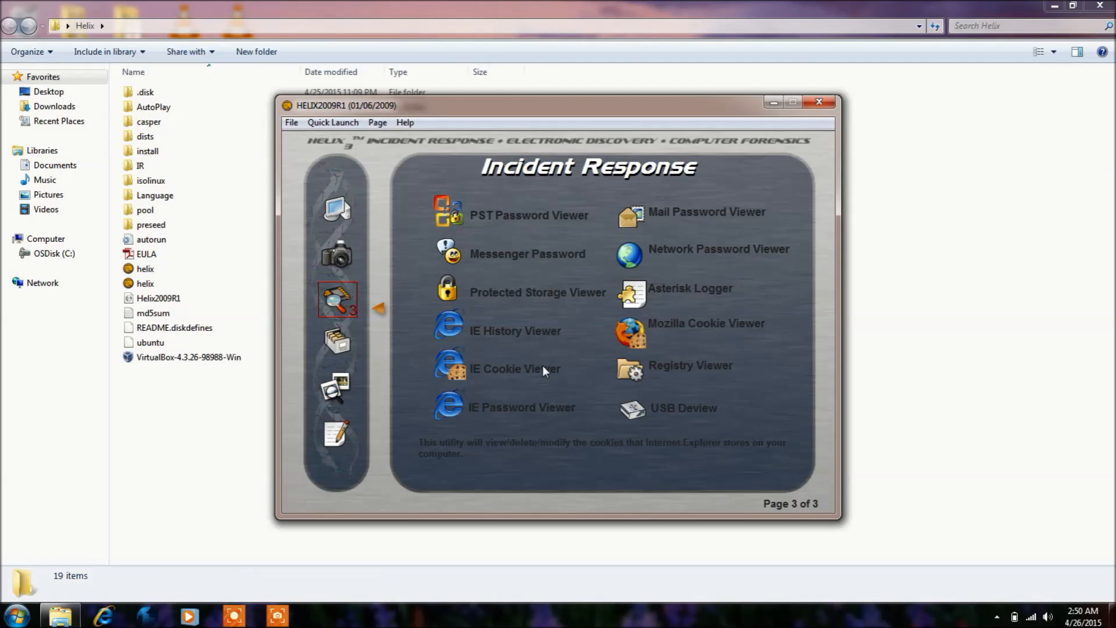
Browse the contents of C:\Config.Msi and inspect the details of both .rbf files with MD5 hash calculation enabled
left_click(329, 337)
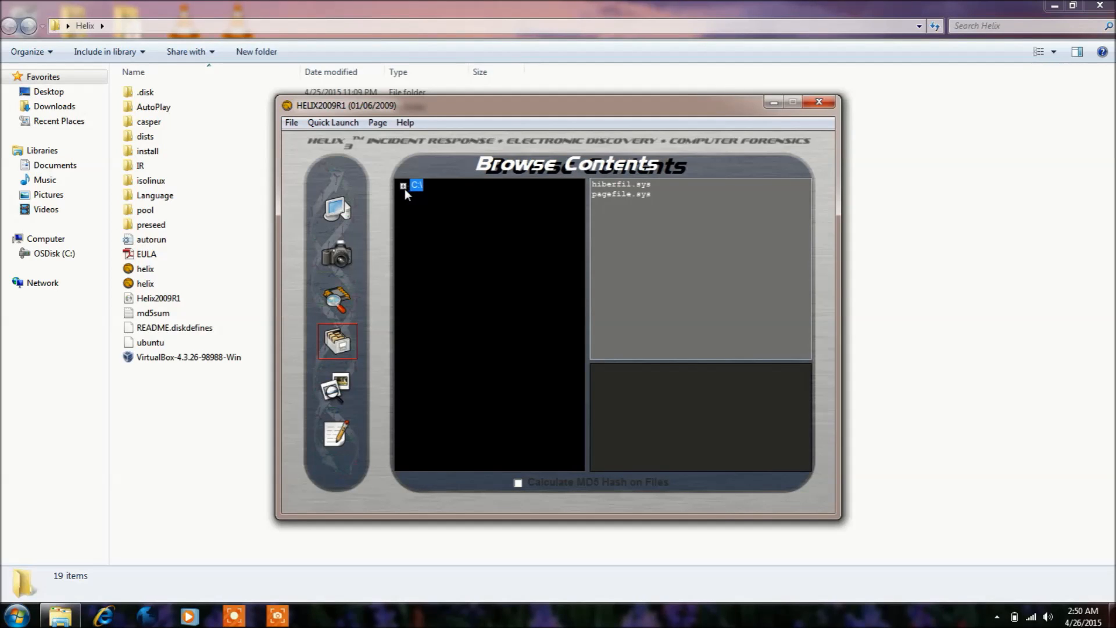
left_click(403, 187)
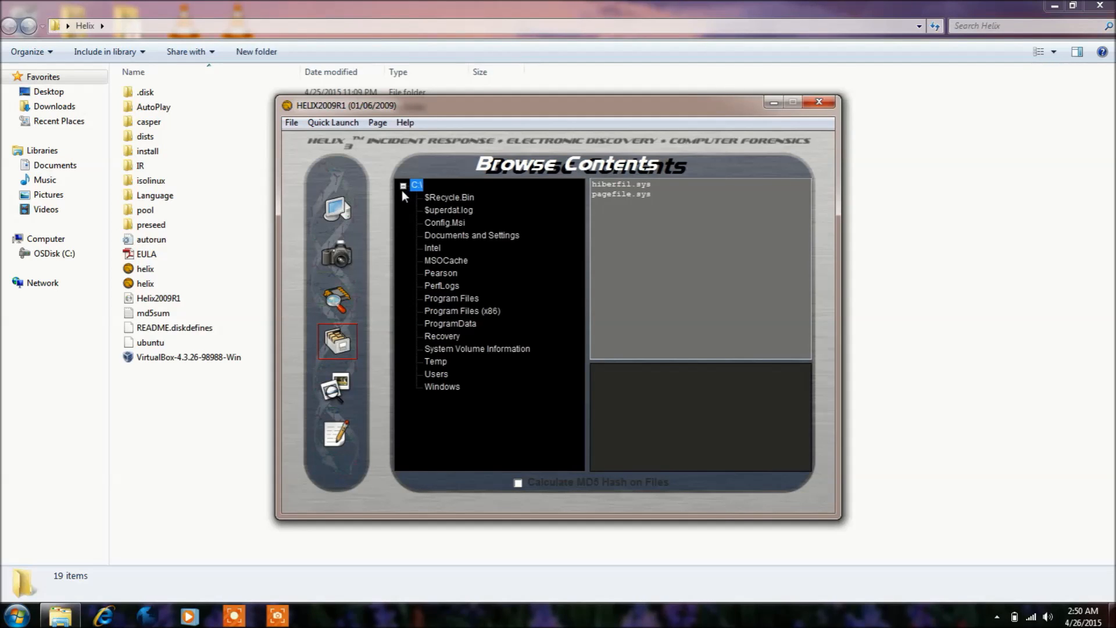
left_click(438, 222)
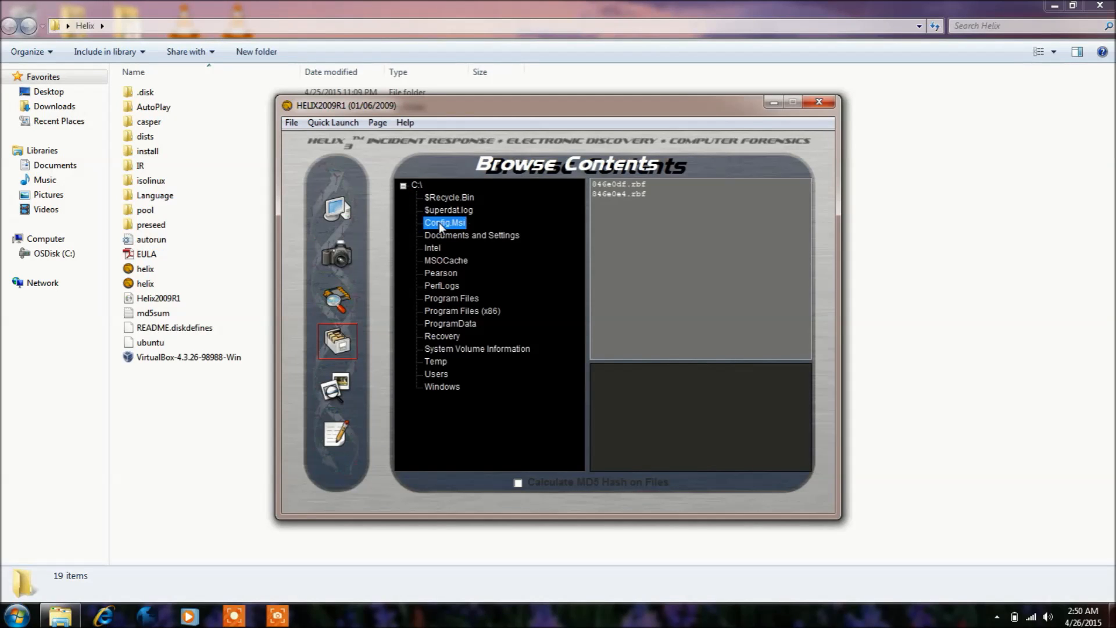
left_click(604, 184)
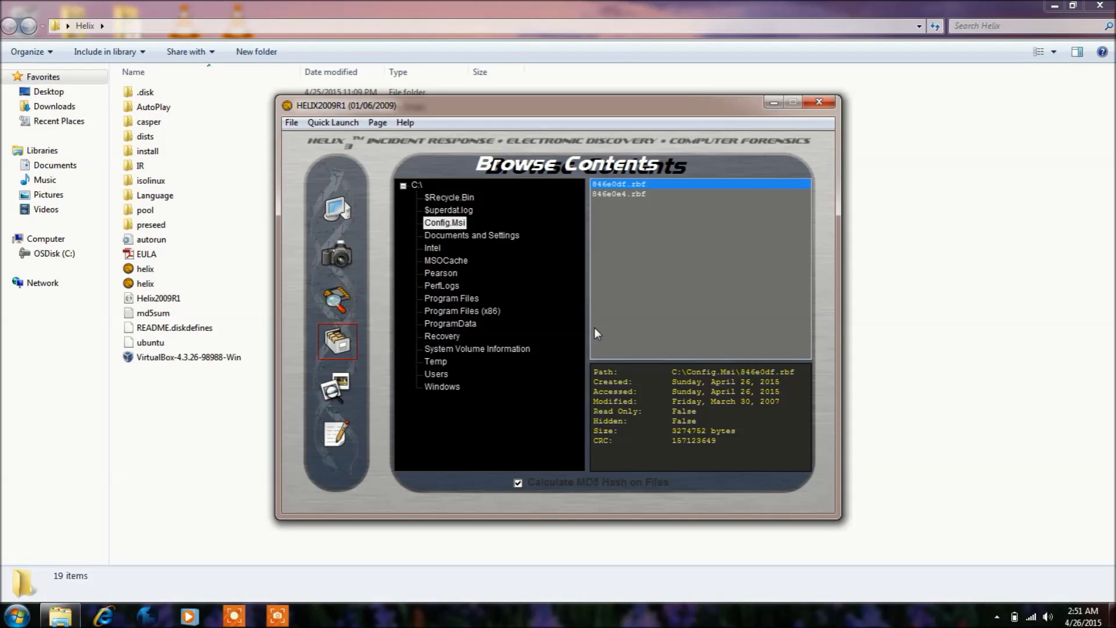
left_click(607, 195)
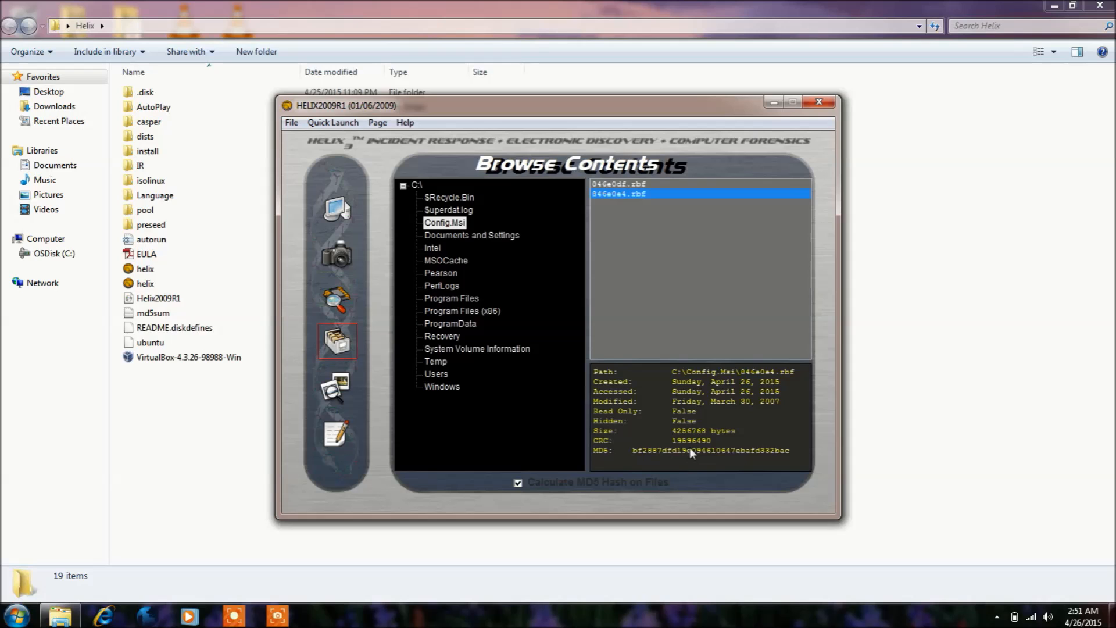
Scan the desktop's Helix folder for pictures, accepting the notice about the scan time
left_click(352, 379)
left_click(423, 499)
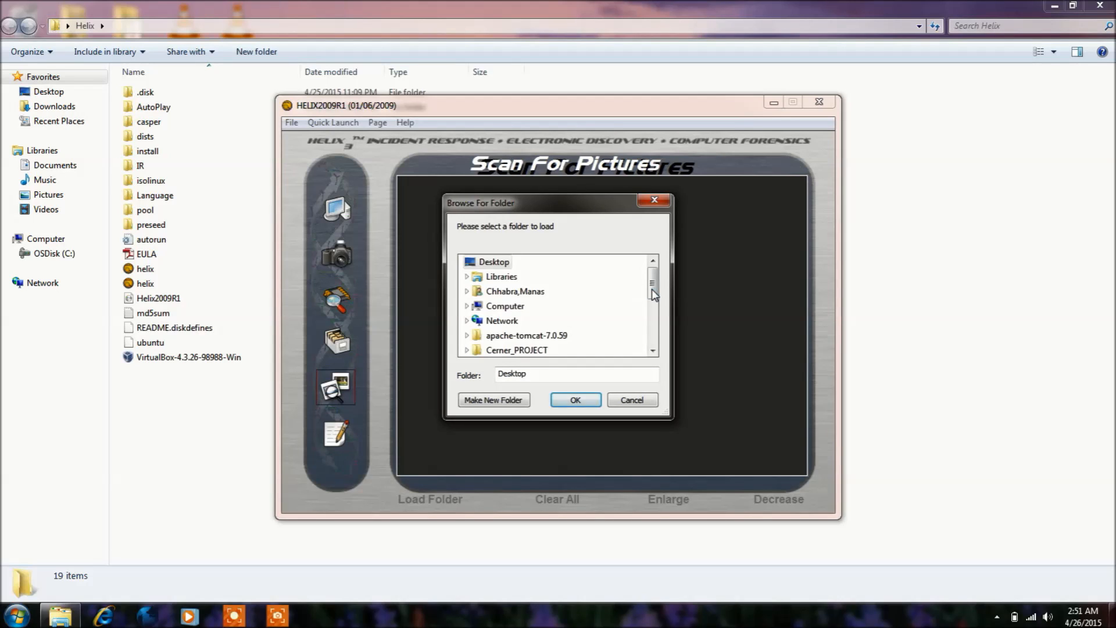
scroll(653, 302, "down", 1)
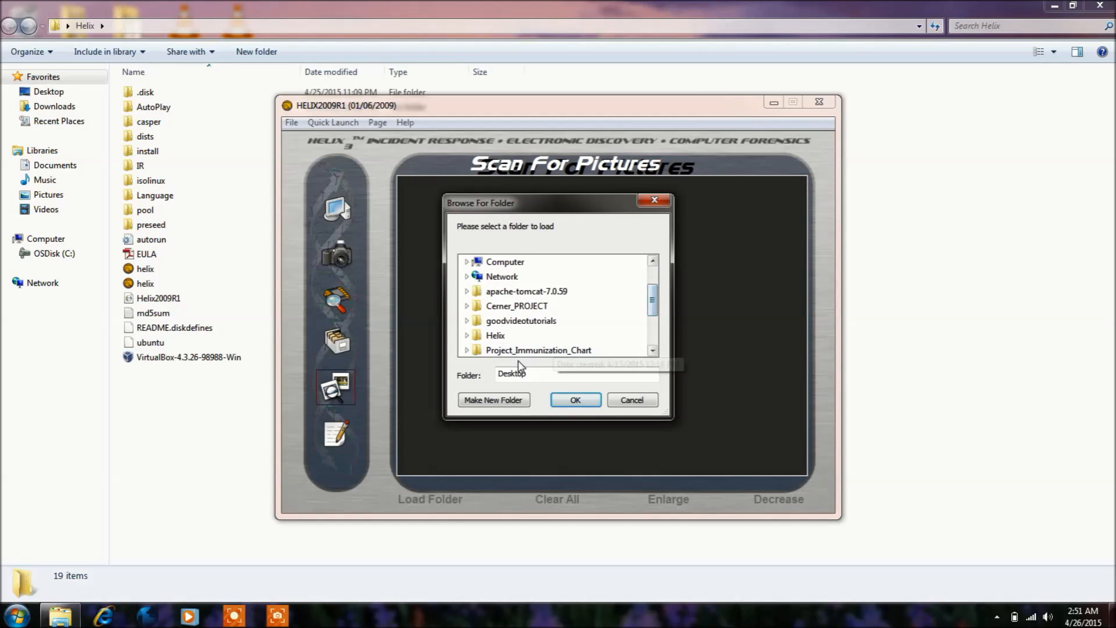
left_click(506, 339)
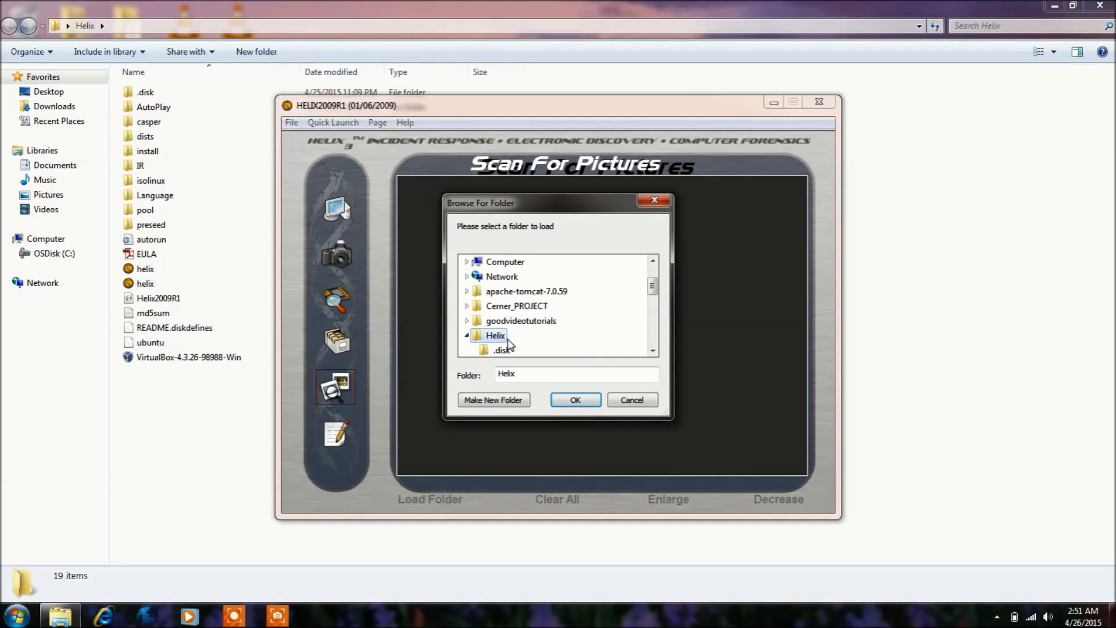
left_click(567, 405)
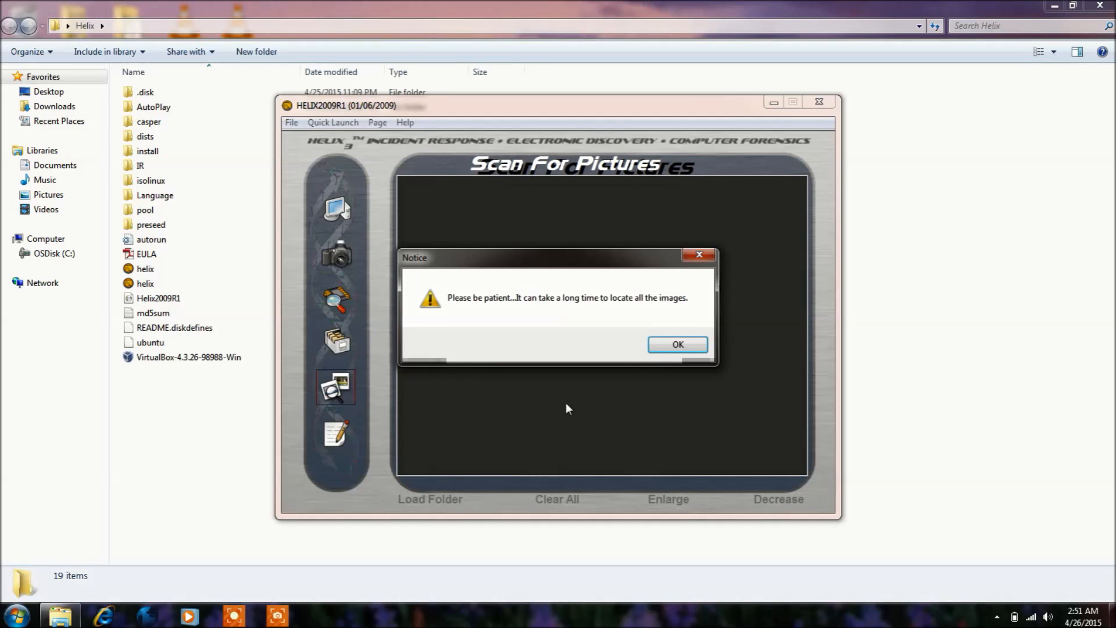
left_click(677, 343)
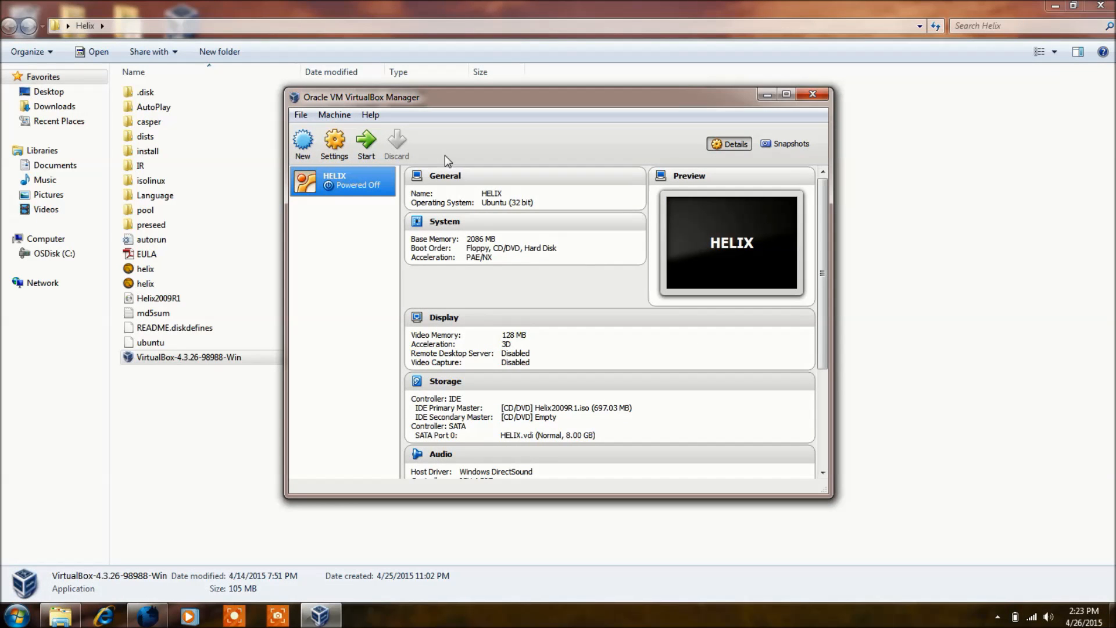
Start the HELIX virtual machine in VirtualBox and boot into the Helix Live CD
left_click(368, 146)
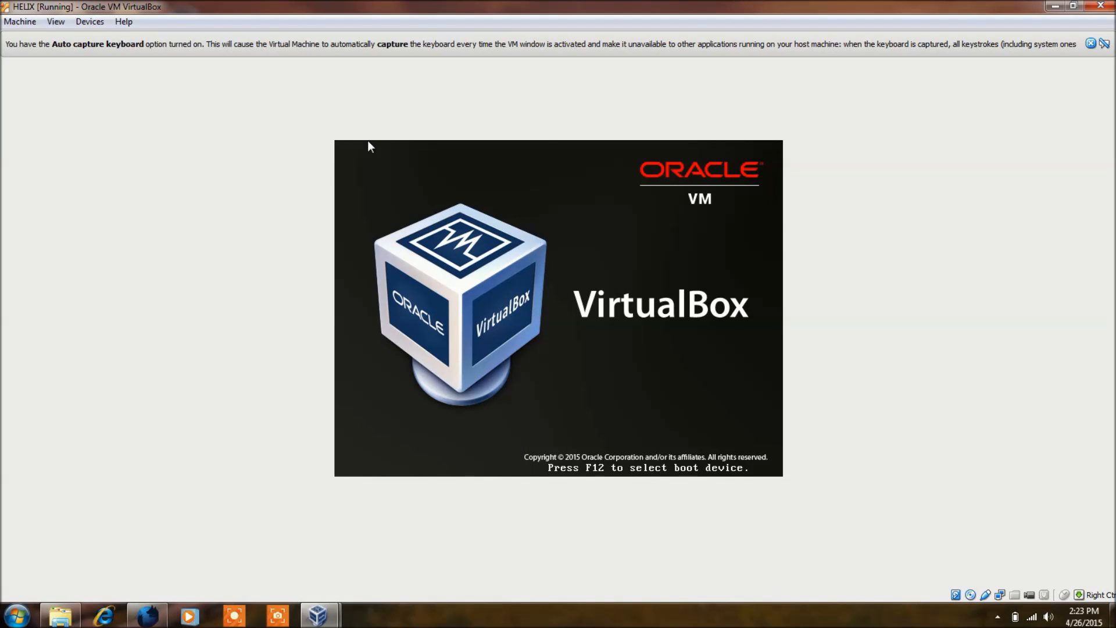
key("Down")
key("Down")
key("Down")
key("Down")
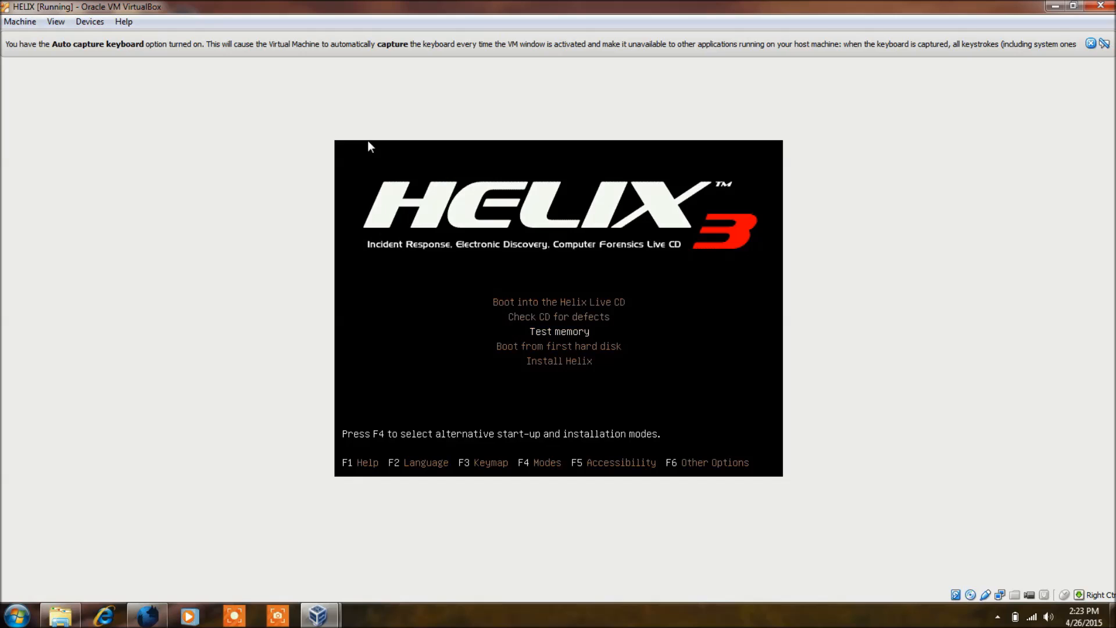
key("Up")
key("Up")
key("Up")
key("Up")
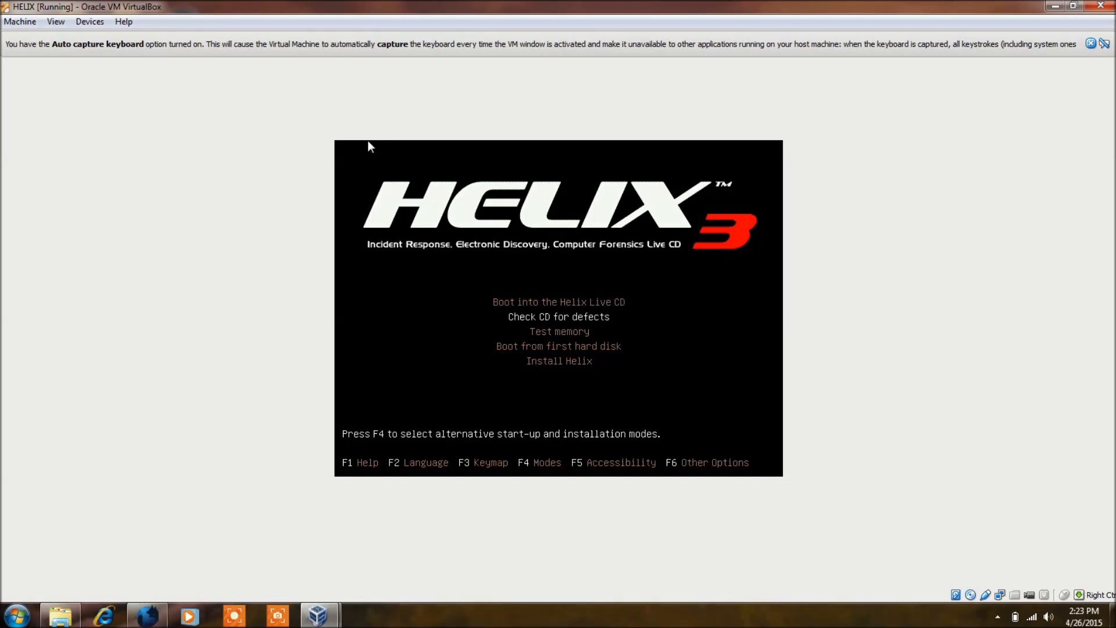
key("Return")
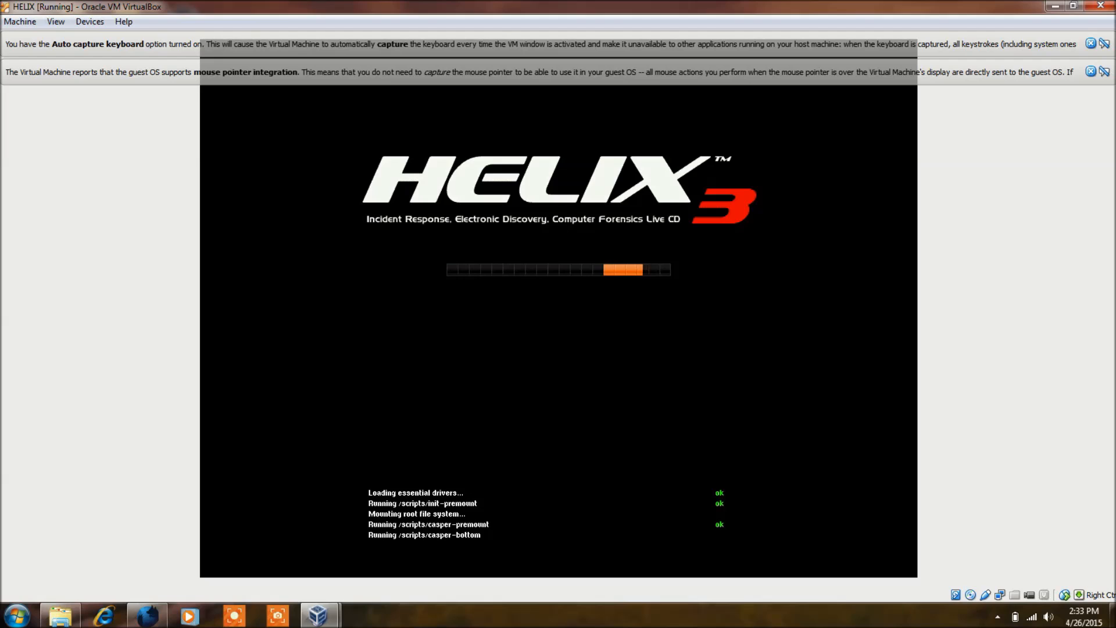
Dismiss the mouse pointer integration and auto capture keyboard notices and keep them from being shown again
left_click(1091, 72)
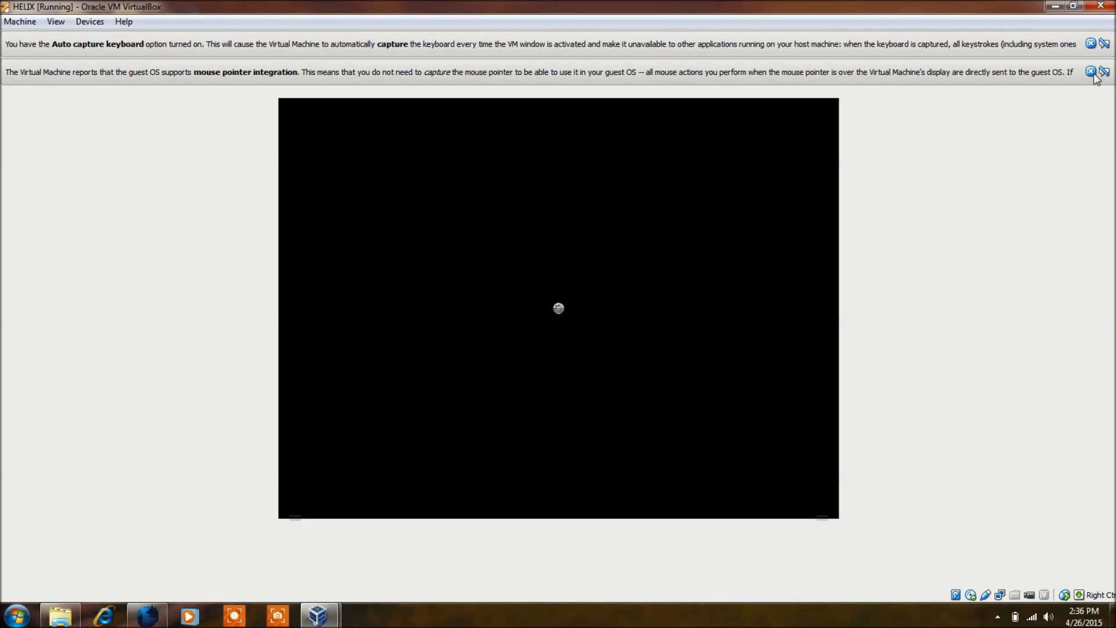
left_click(1104, 73)
left_click(1109, 44)
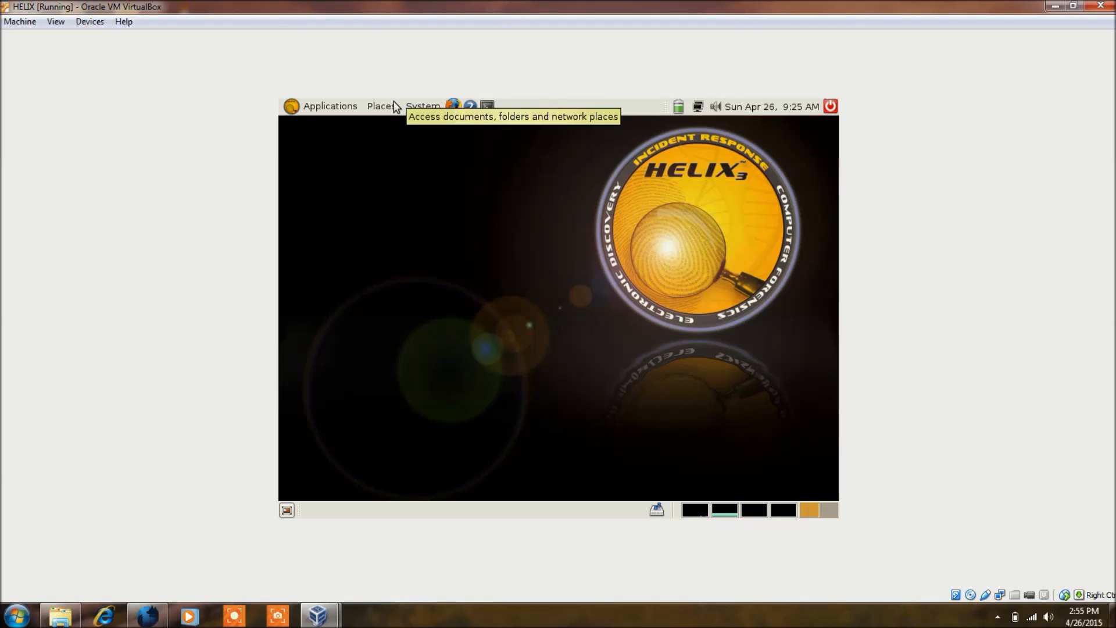
Examine the Forensics & IR tools among the live desktop's applications
left_click(327, 105)
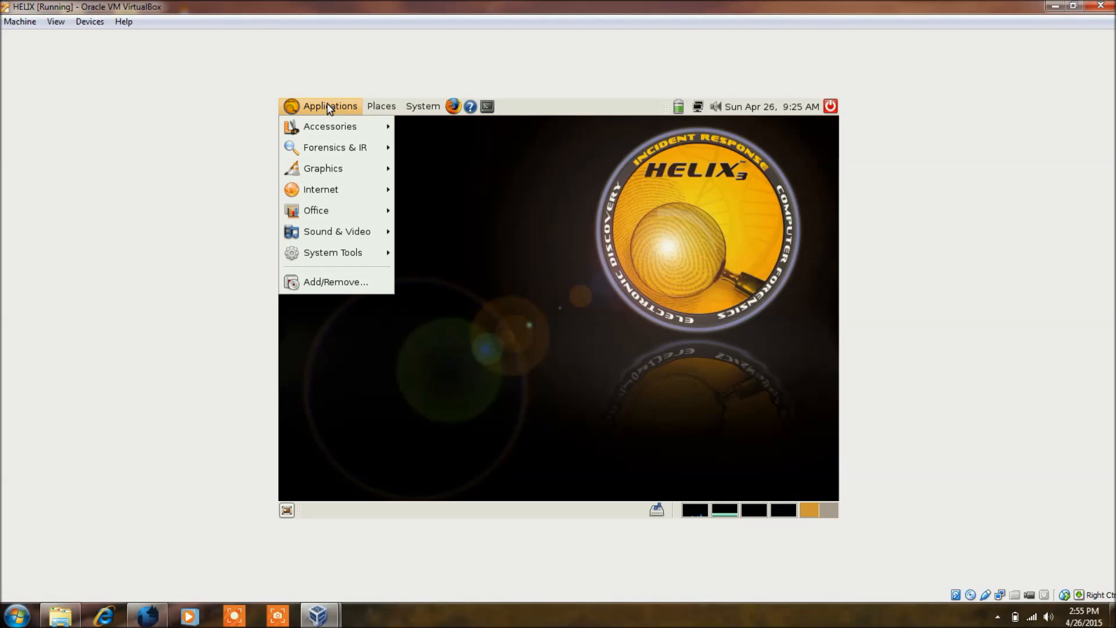
mouse_move(345, 148)
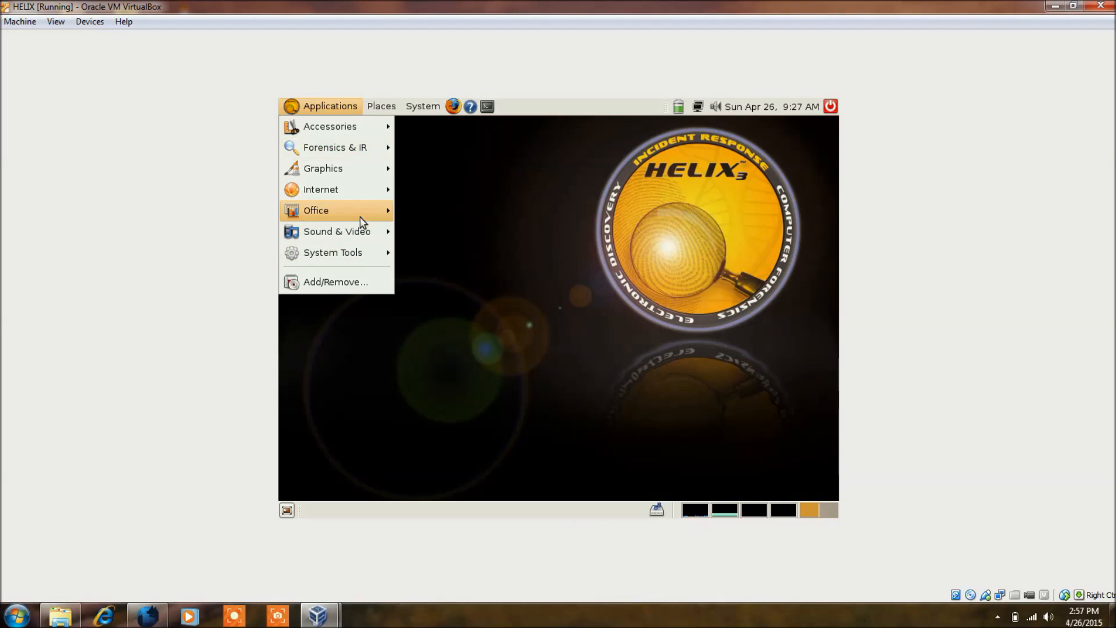
mouse_move(323, 153)
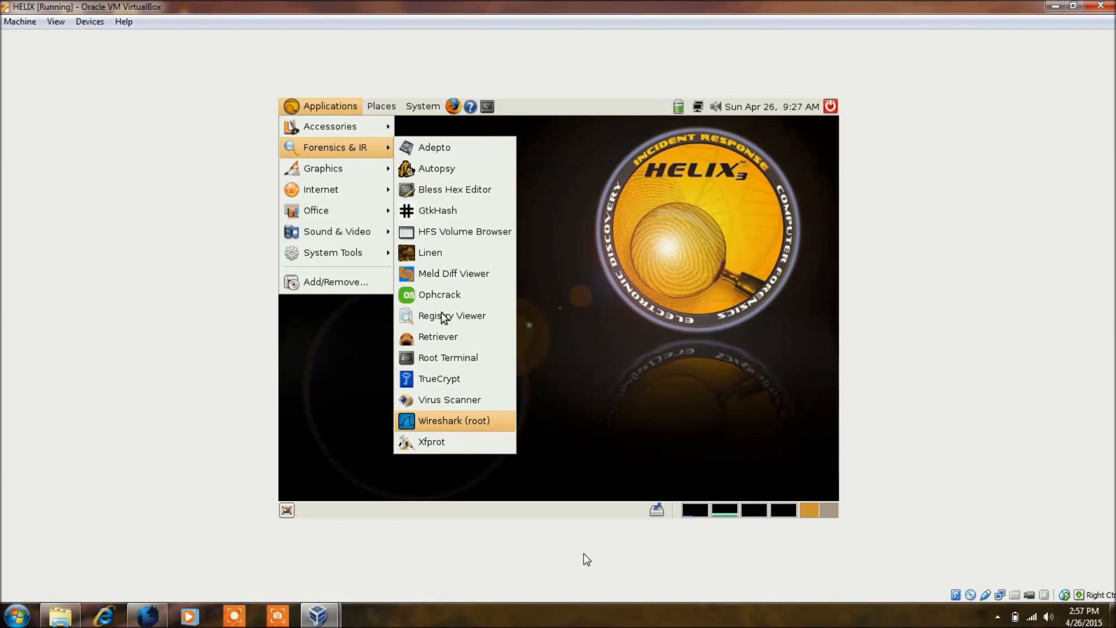
key("Up")
key("Up")
key("Up")
key("Up")
key("Up")
key("Up")
key("Up")
key("Up")
key("Up")
key("Up")
key("Up")
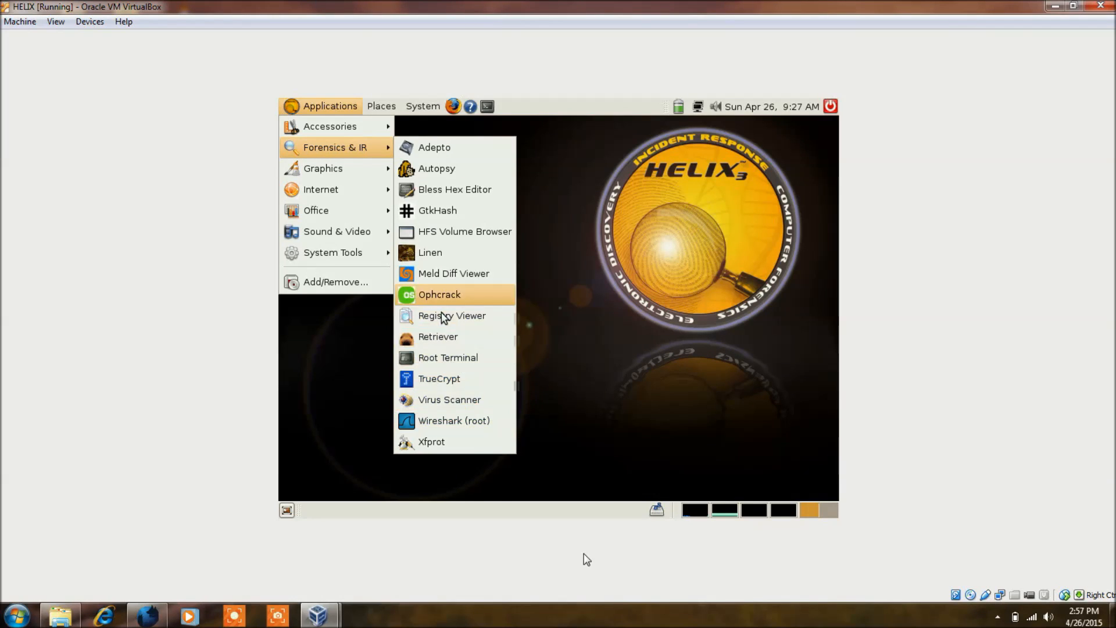
key("Left")
Look through the Graphics, Internet, Office, Sound & Video and System Tools application categories
key("Down")
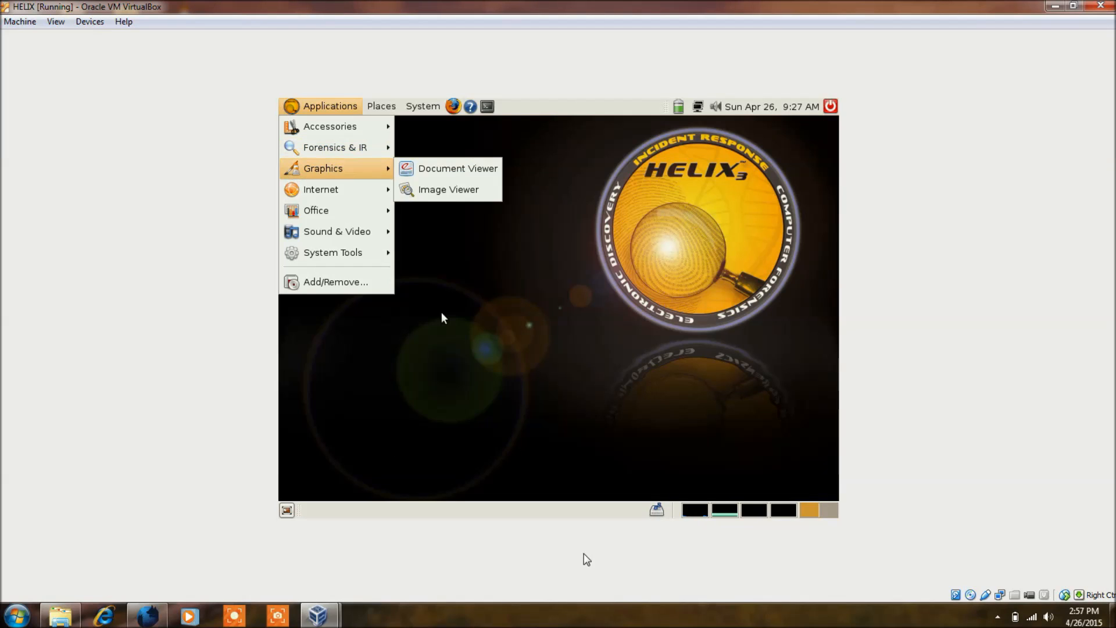
key("Down")
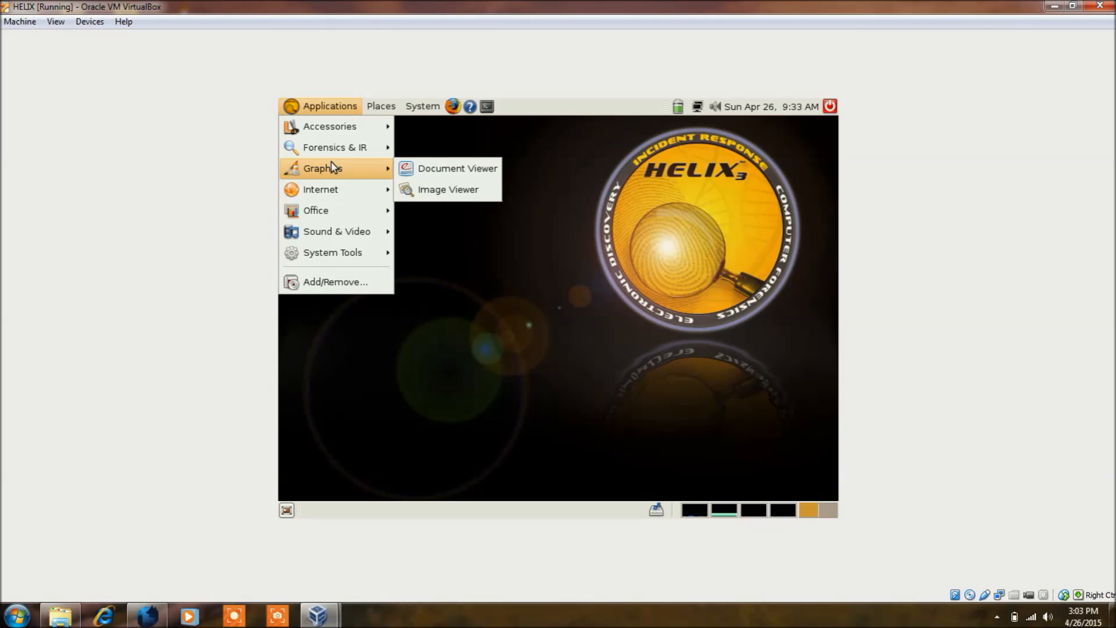
key("Down")
key("Down")
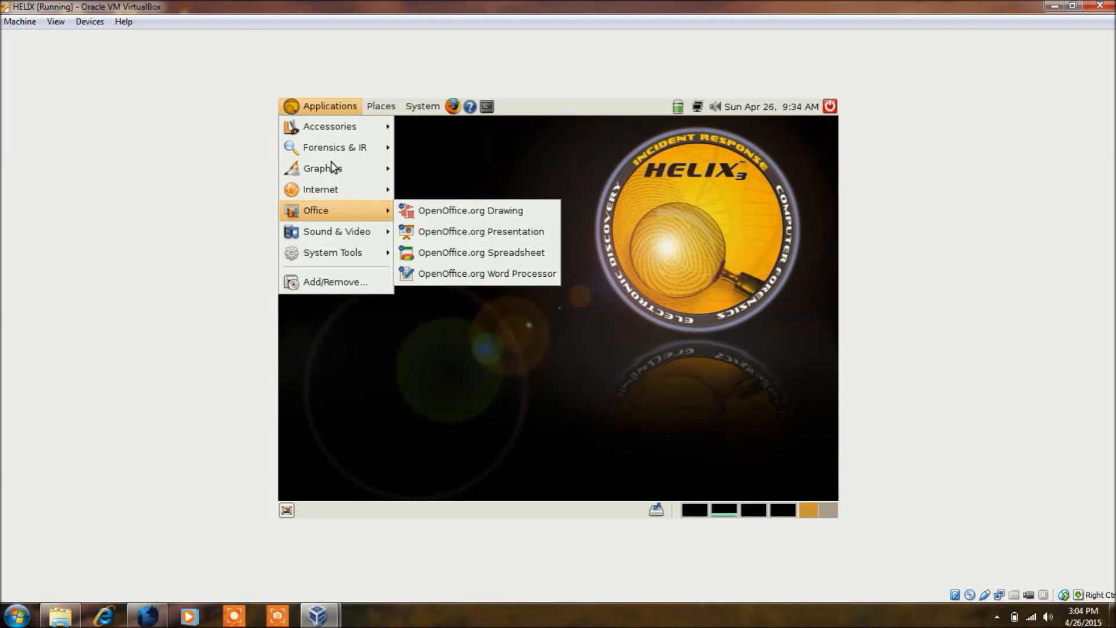
key("Left")
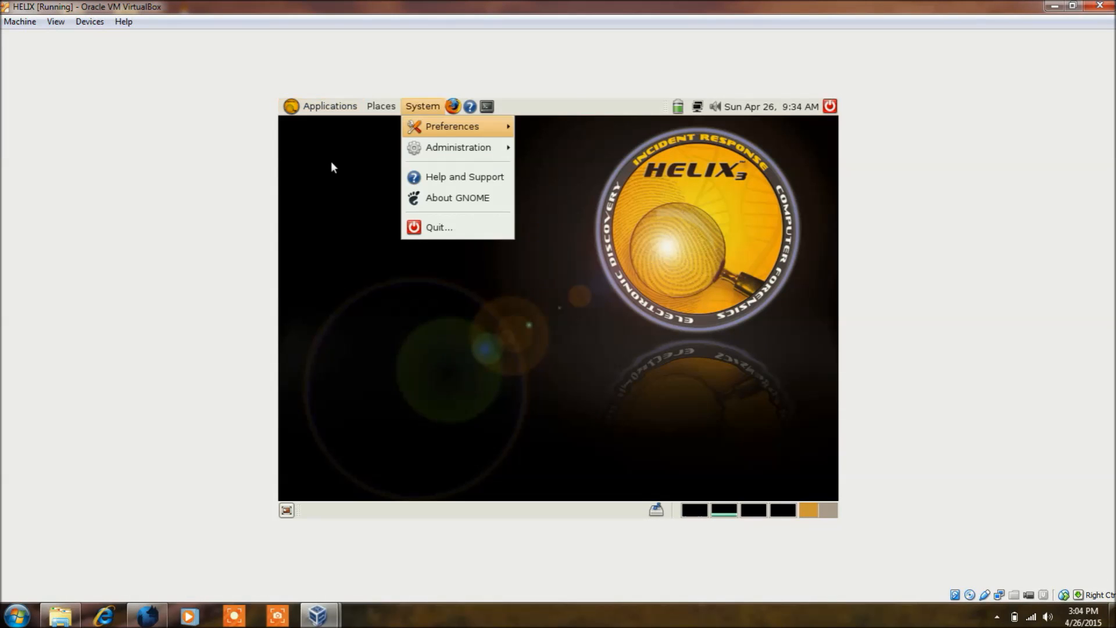
key("Left")
key("Left")
key("Down")
key("Down")
key("Down")
key("Down")
key("Down")
key("Down")
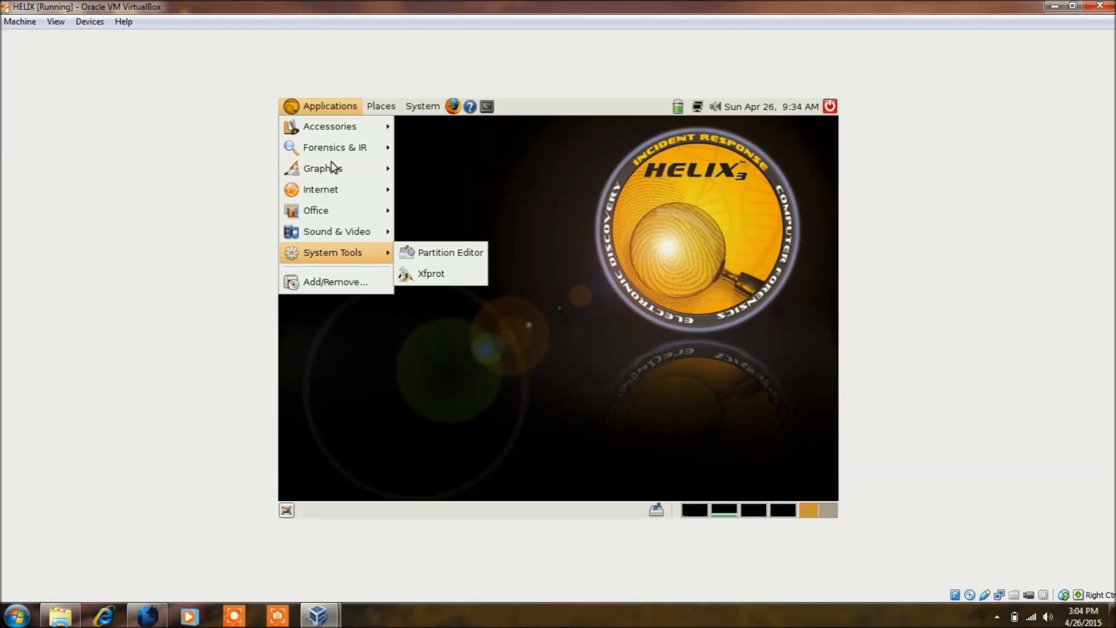
Go back to the Internet applications and highlight Remote Desktop Viewer
key("Up")
key("Up")
key("Up")
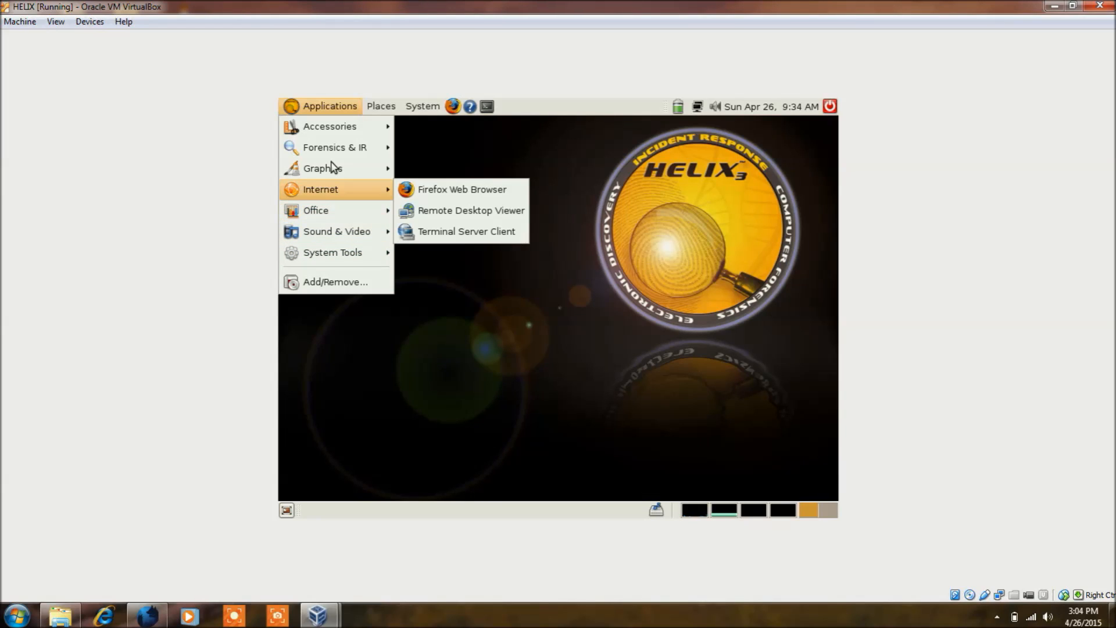
key("Right")
key("Down")
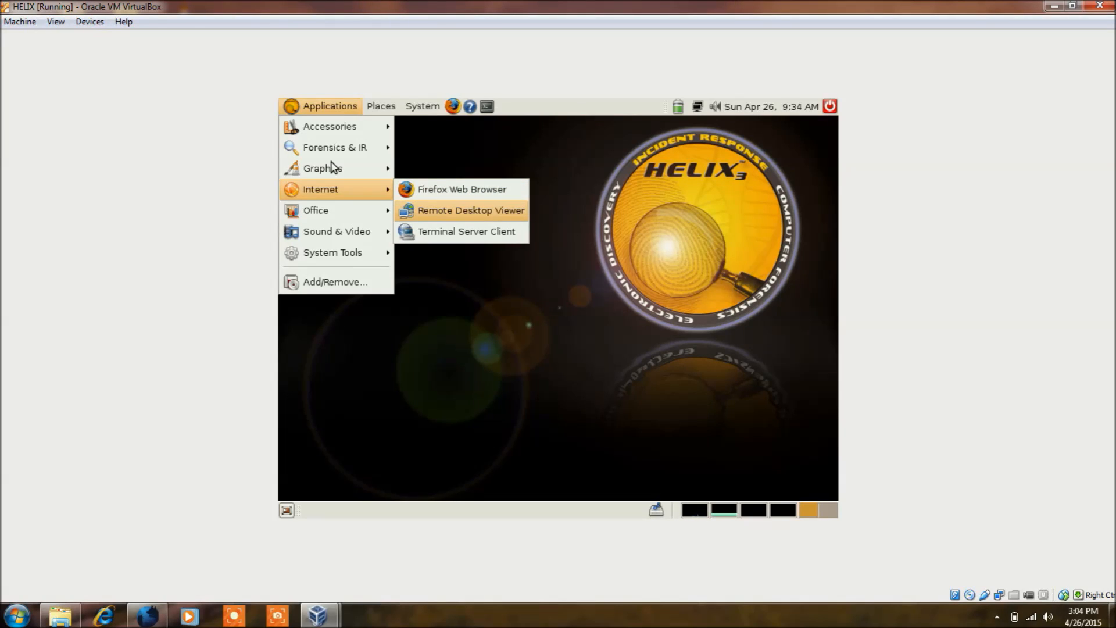
Look through the OpenOffice.org programs in the Office application category
key("Left")
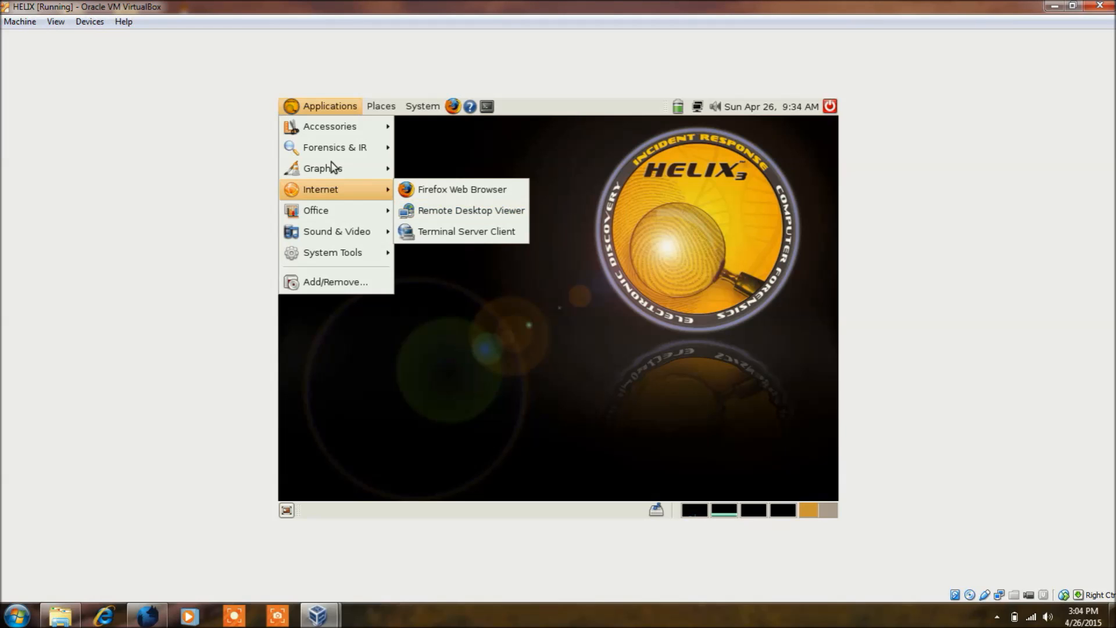
key("Down")
key("Right")
key("Down")
key("Down")
key("Down")
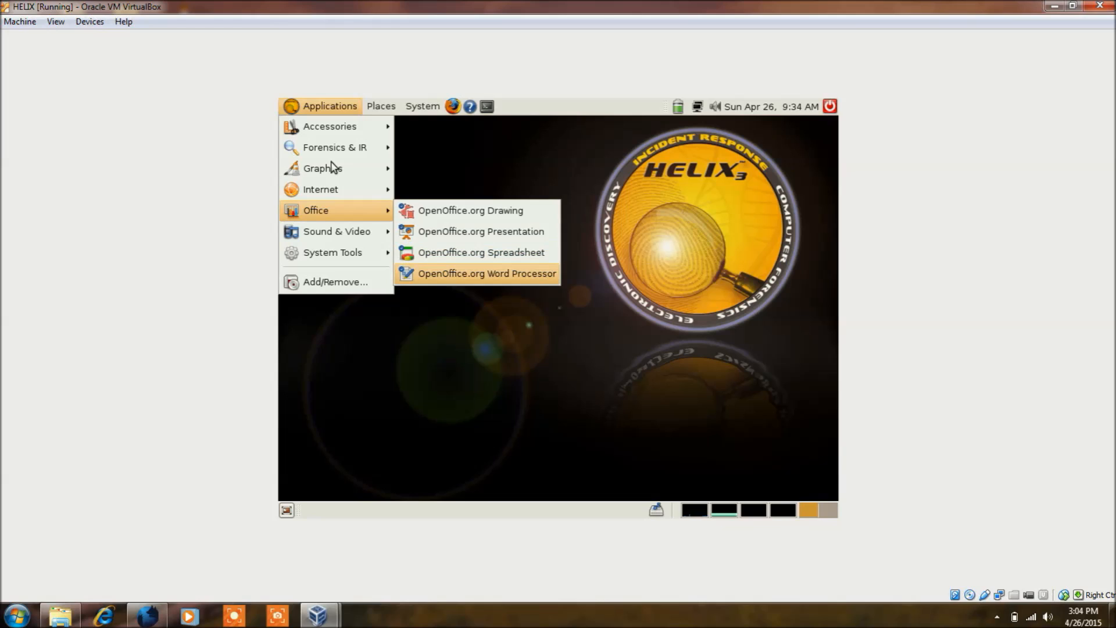
key("Up")
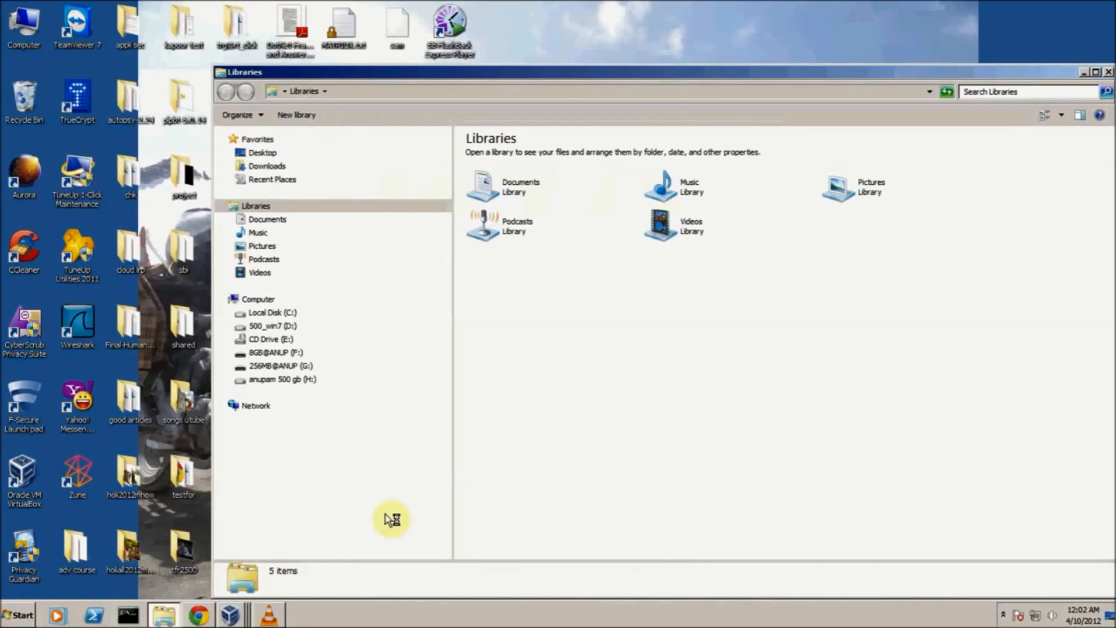
Check the contents of the 8 GB (F:) and 256 MB (G:) USB drives on the host computer and close the window
left_click(264, 299)
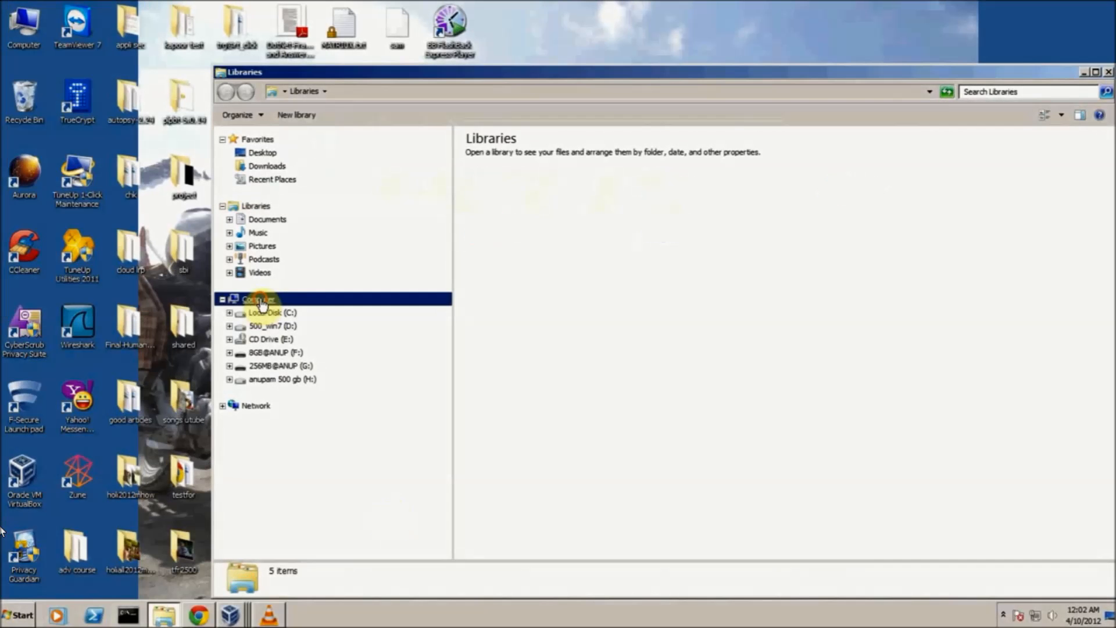
left_click(268, 353)
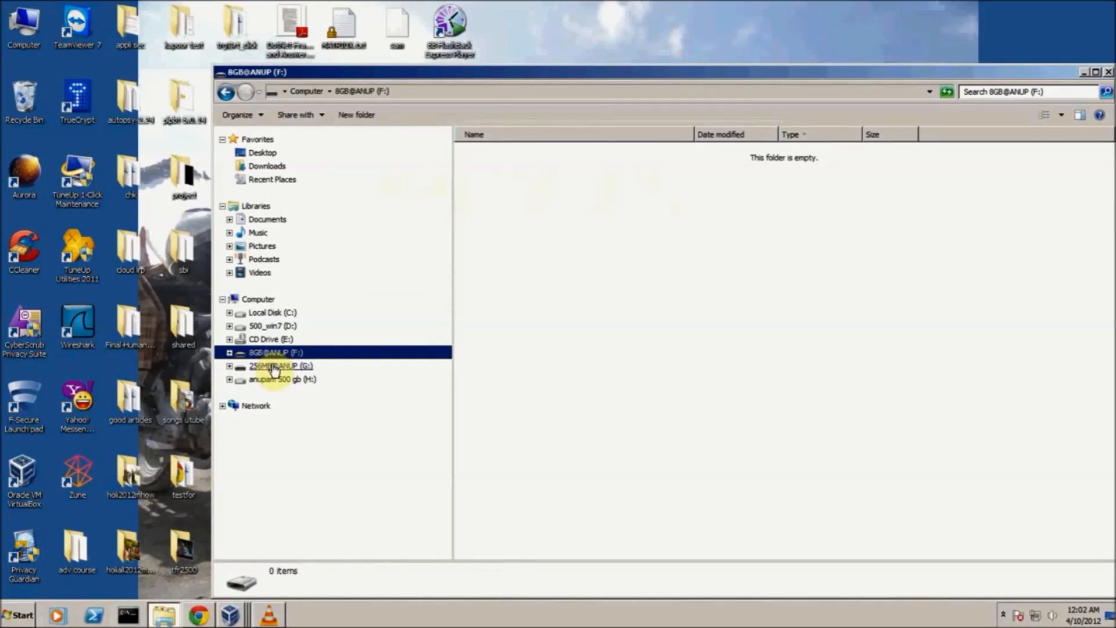
left_click(273, 366)
left_click(276, 354)
left_click(274, 366)
left_click(275, 355)
left_click(274, 367)
left_click(272, 353)
left_click(274, 366)
left_click(274, 353)
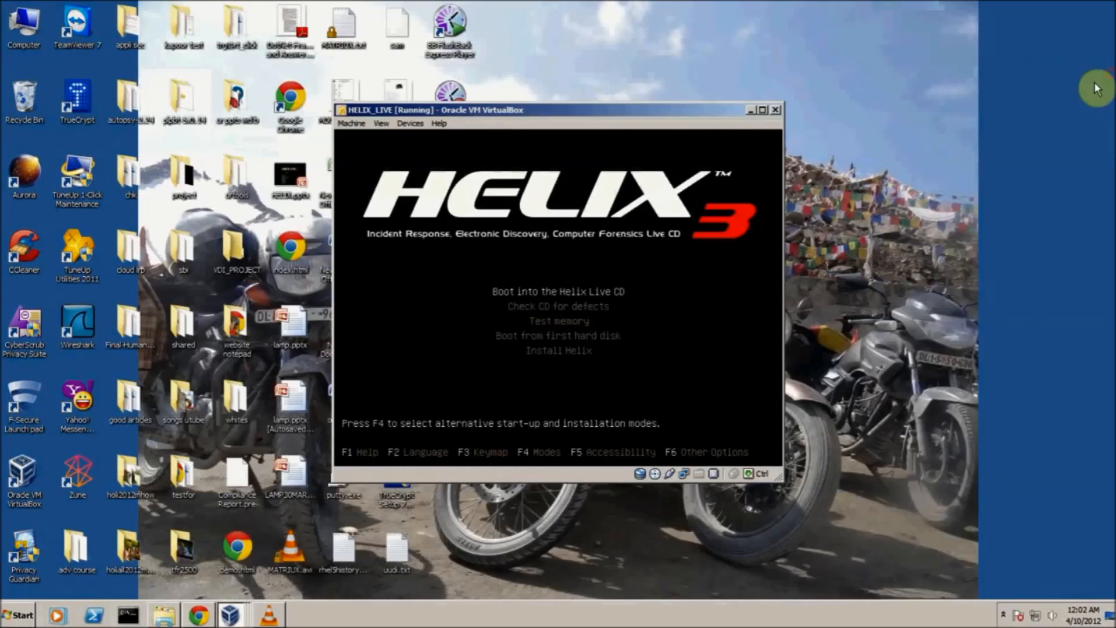
left_click(1107, 72)
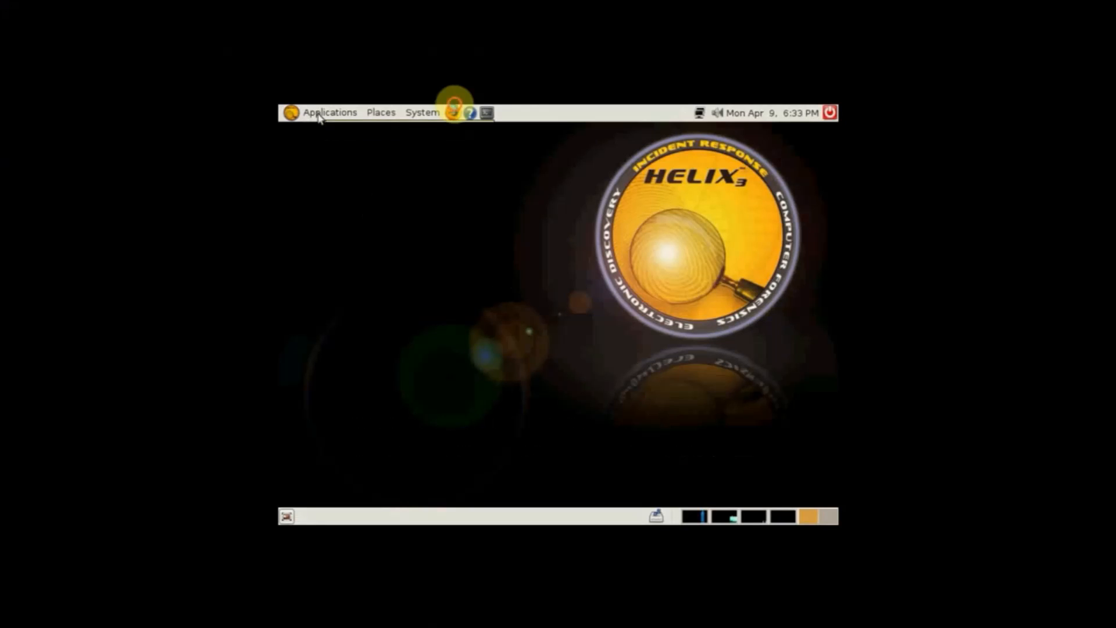
Look over the live desktop's application categories, places and system preferences
left_click(327, 113)
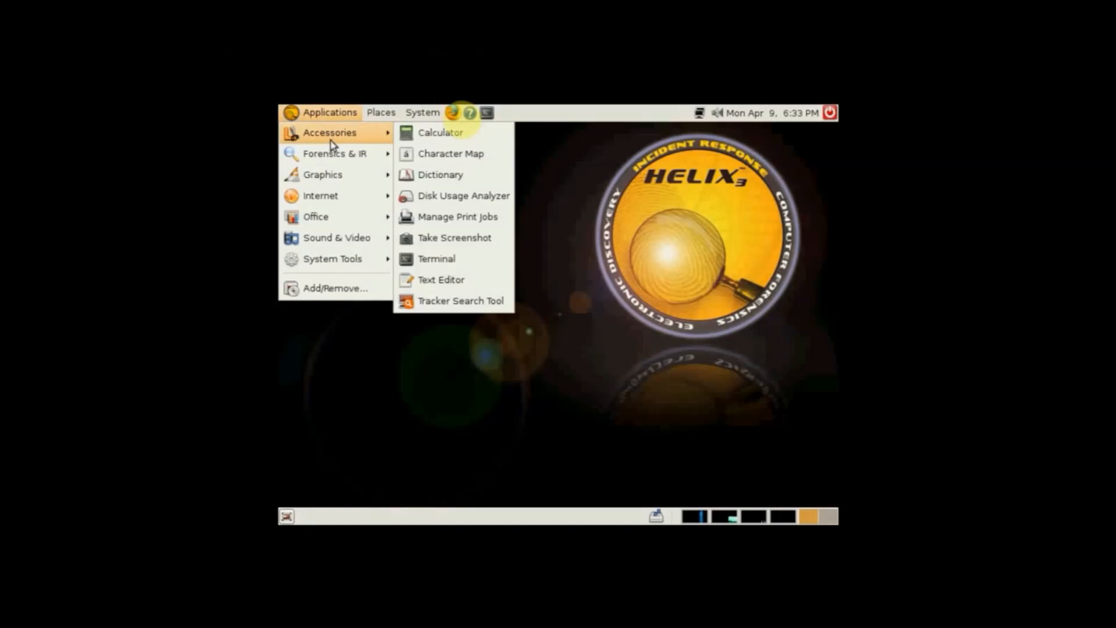
mouse_move(336, 154)
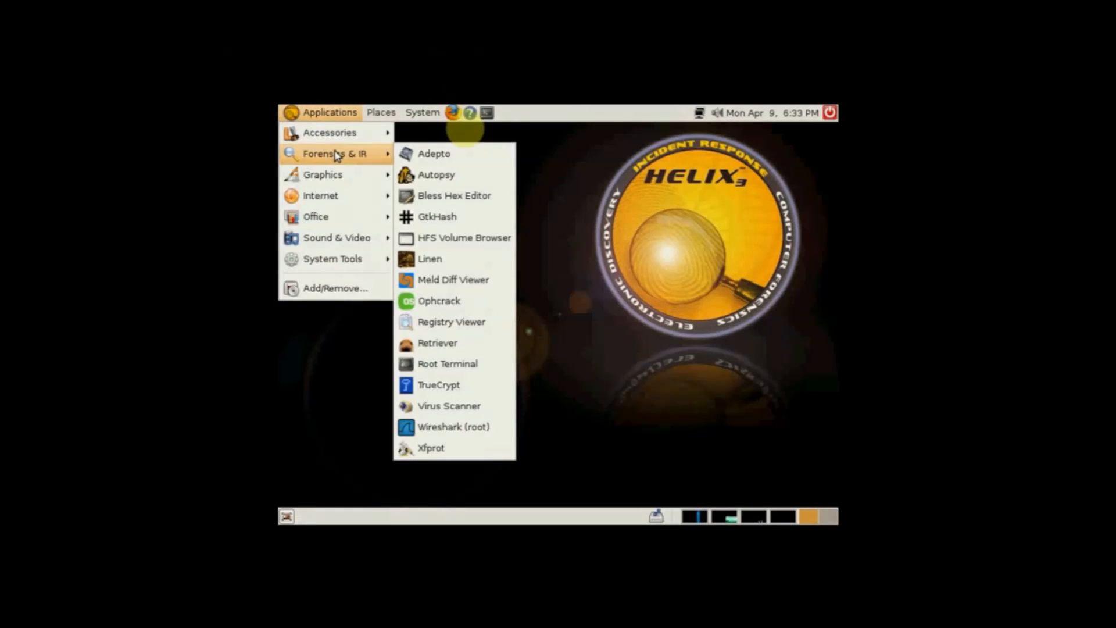
mouse_move(339, 176)
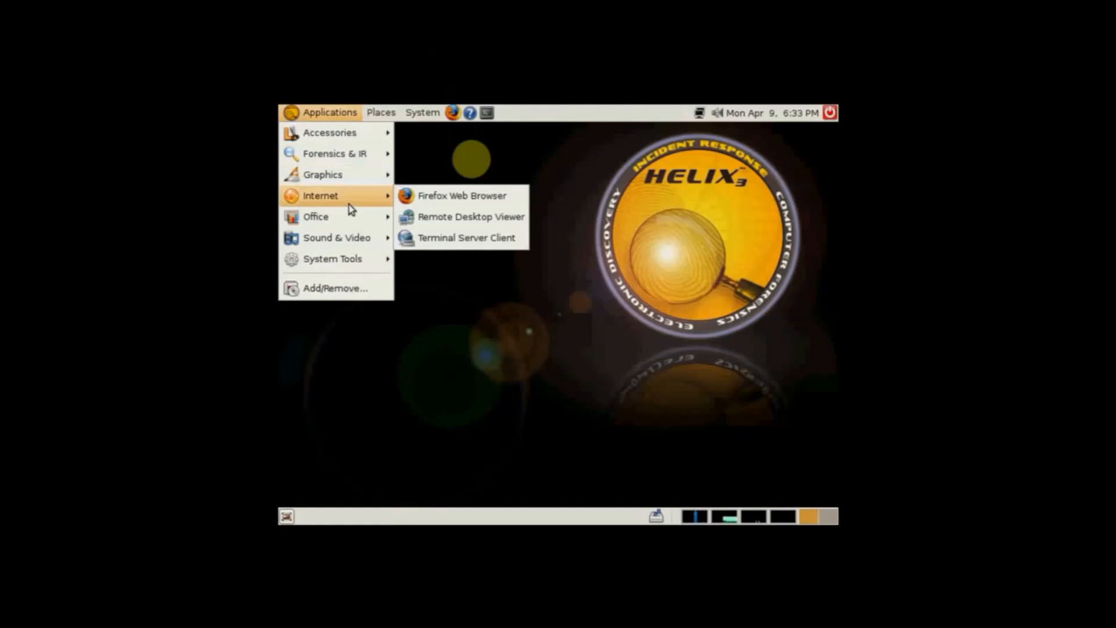
mouse_move(347, 221)
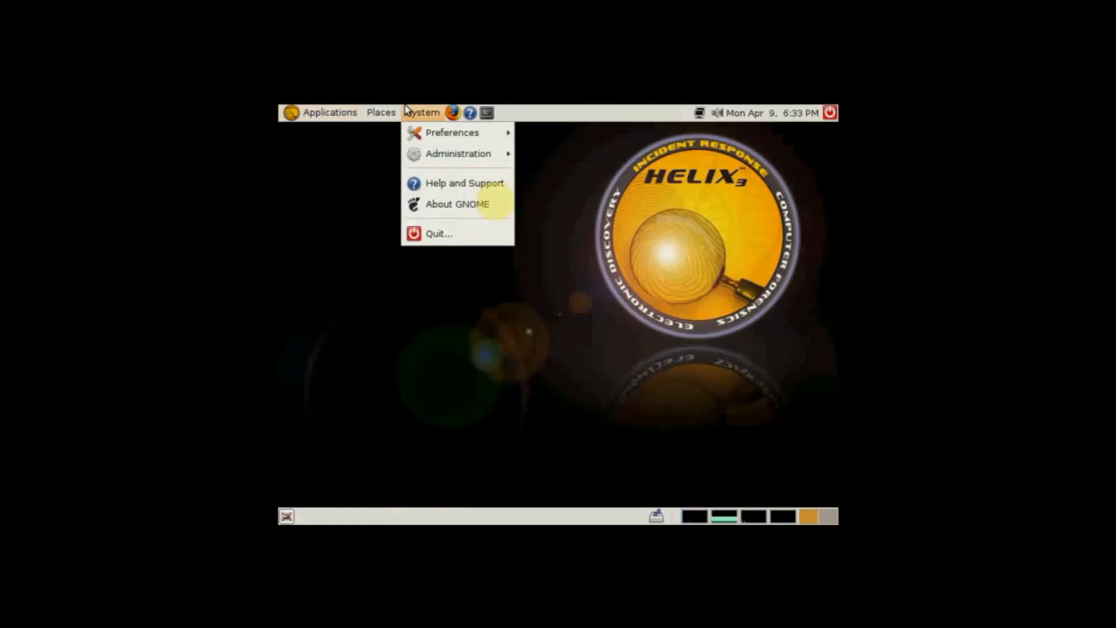
mouse_move(392, 116)
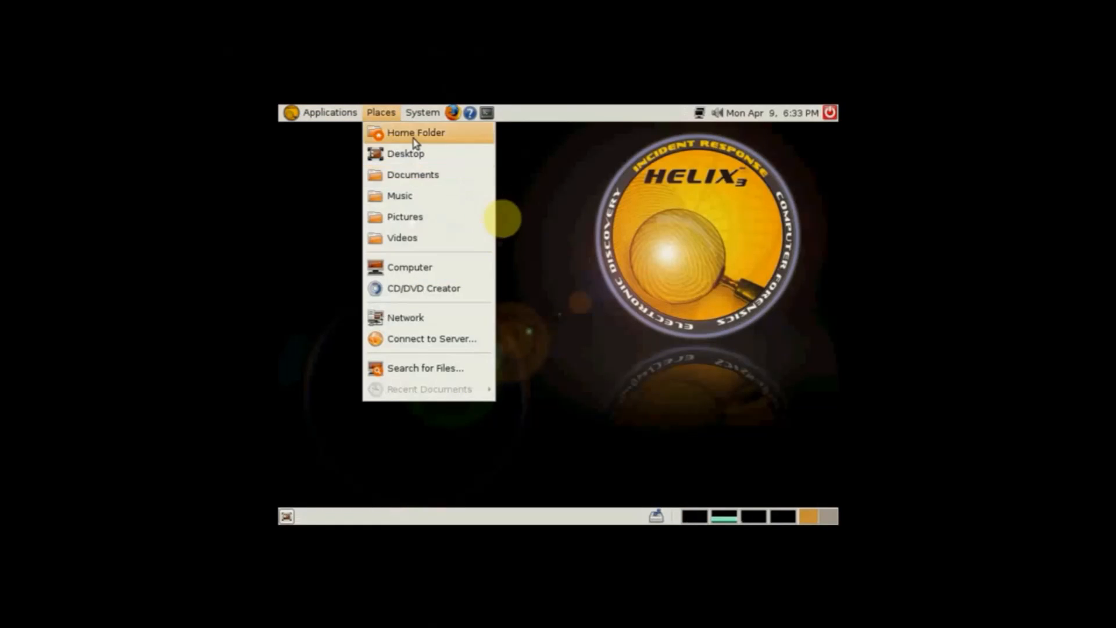
mouse_move(428, 112)
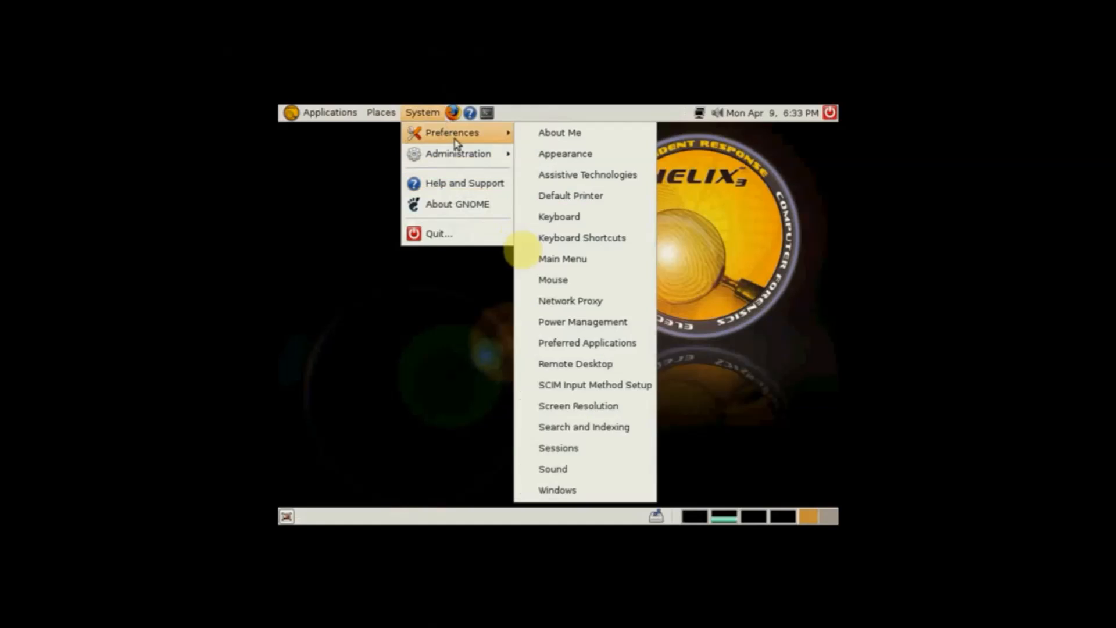
Launch Adepto from the Forensics & IR tools and switch the virtual machine out of full-screen view
mouse_move(324, 112)
left_click(423, 158)
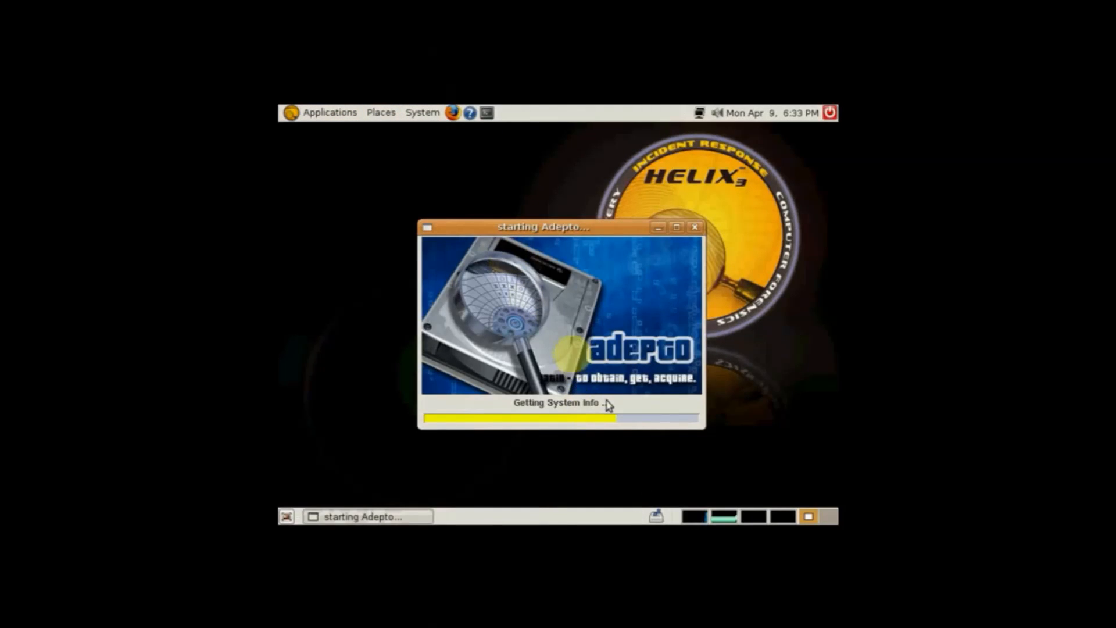
mouse_move(636, 621)
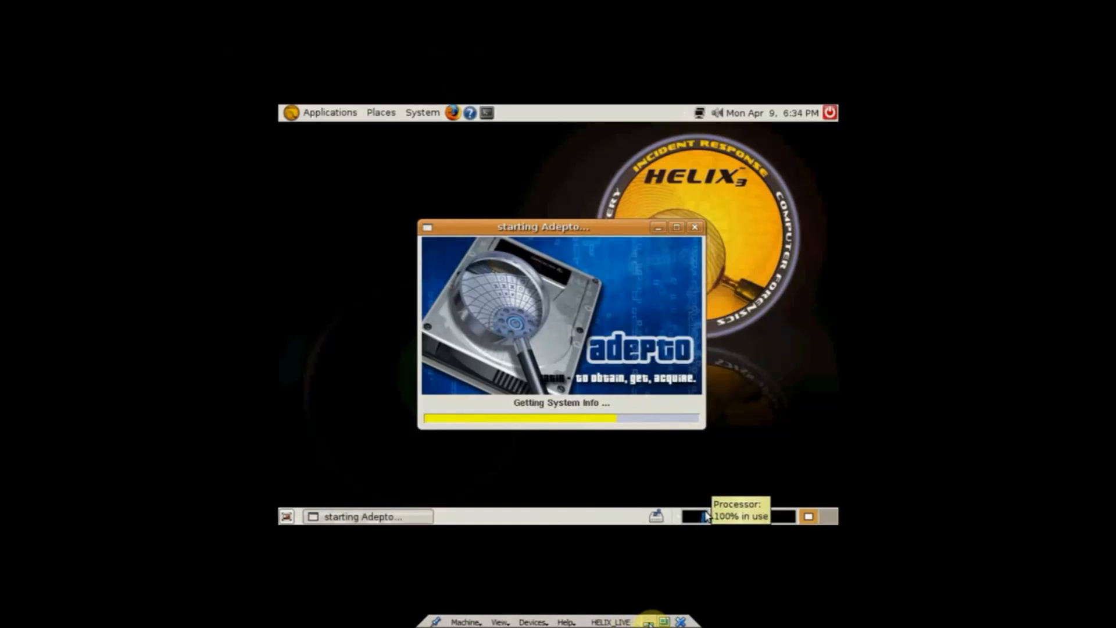
left_click(663, 621)
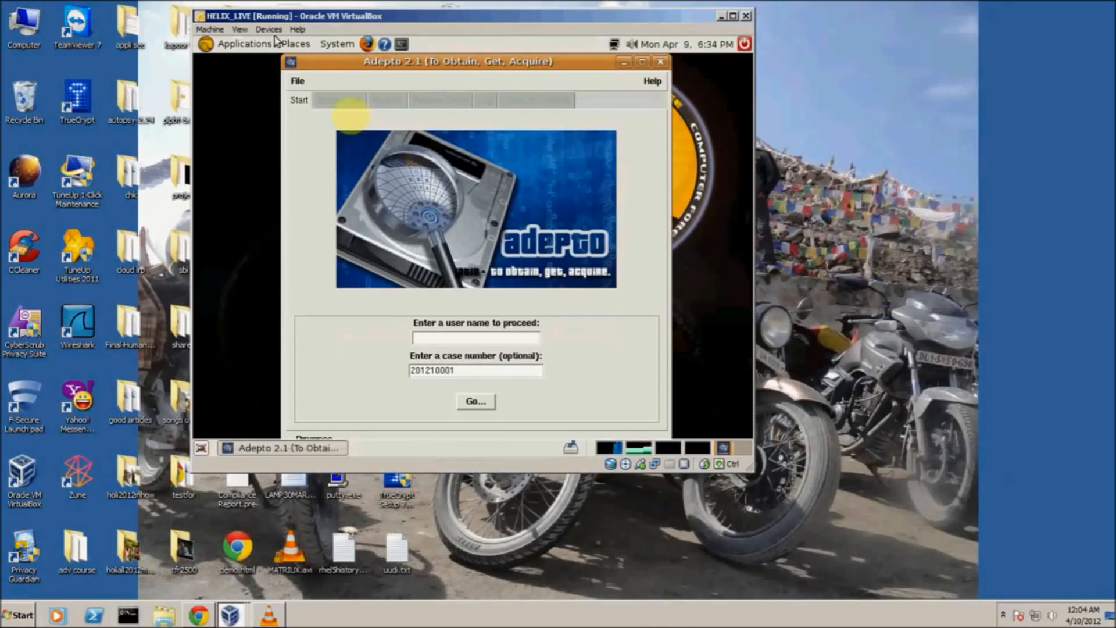
Attach the Pen Drive 12X and the UFD USB Flash Drive to the virtual machine
left_click(274, 42)
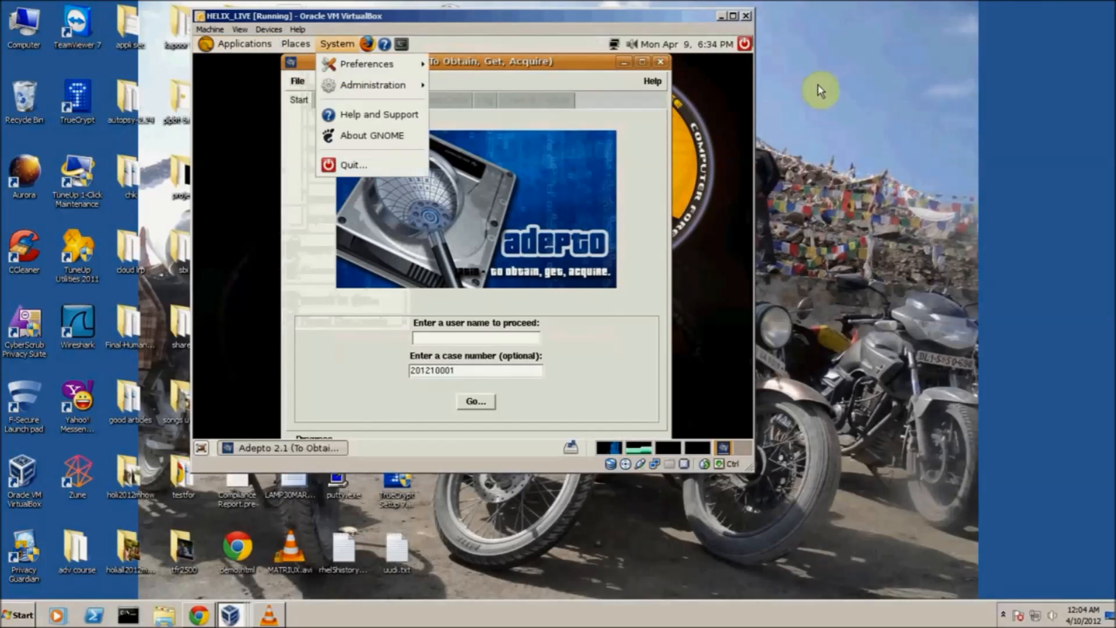
left_click(273, 32)
mouse_move(293, 58)
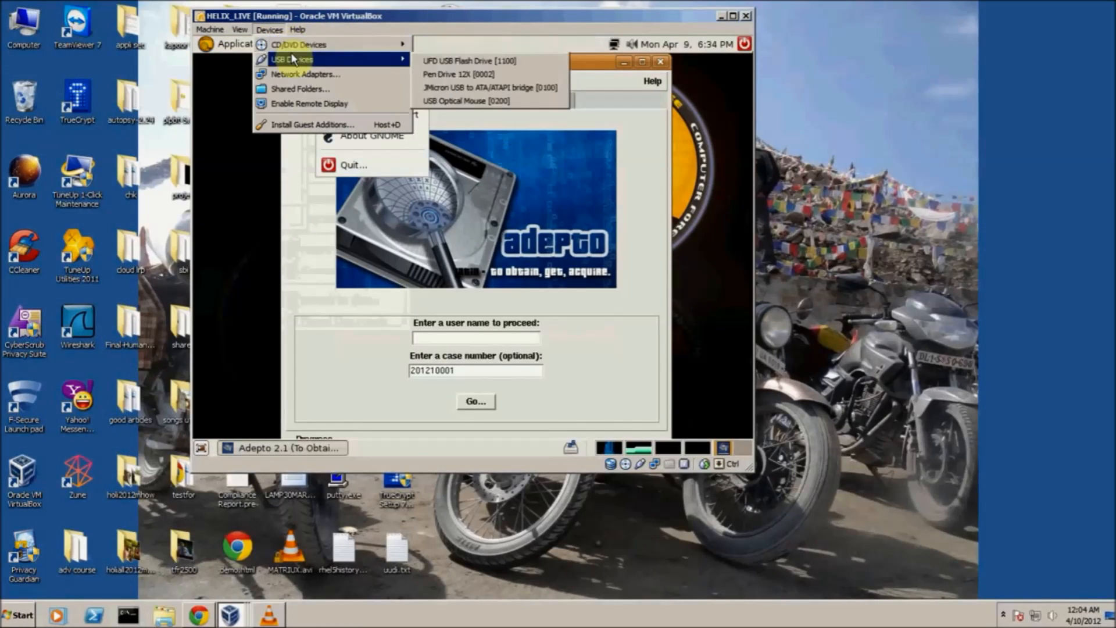
left_click(427, 74)
mouse_move(247, 42)
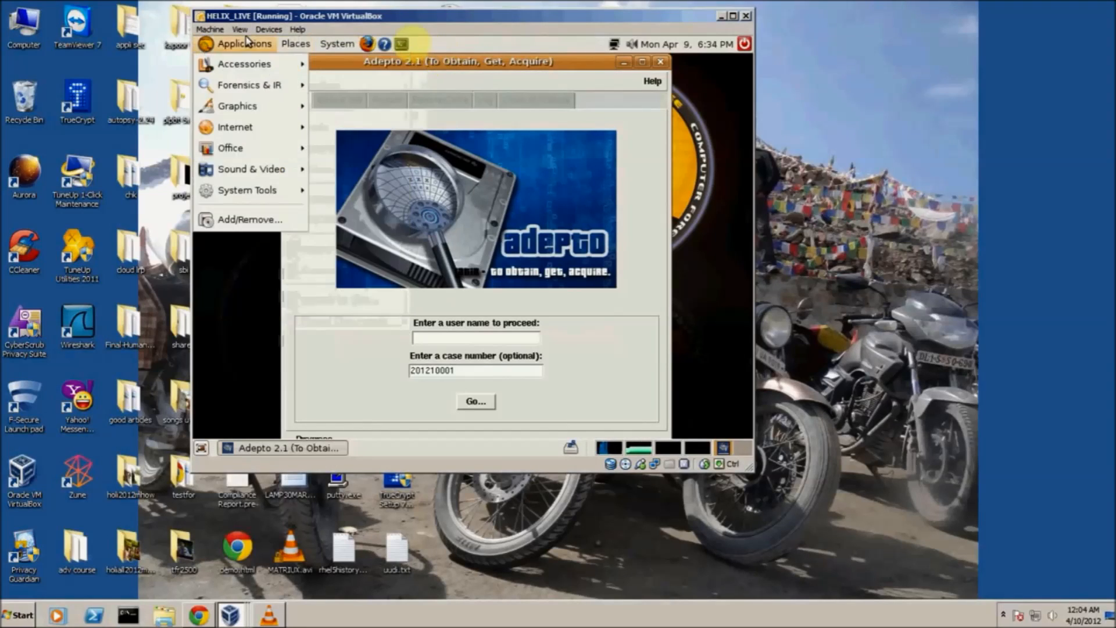
left_click(269, 29)
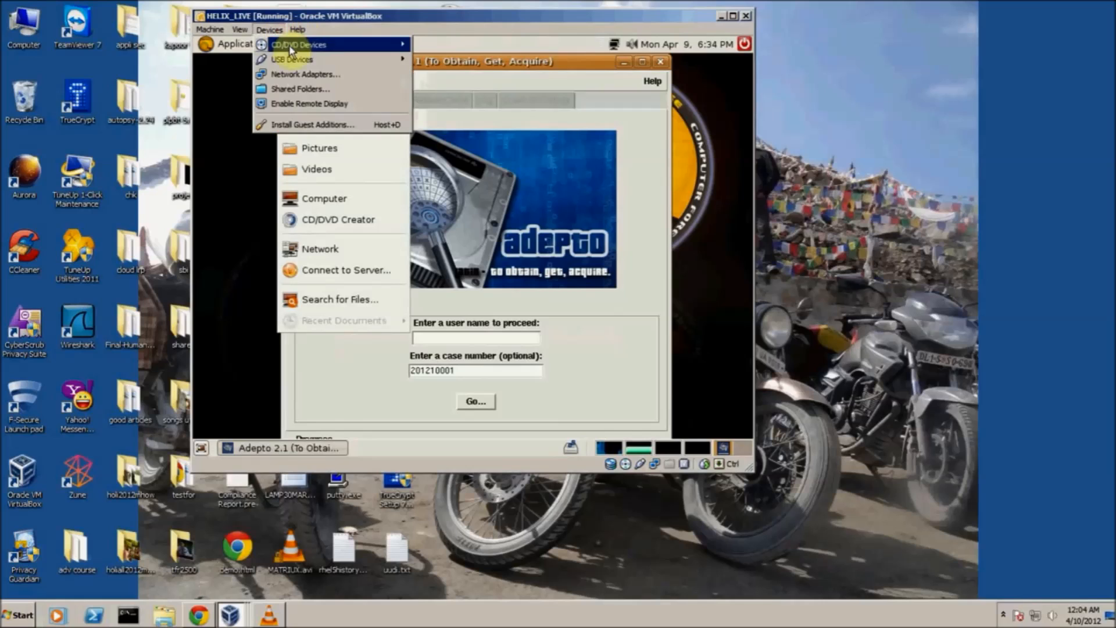
mouse_move(297, 60)
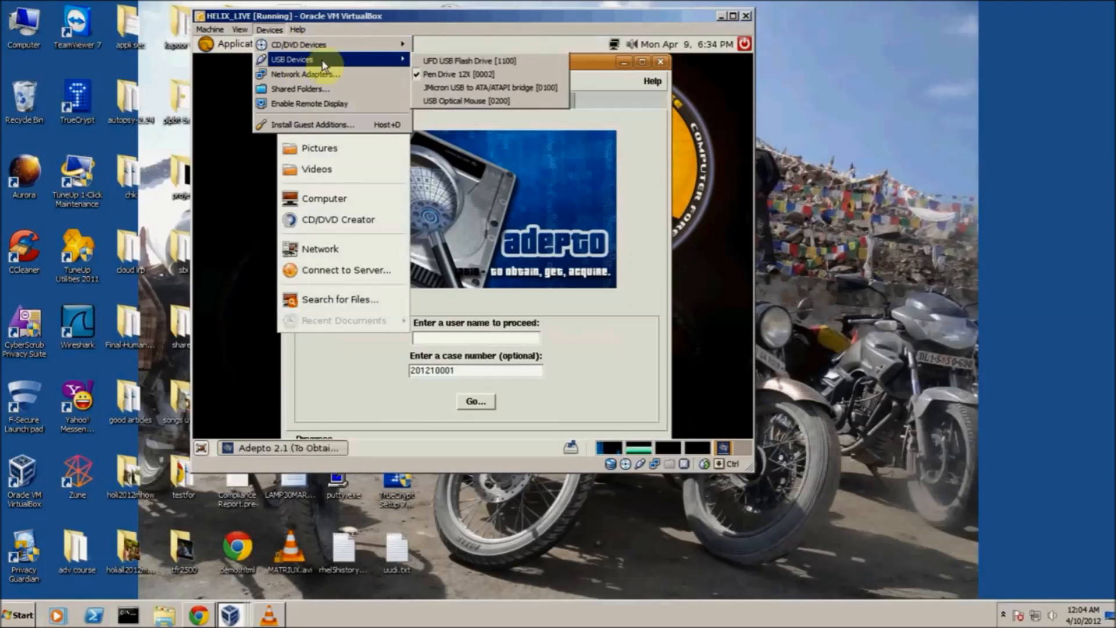
left_click(417, 60)
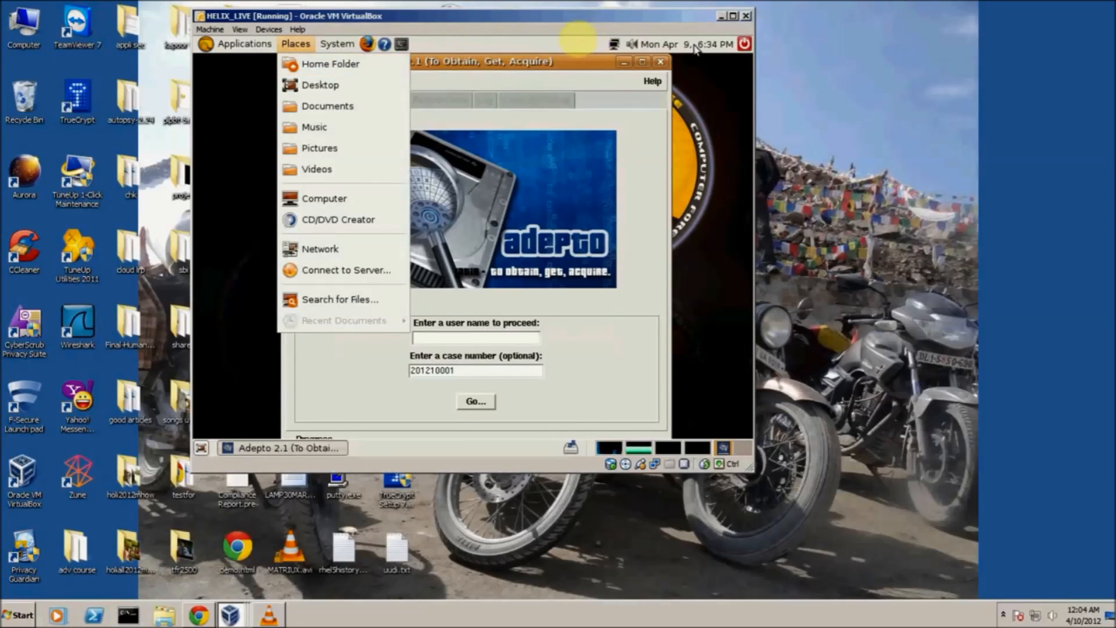
left_click(700, 81)
Enter the user name in Adepto's start form and proceed with the prefilled case number
left_click(434, 340)
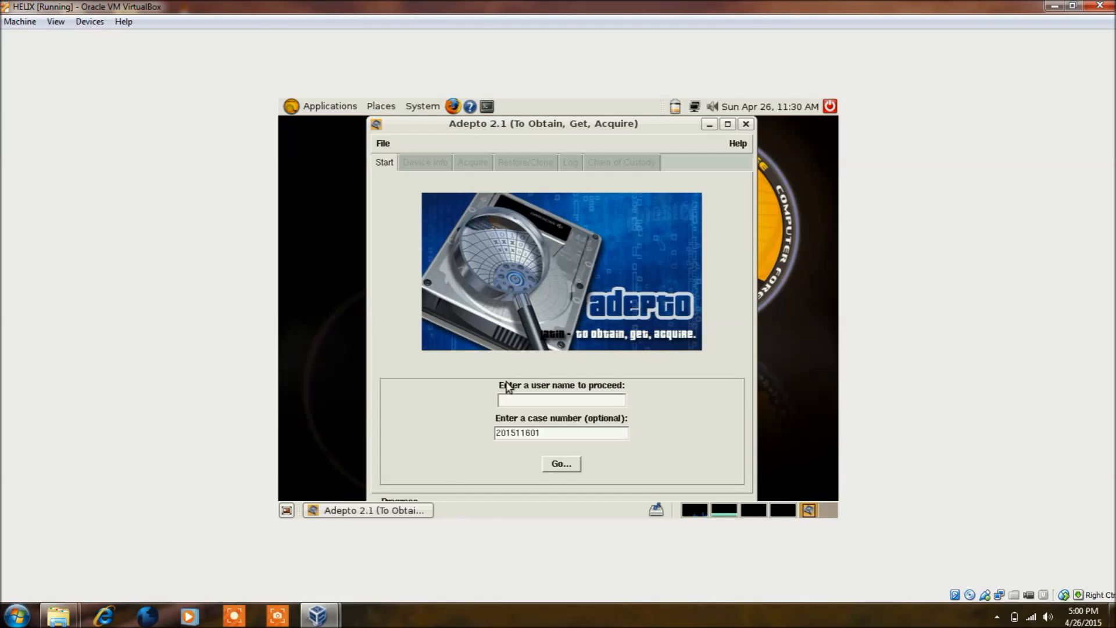
left_click(513, 399)
type("Satyam")
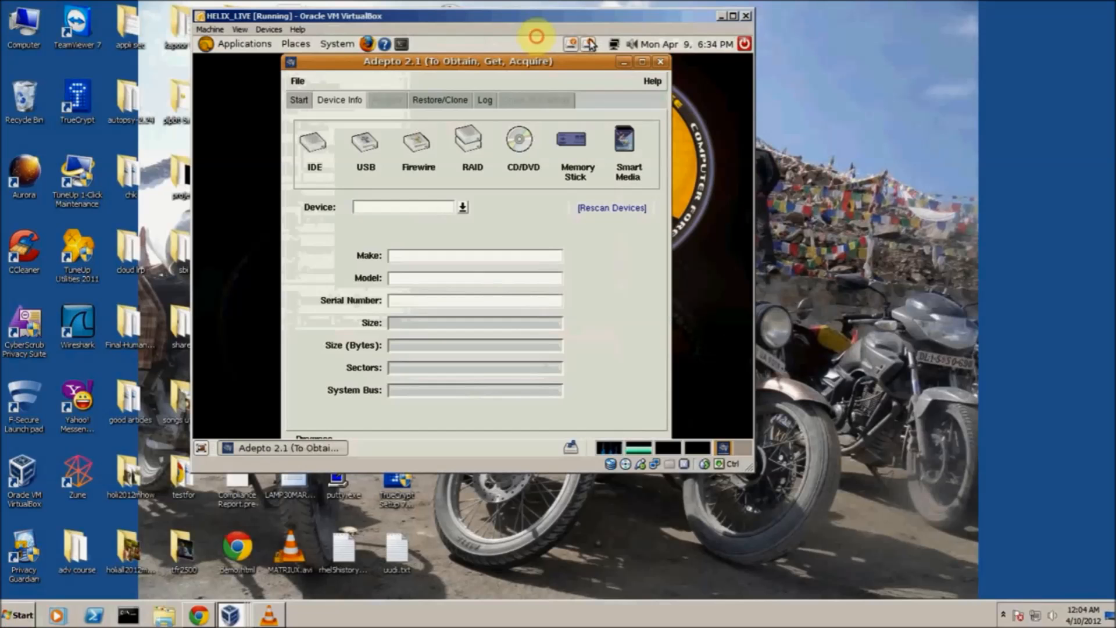
Mount the UFD USB Flash Drive in the live desktop and rescan the attached devices in Adepto
left_click(588, 44)
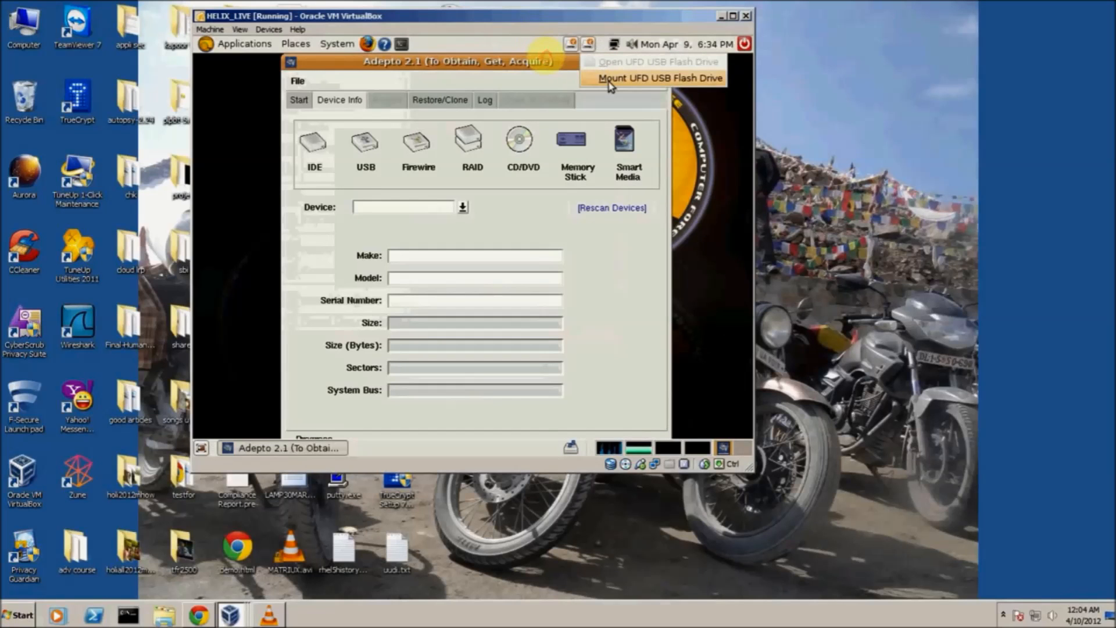
left_click(608, 79)
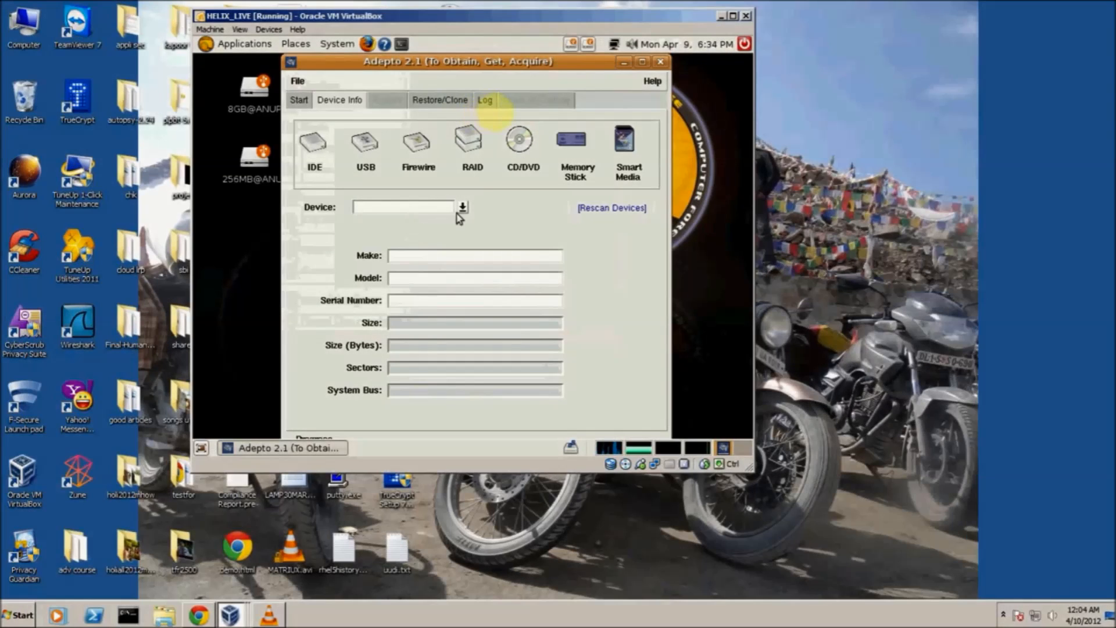
left_click(462, 207)
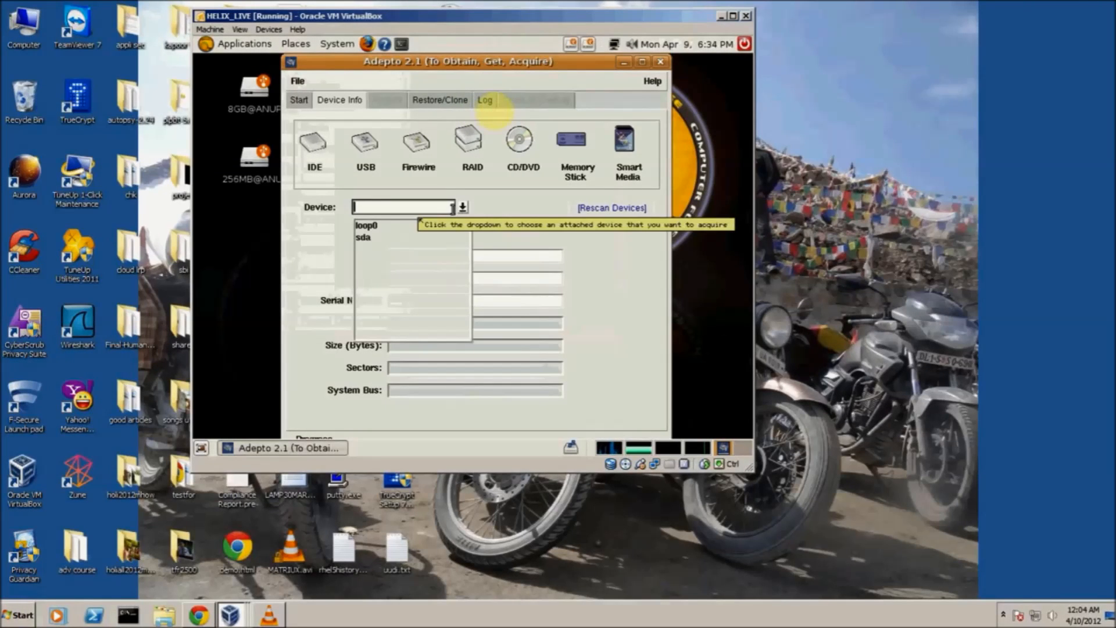
left_click(578, 209)
left_click(583, 214)
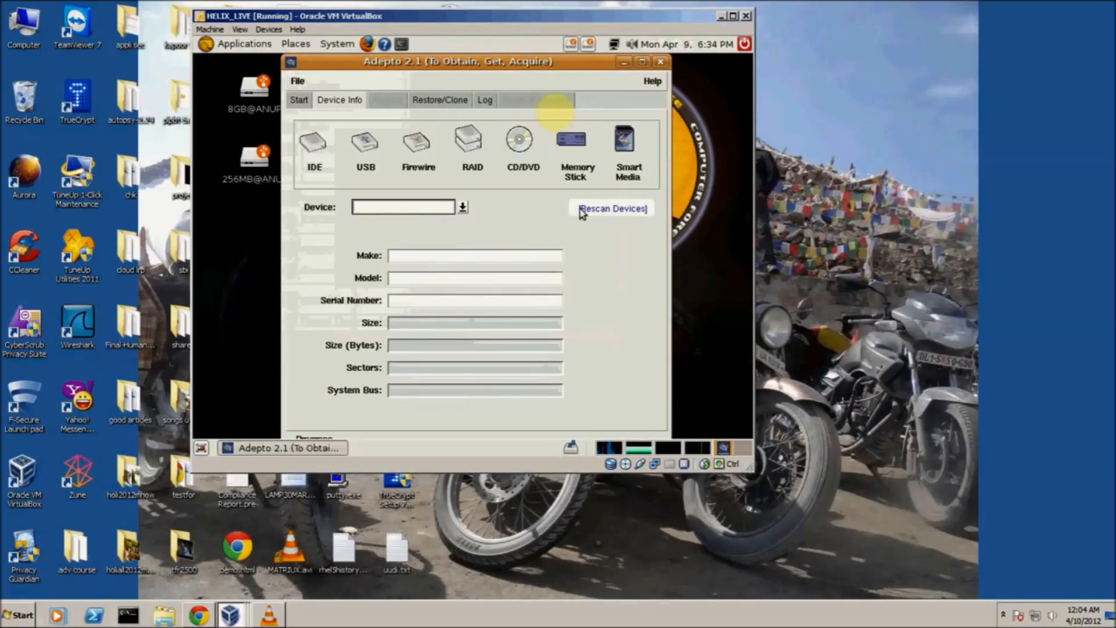
Maximize the virtual machine window and choose sdb as the device to acquire in Adepto
left_click(730, 17)
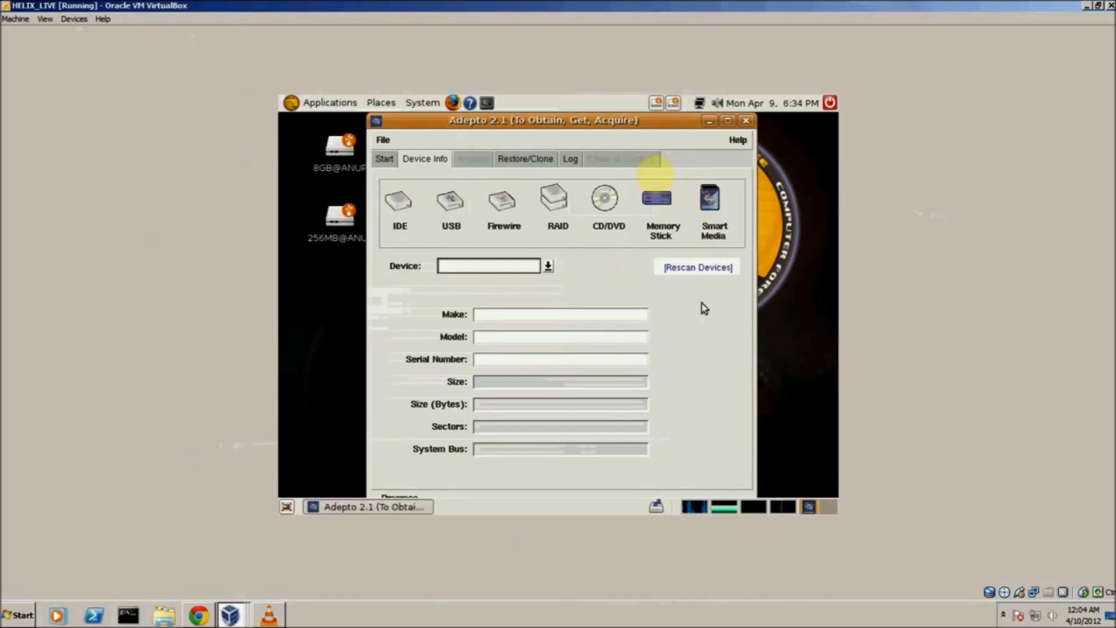
left_click(549, 266)
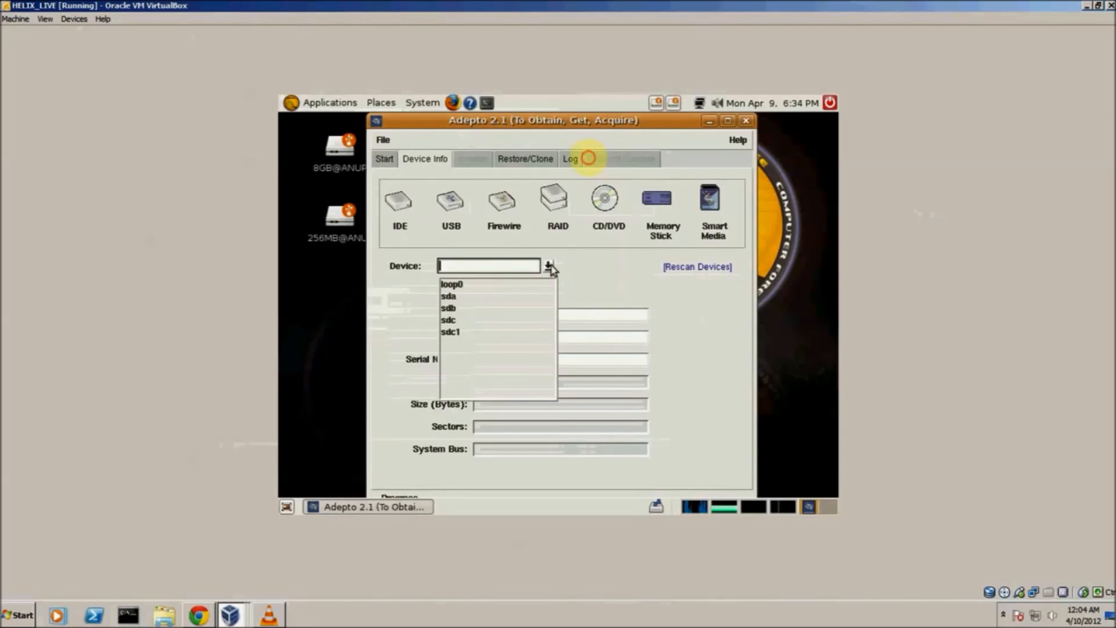
left_click(454, 310)
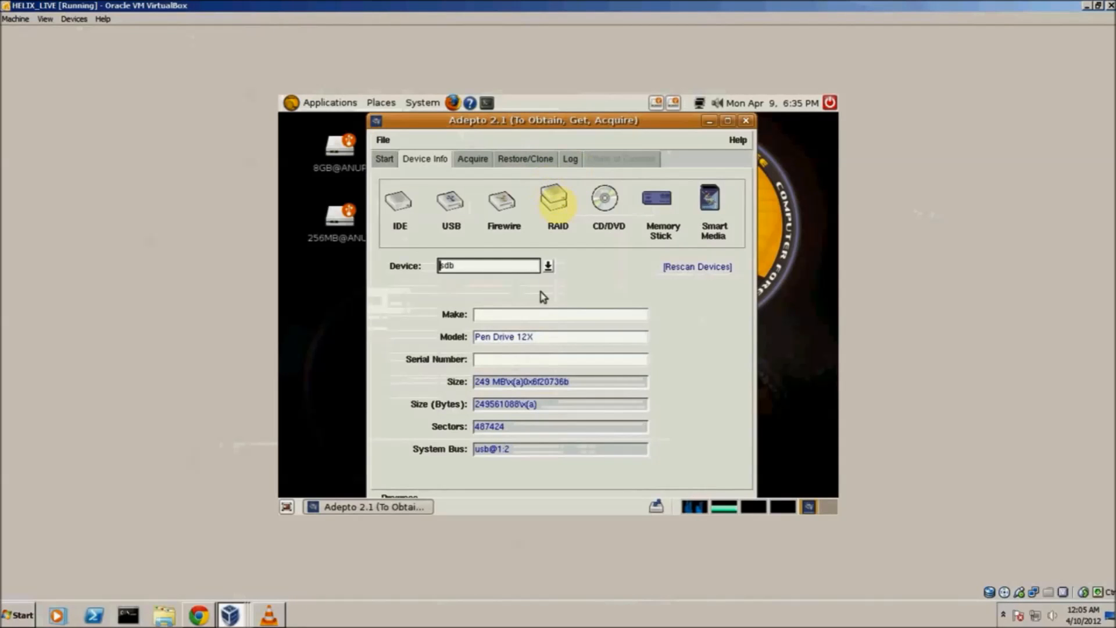
Set the acquisition's image notes to "THIS IS A TEST FILE" and its destination mount point to /media/sdc1
left_click(473, 158)
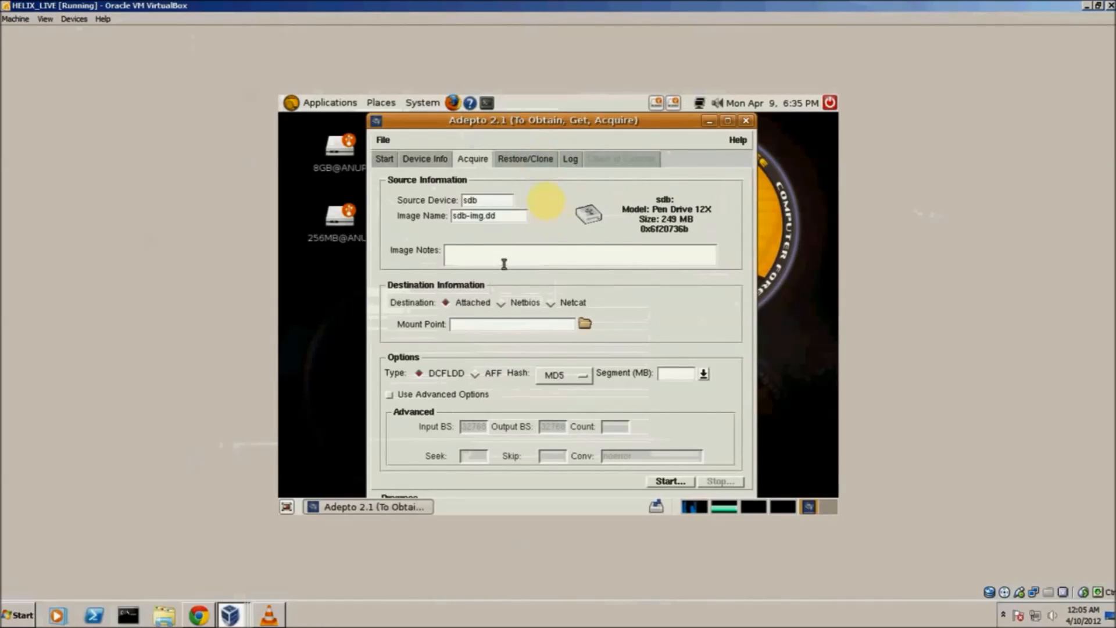
left_click(488, 247)
type("THIS IS A TEST FILE")
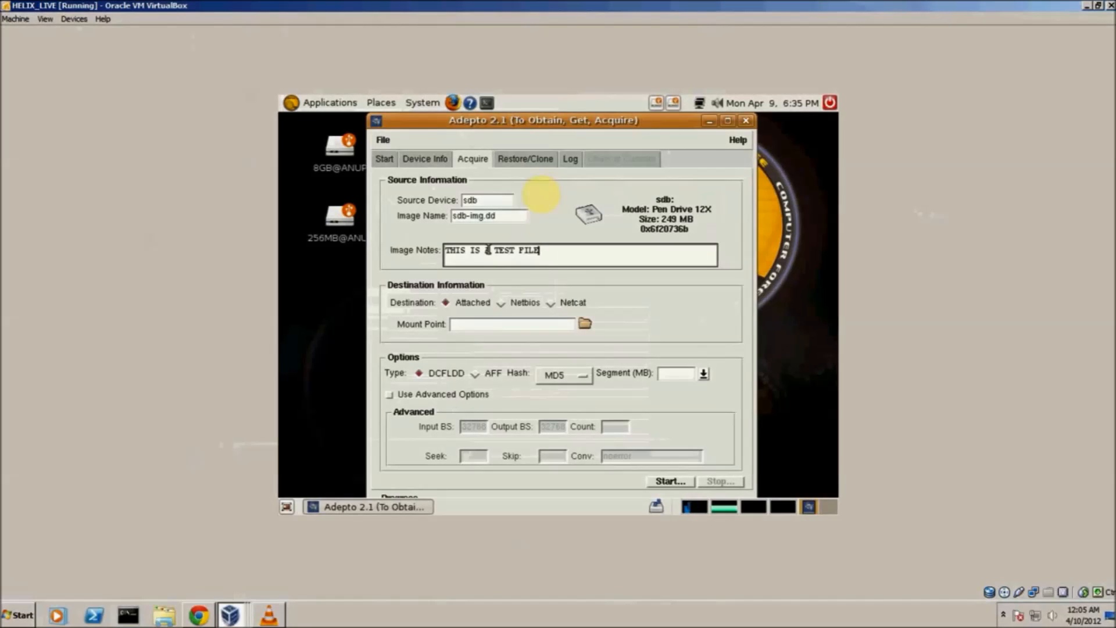
left_click(585, 325)
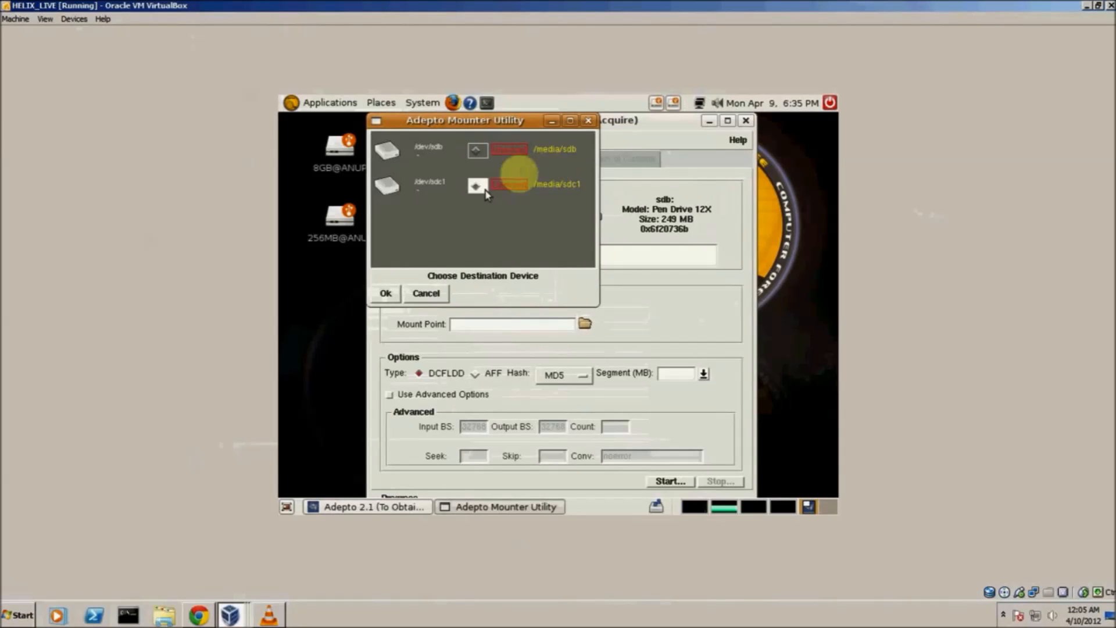
left_click(386, 293)
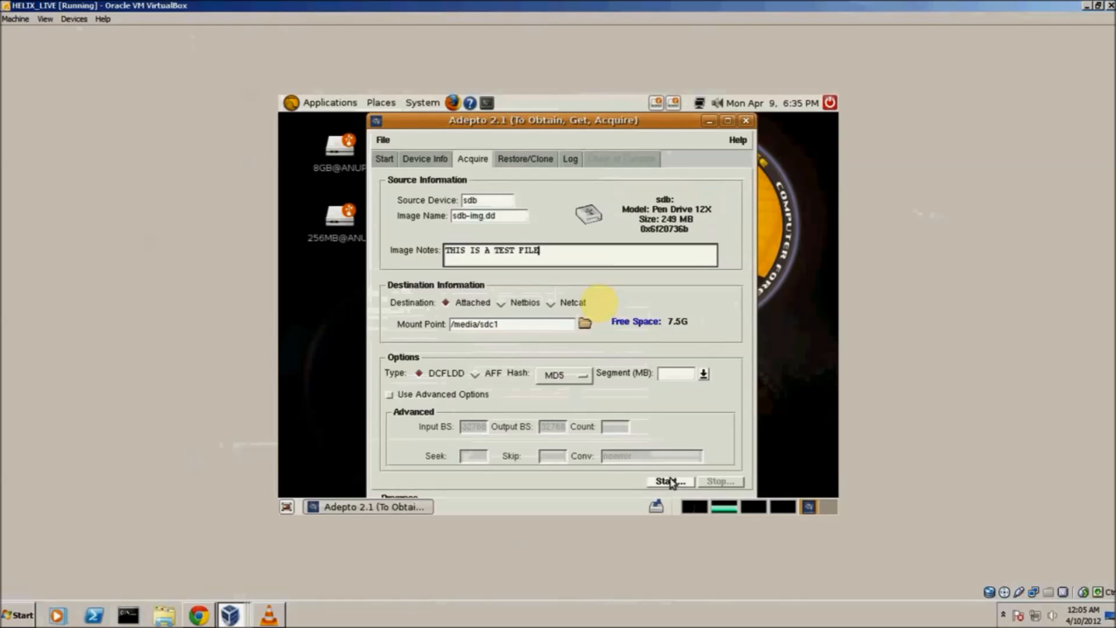
Acquire the sdb image with the MD5 hash and review the verification result in the log
left_click(579, 377)
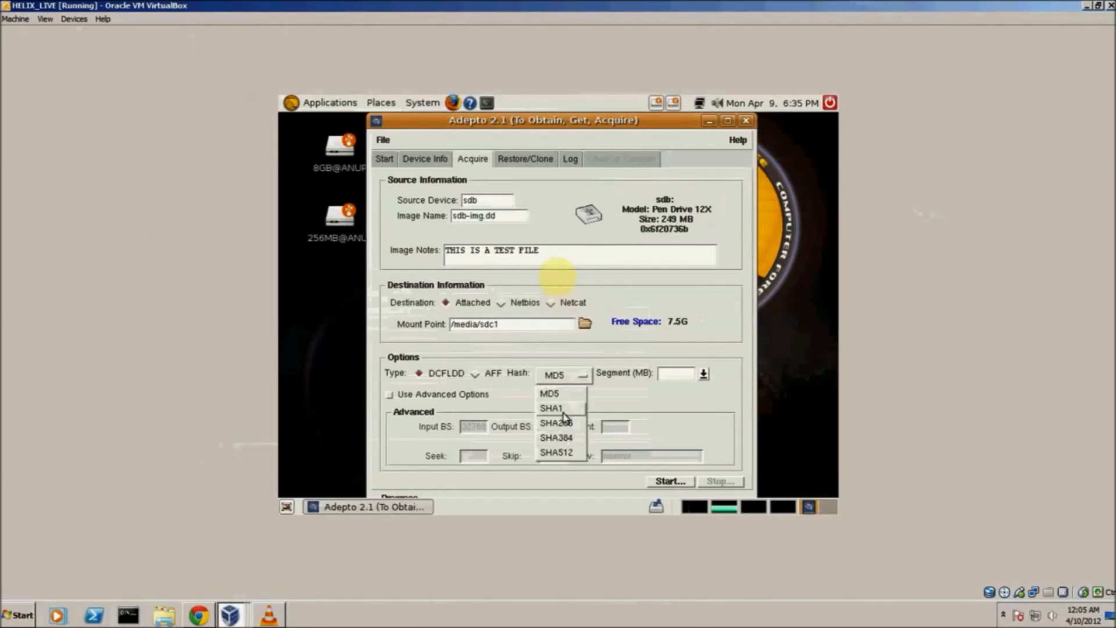
left_click(567, 395)
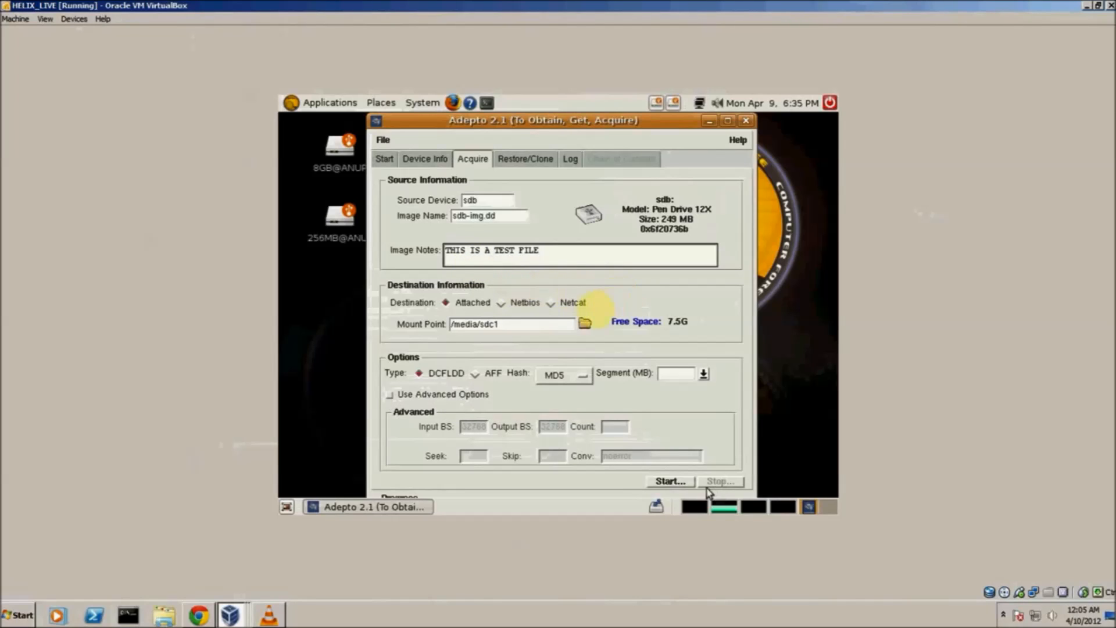
left_click(677, 481)
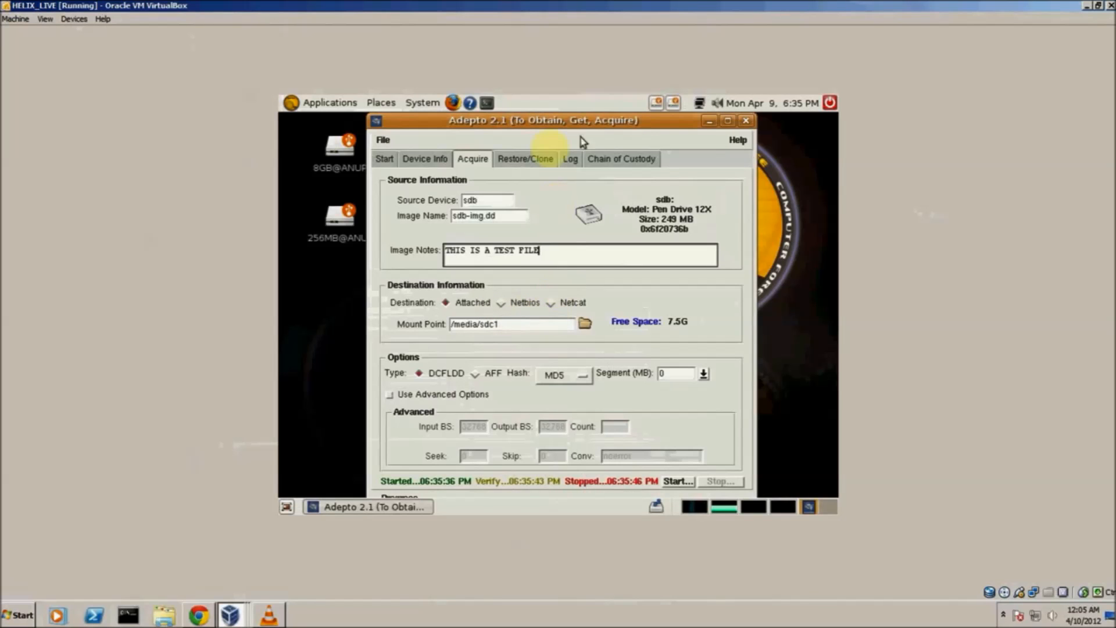
left_click(572, 164)
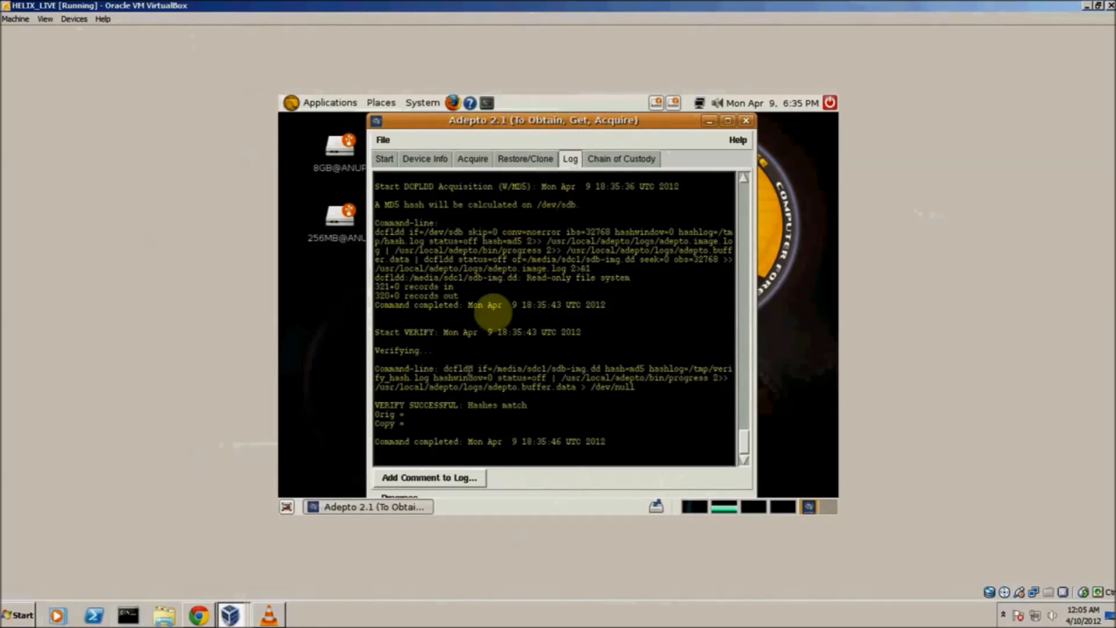
left_click_drag(379, 405, 530, 405)
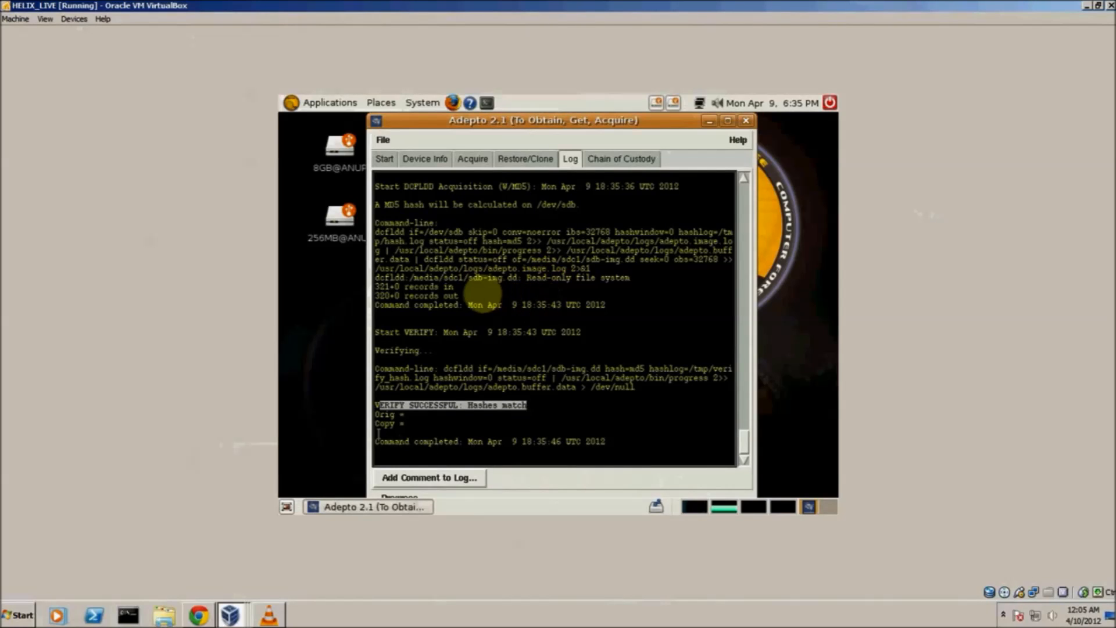
left_click(531, 156)
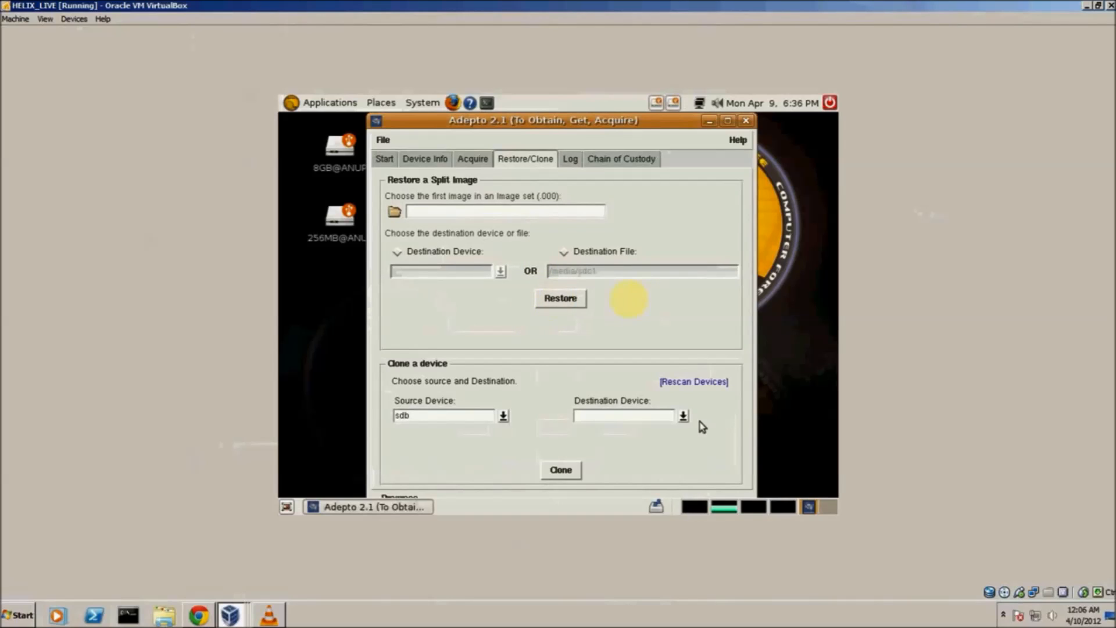
left_click(683, 417)
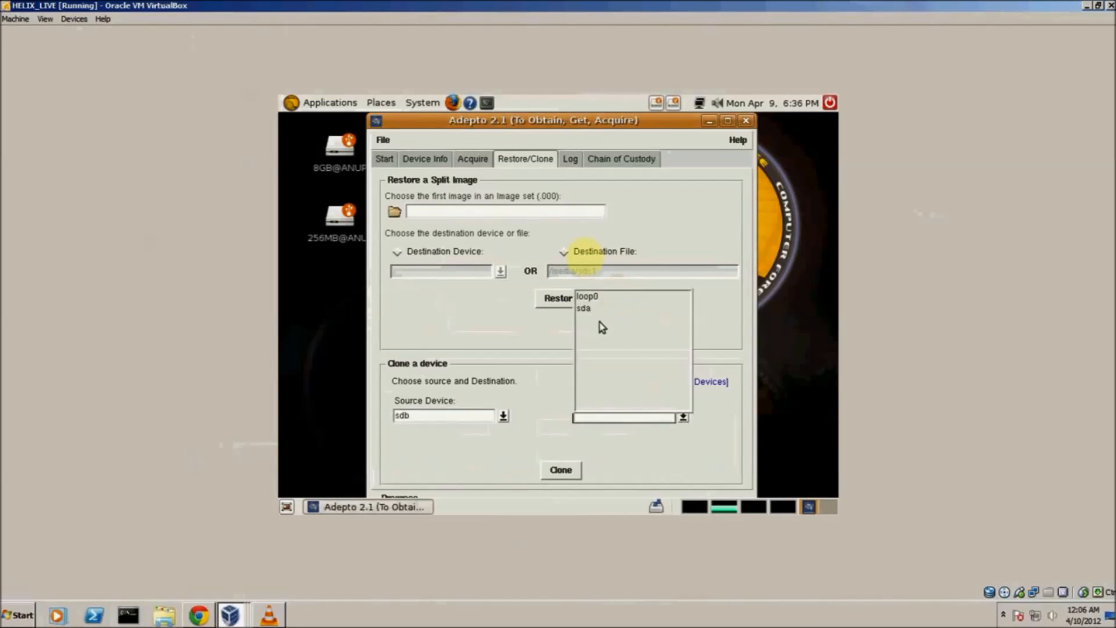
left_click(632, 312)
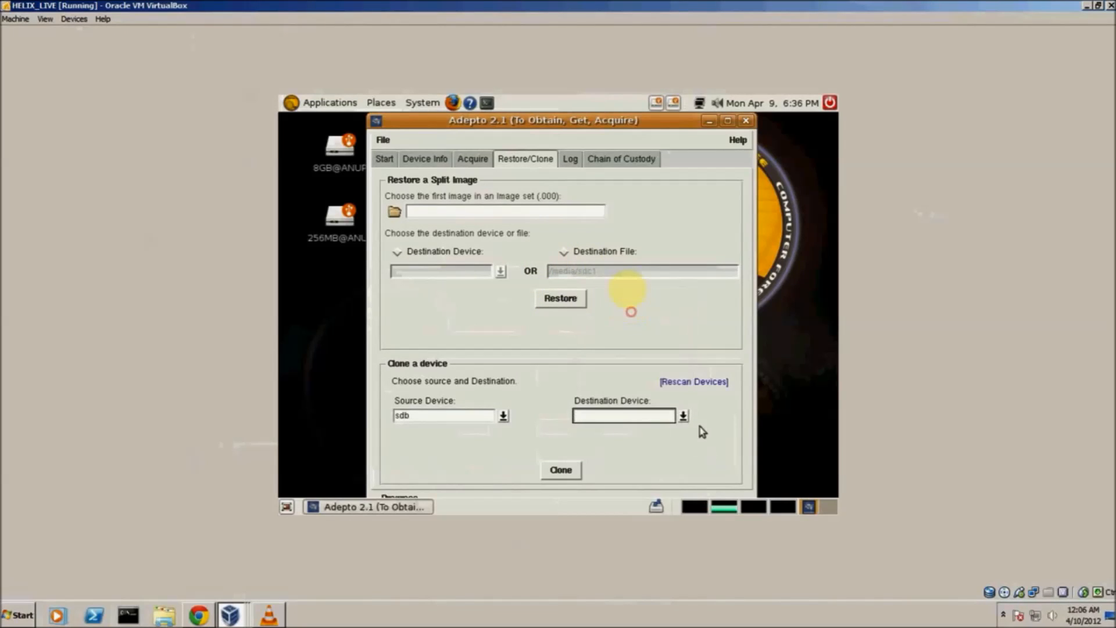
left_click(697, 386)
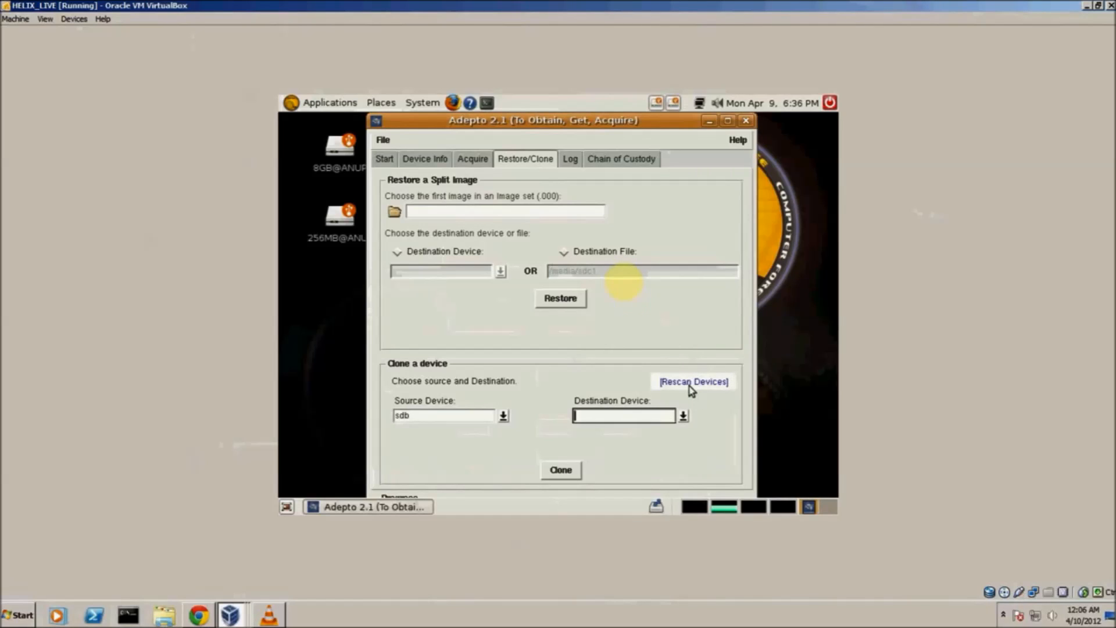
left_click(683, 418)
left_click(684, 419)
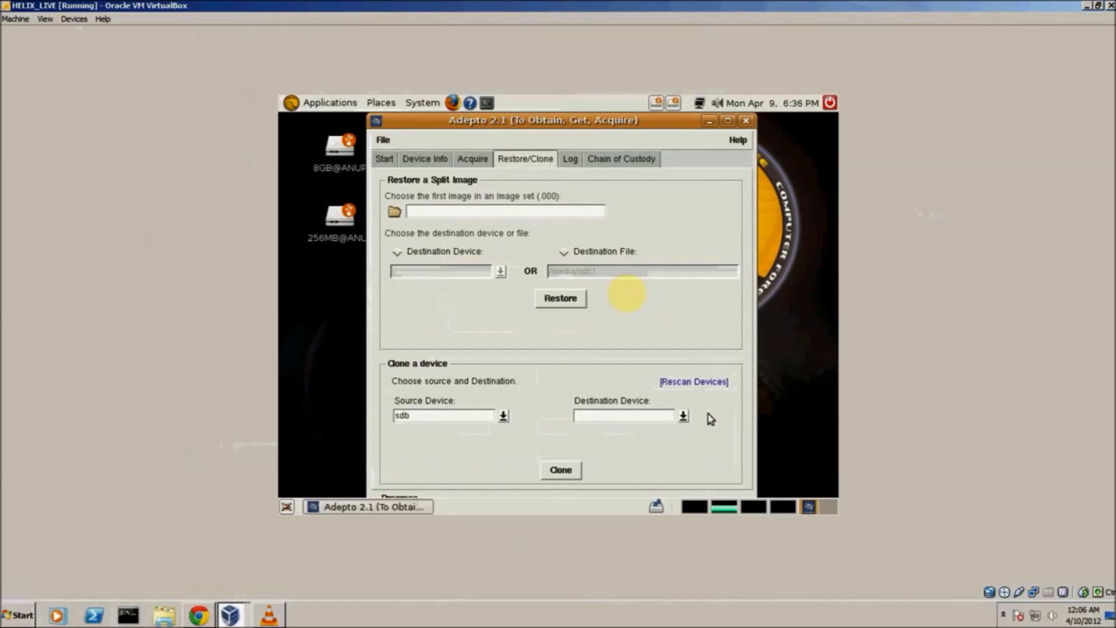
Clone the source device sdb to the destination device sdc1 and check the cloning entry in the log
left_click(684, 417)
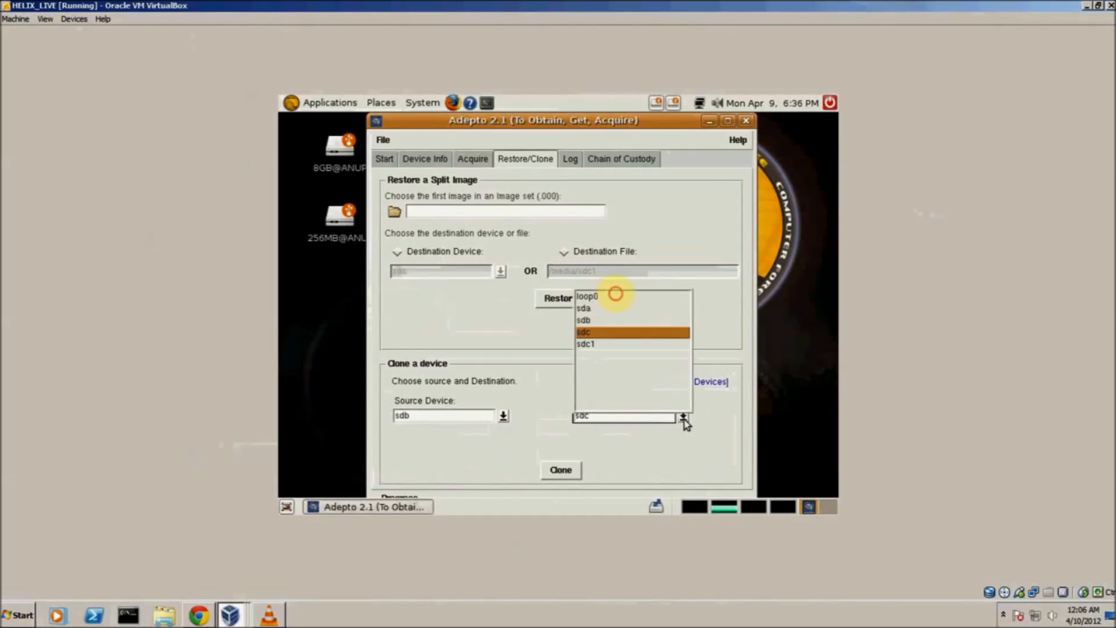
left_click(590, 343)
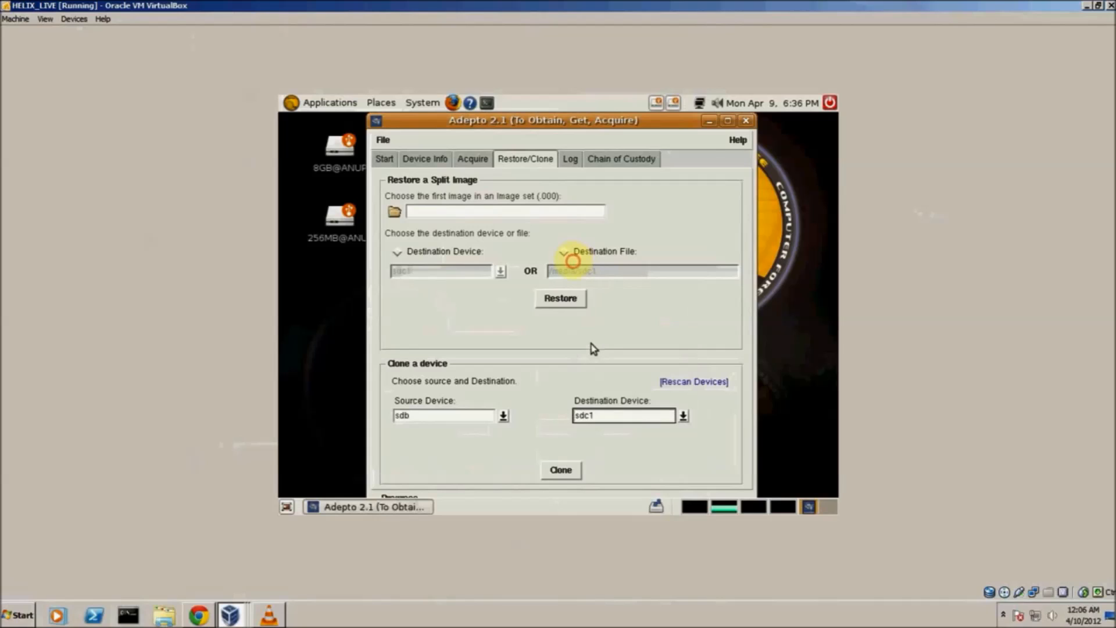
left_click(569, 474)
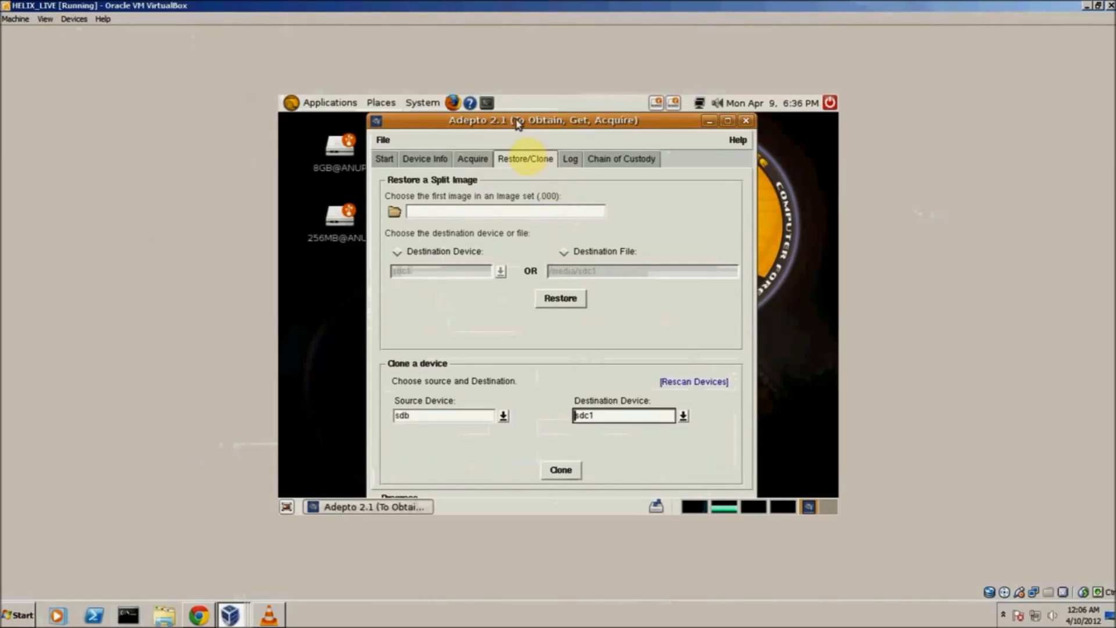
left_click(571, 163)
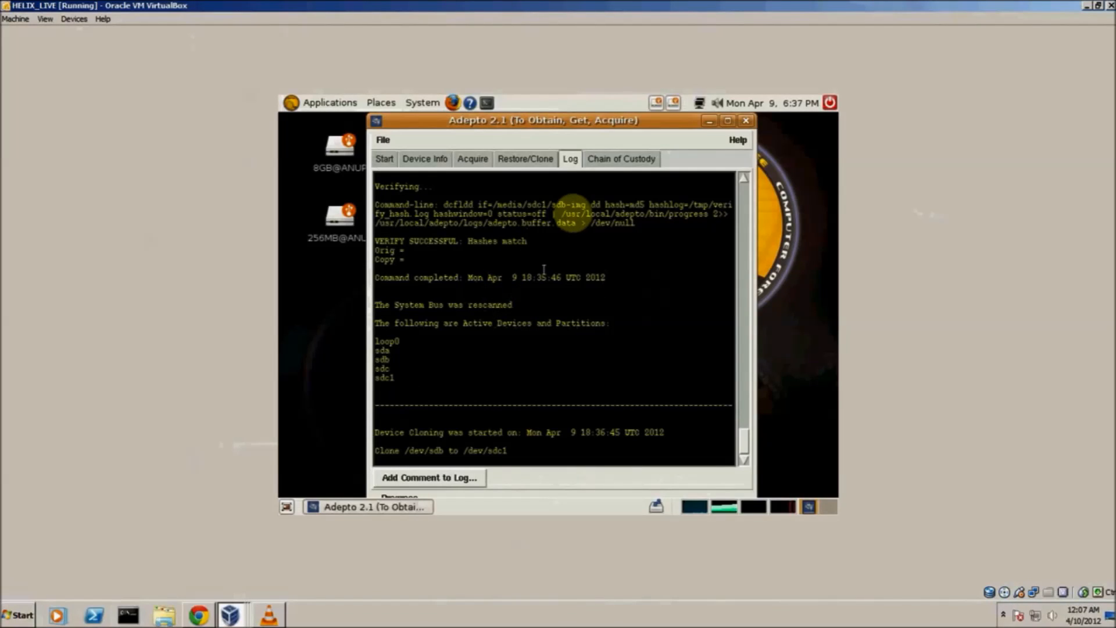
left_click(390, 106)
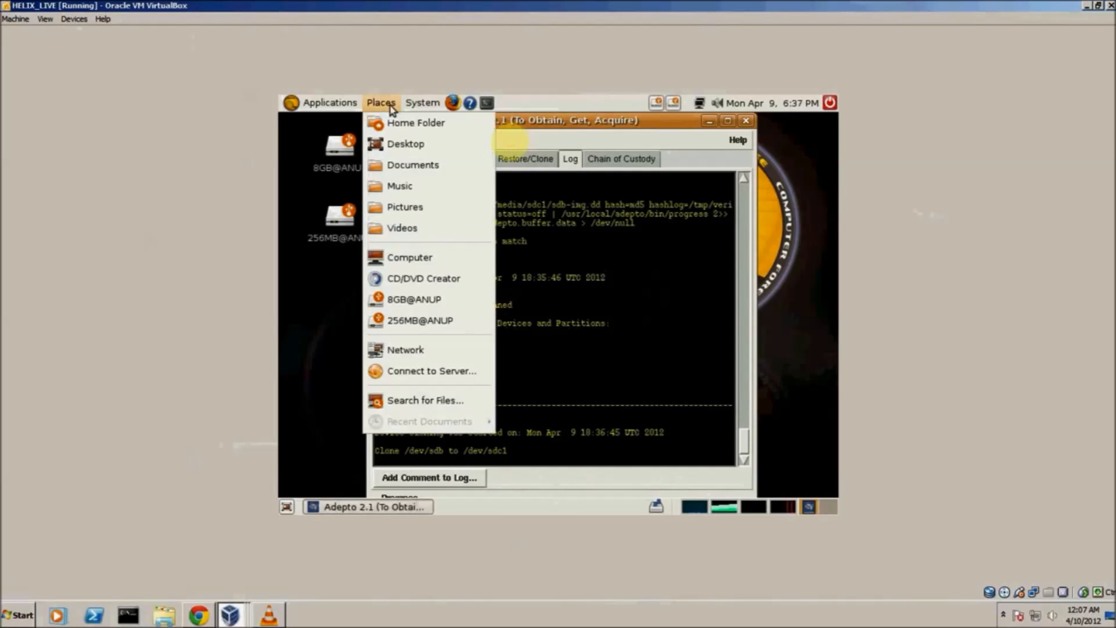
mouse_move(423, 104)
mouse_move(443, 126)
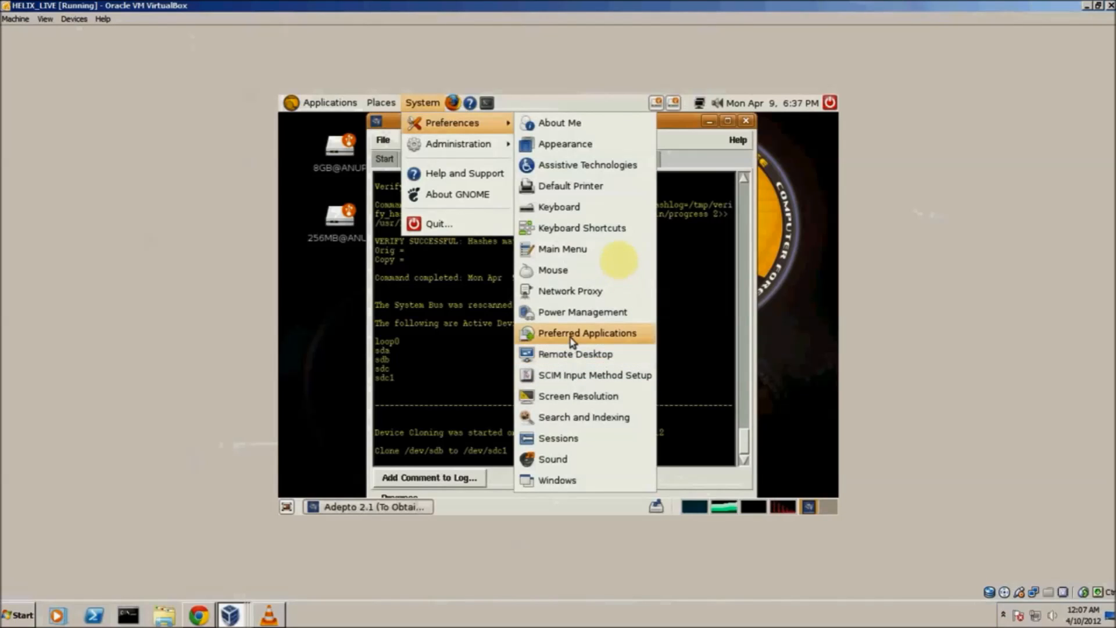
left_click(573, 397)
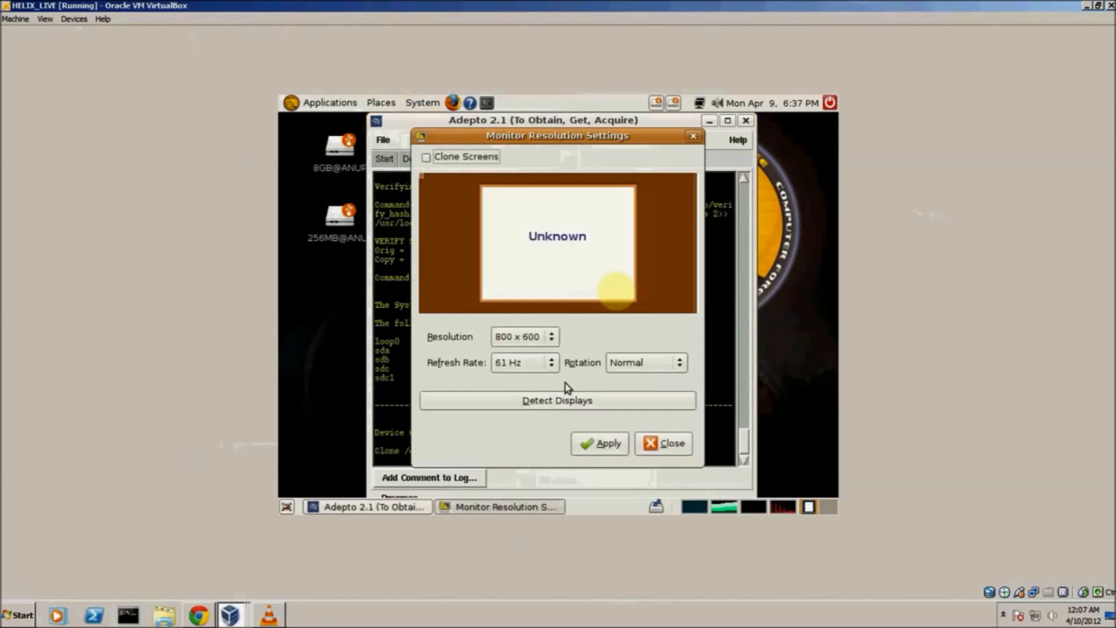
left_click(552, 344)
left_click(533, 341)
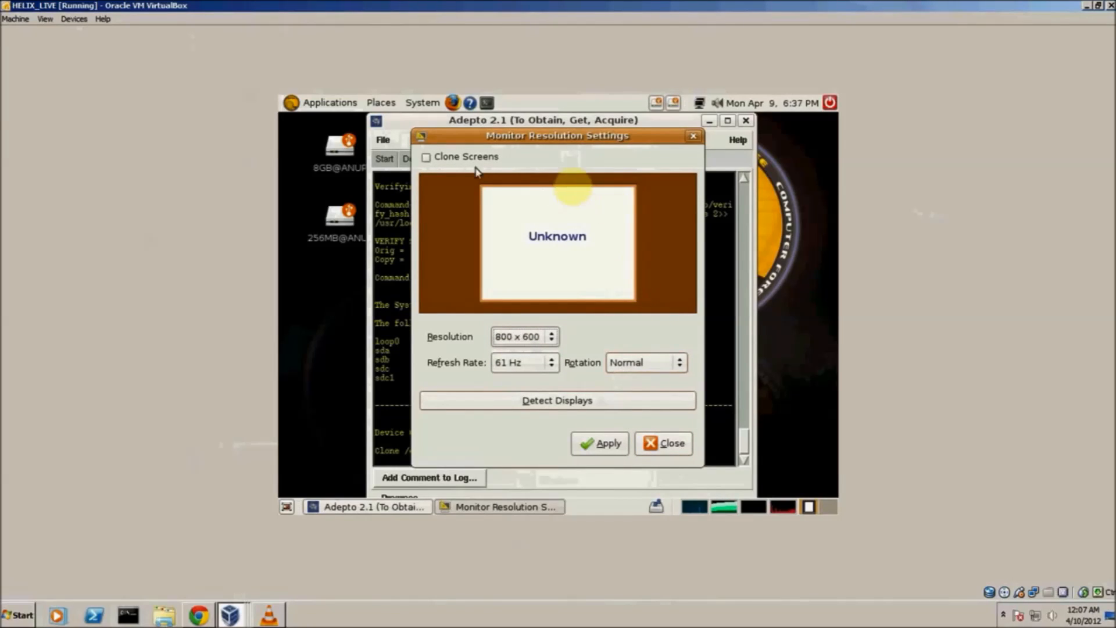
left_click(668, 443)
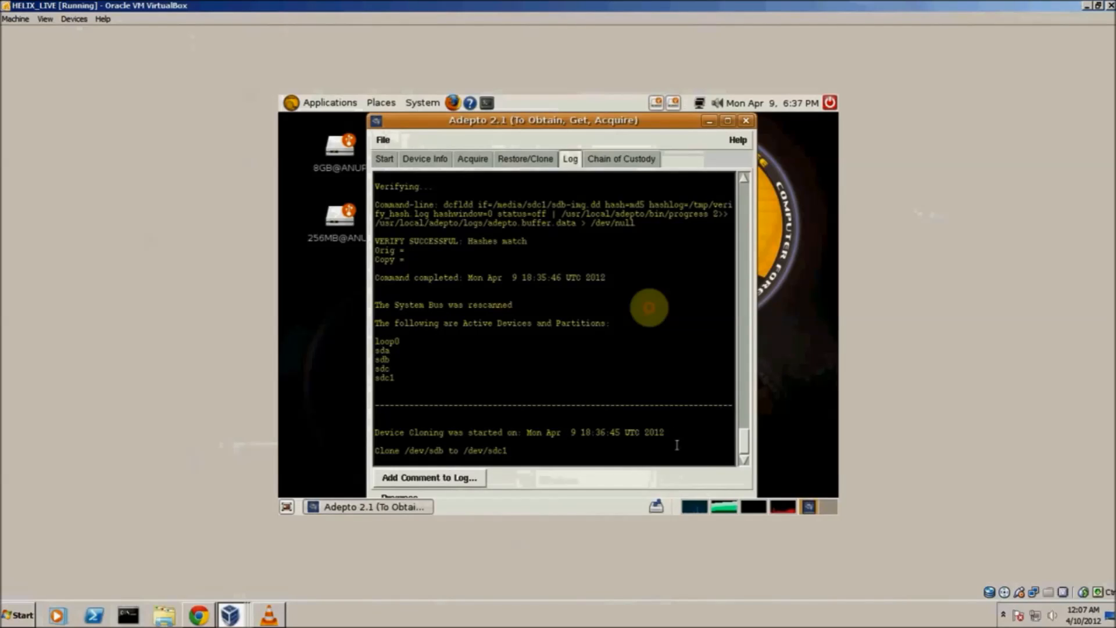
Display the evidence chain of custody form for the acquired image and widen the Adepto window slightly
left_click(606, 164)
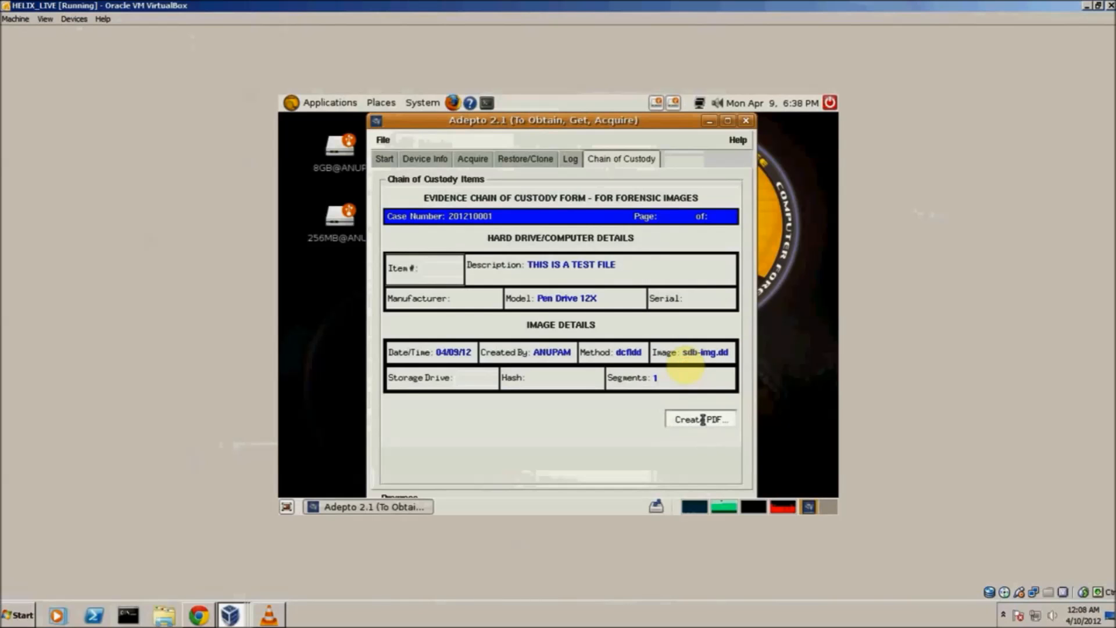
left_click_drag(750, 454, 778, 449)
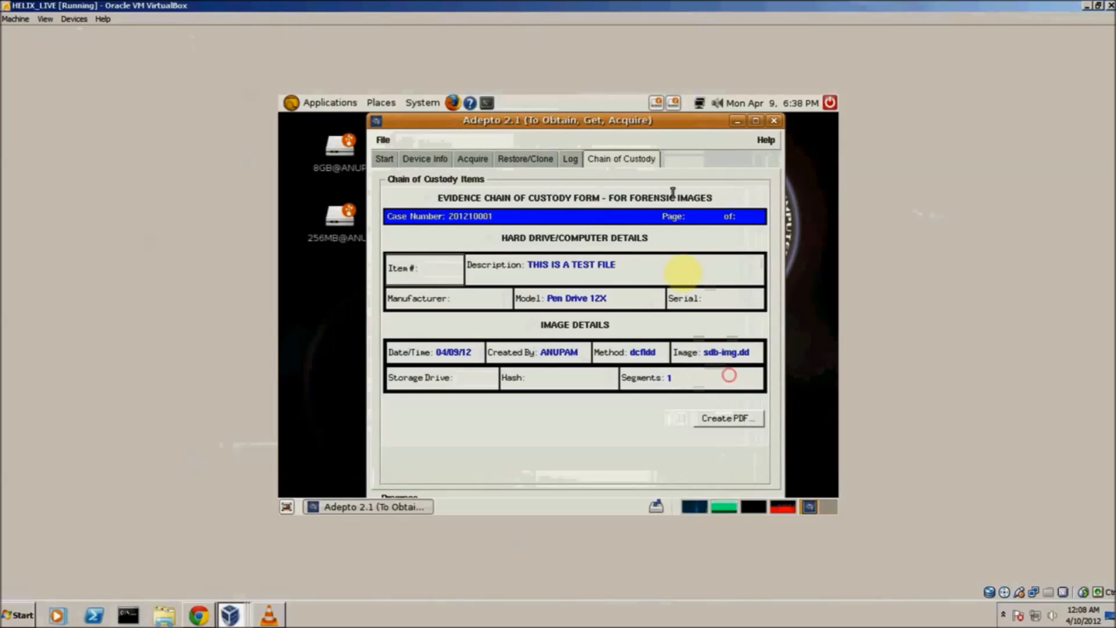
left_click_drag(627, 123, 615, 122)
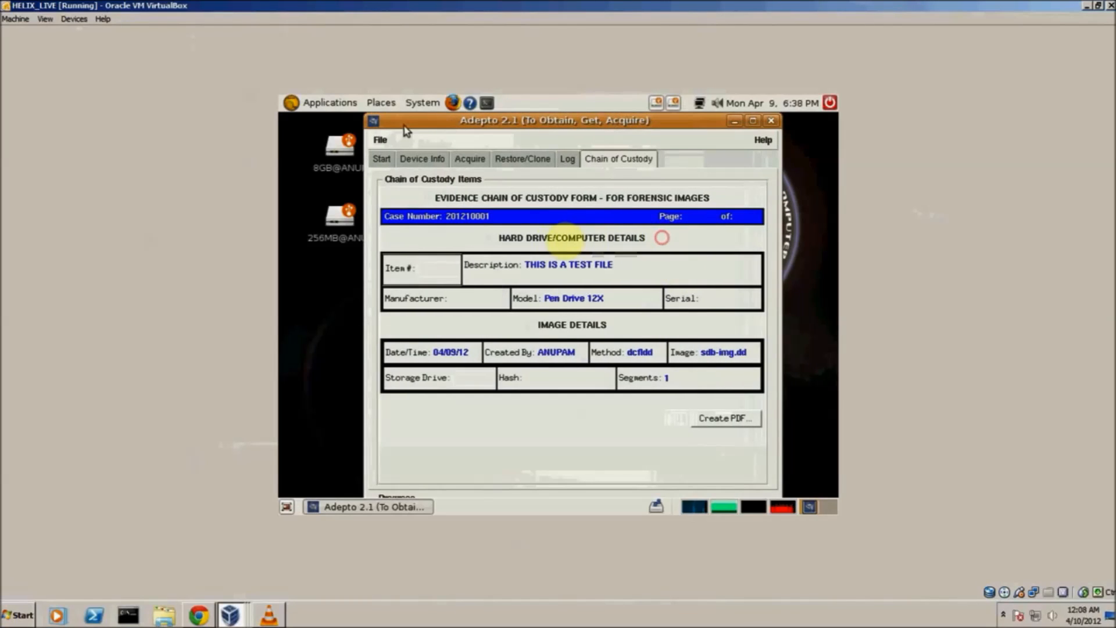
left_click(382, 141)
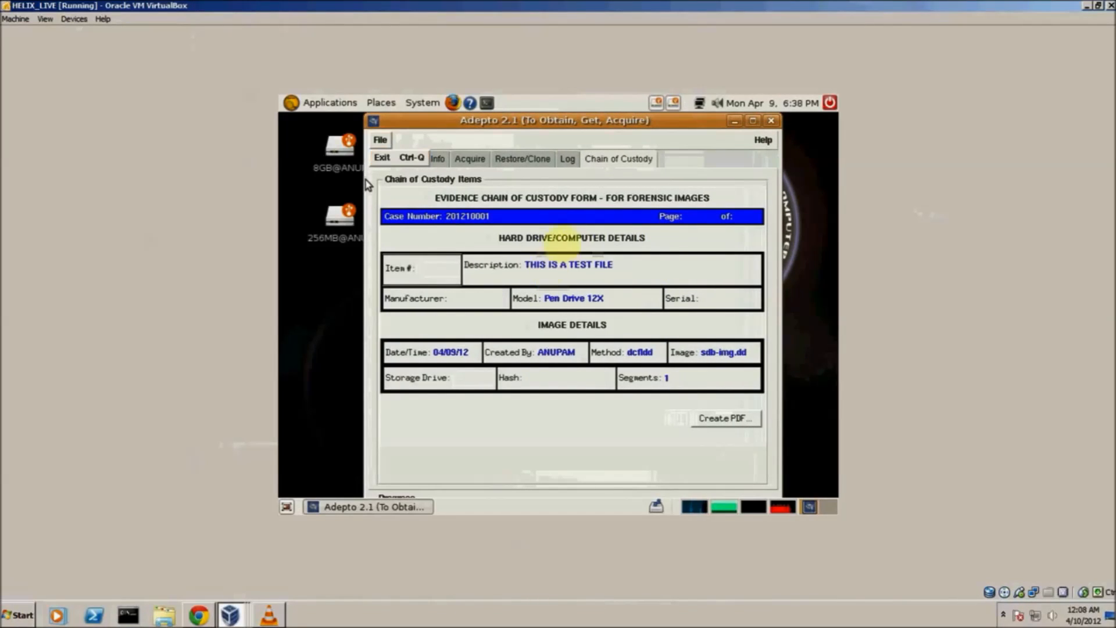
Review the verification result of the cloning in the log and close Adepto
left_click(571, 162)
left_click(568, 159)
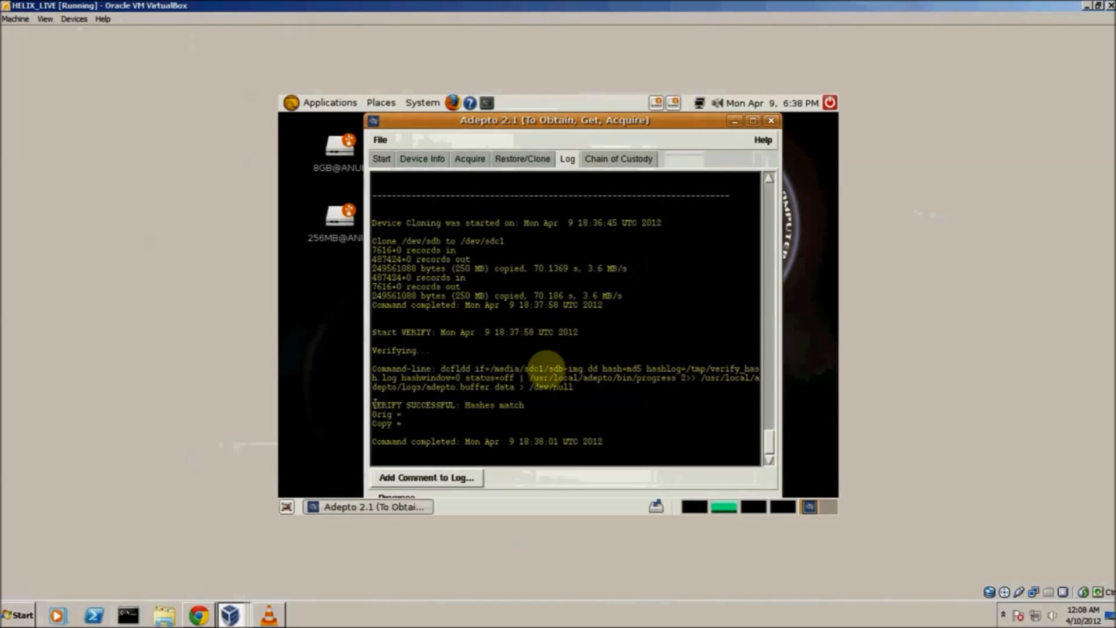
left_click_drag(375, 403, 639, 449)
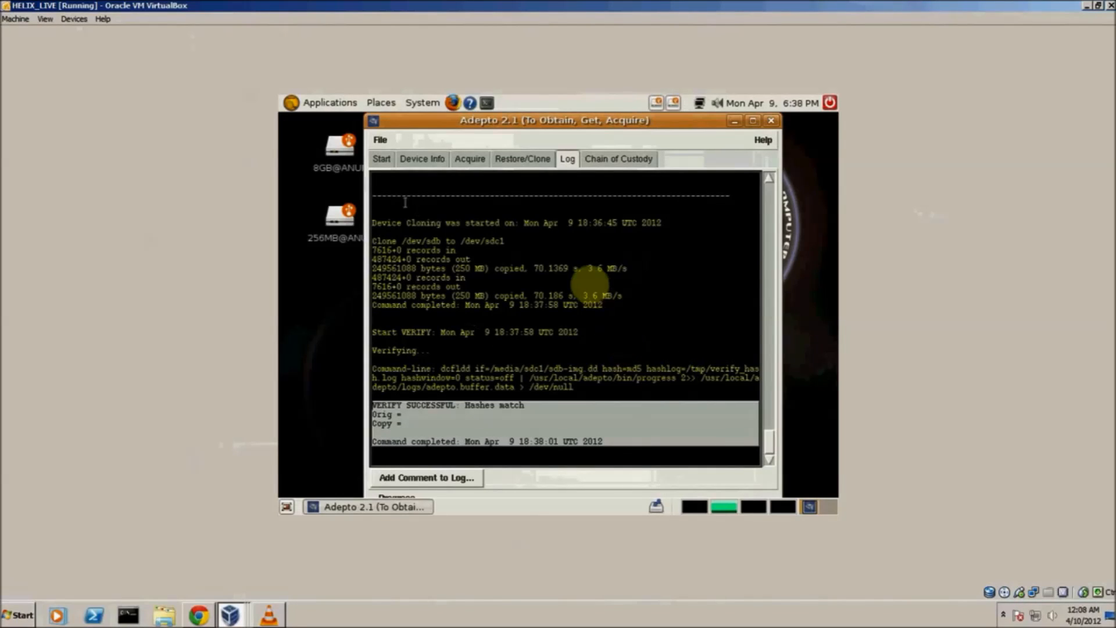
left_click(771, 120)
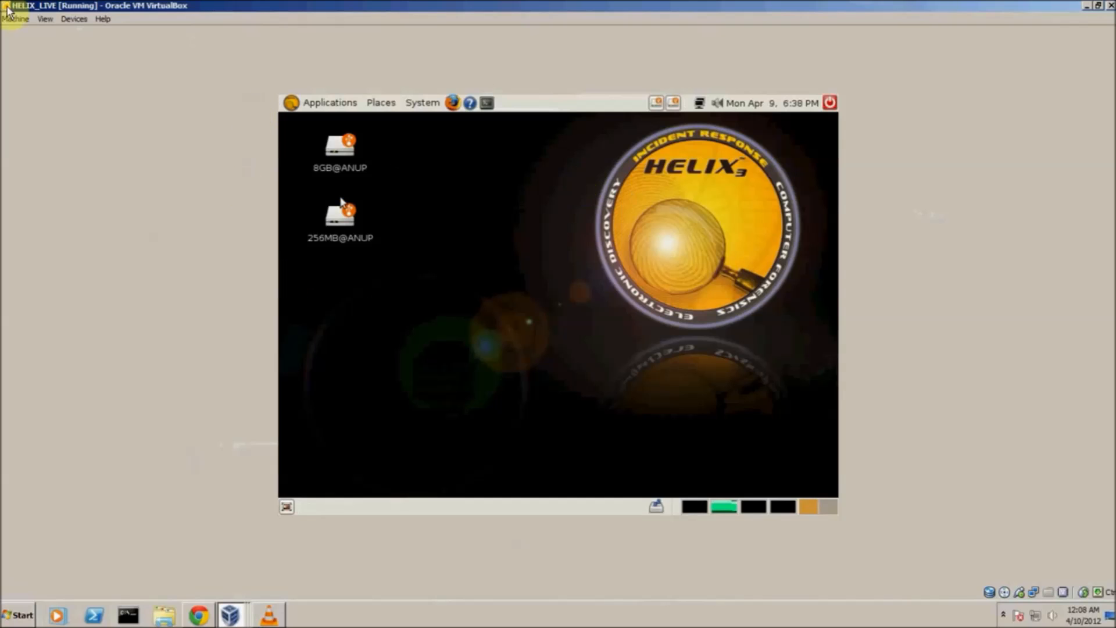
Detach the UFD USB Flash Drive and the Pen Drive 12X from the virtual machine
left_click(65, 21)
mouse_move(166, 49)
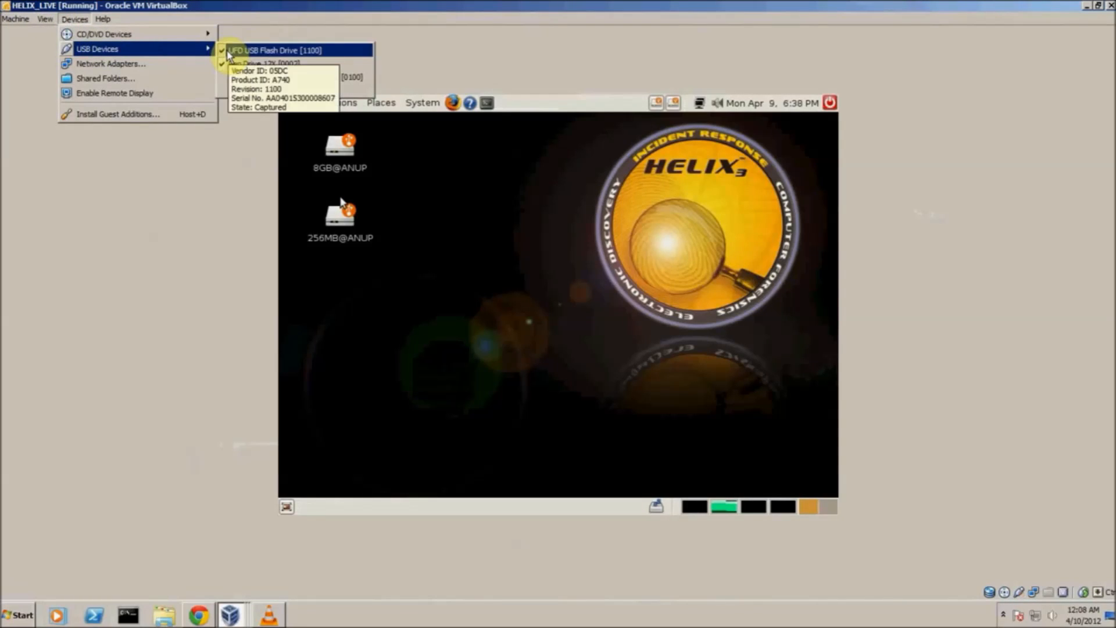
left_click(227, 52)
left_click(76, 19)
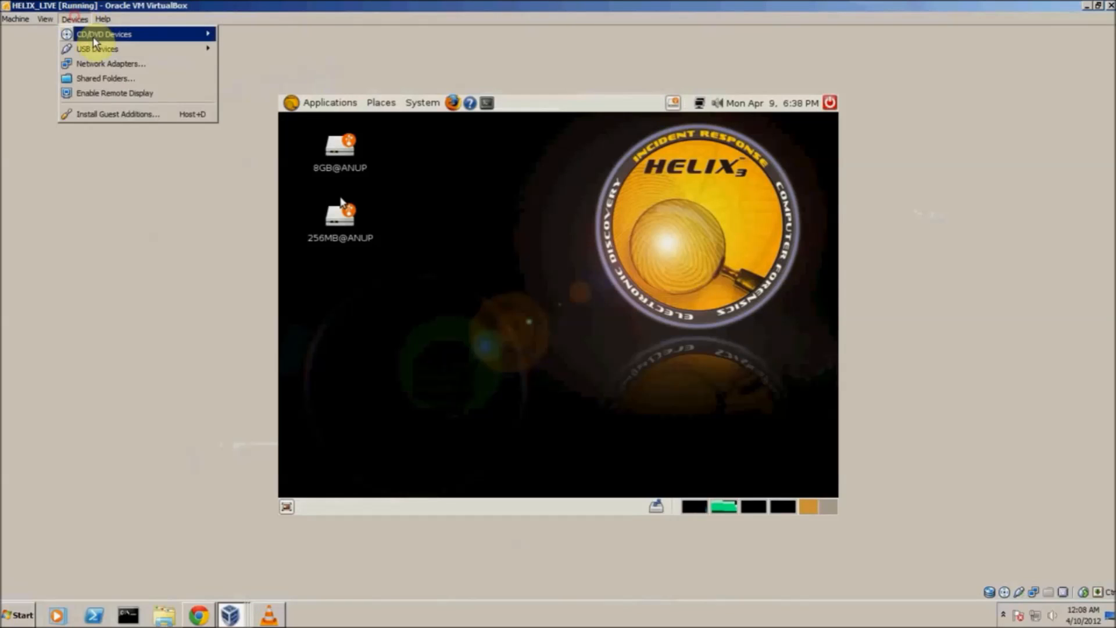
mouse_move(192, 48)
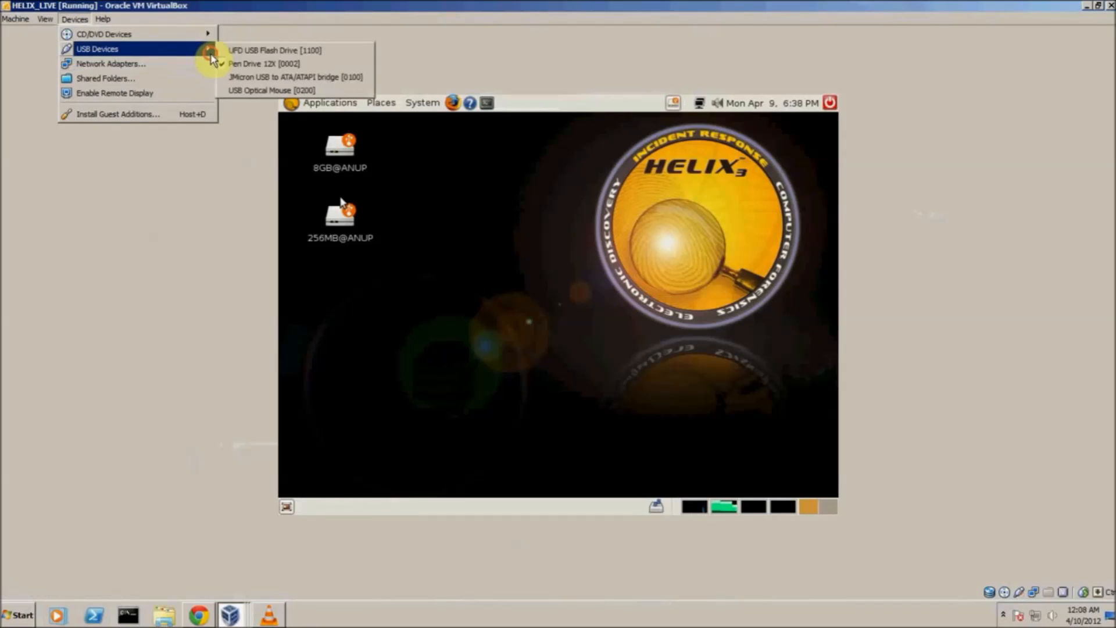
left_click(255, 68)
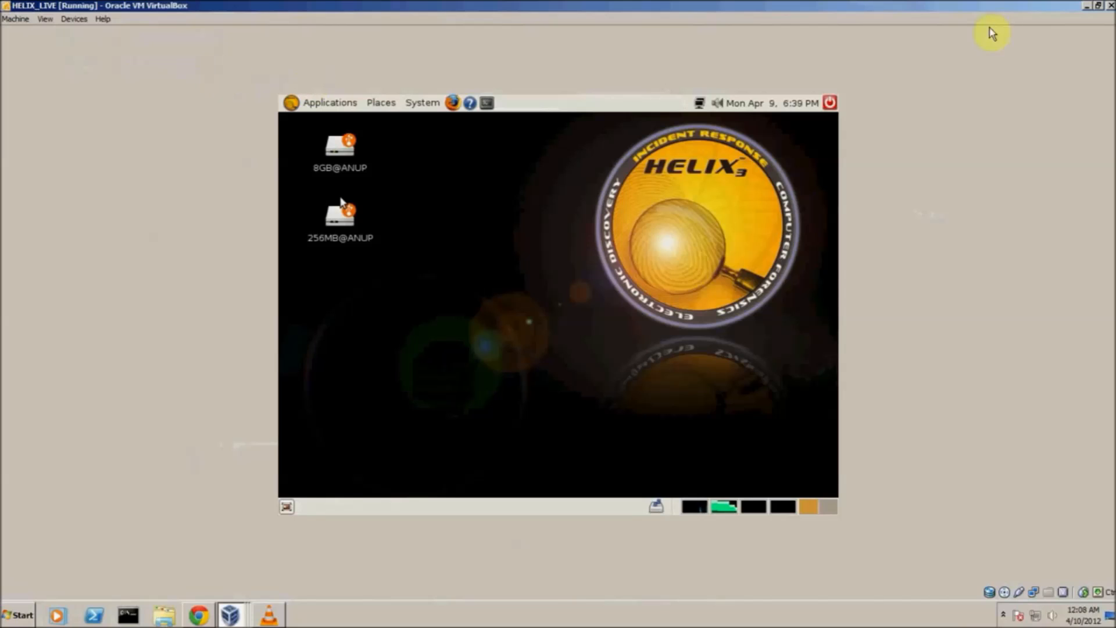
Minimize the virtual machine and compare the contents of drives F: and G: in Windows Explorer
left_click(1085, 7)
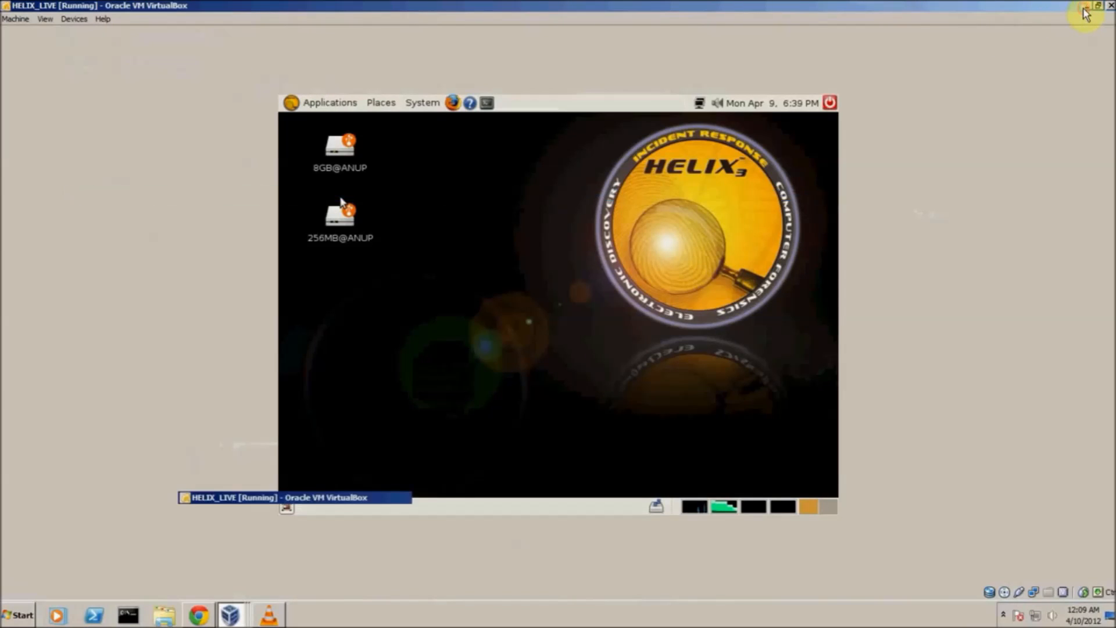
left_click(169, 617)
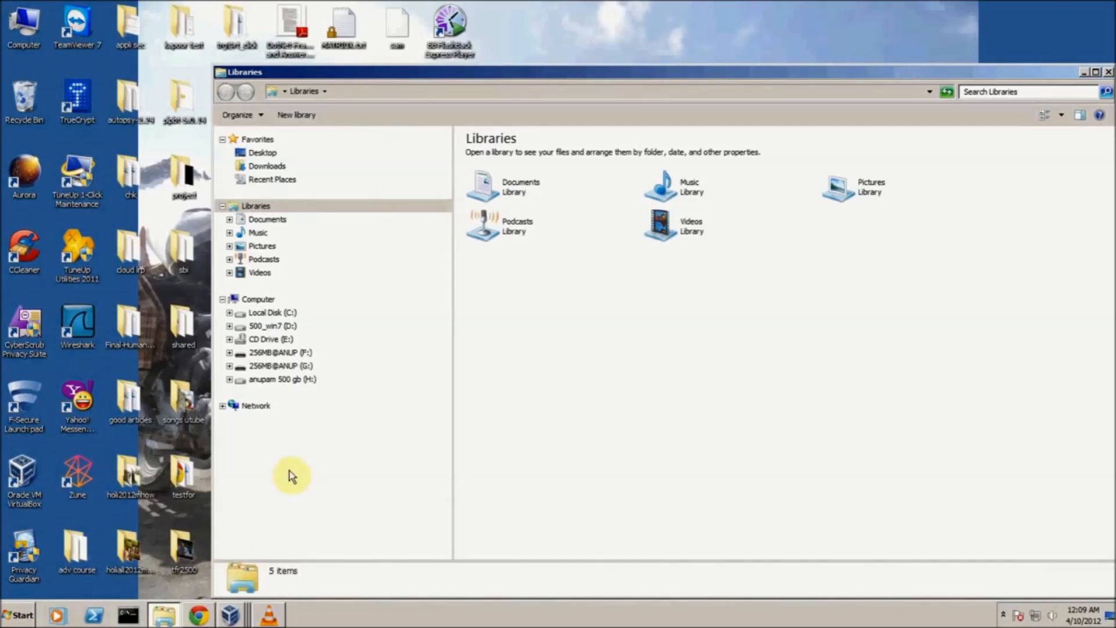
left_click(294, 366)
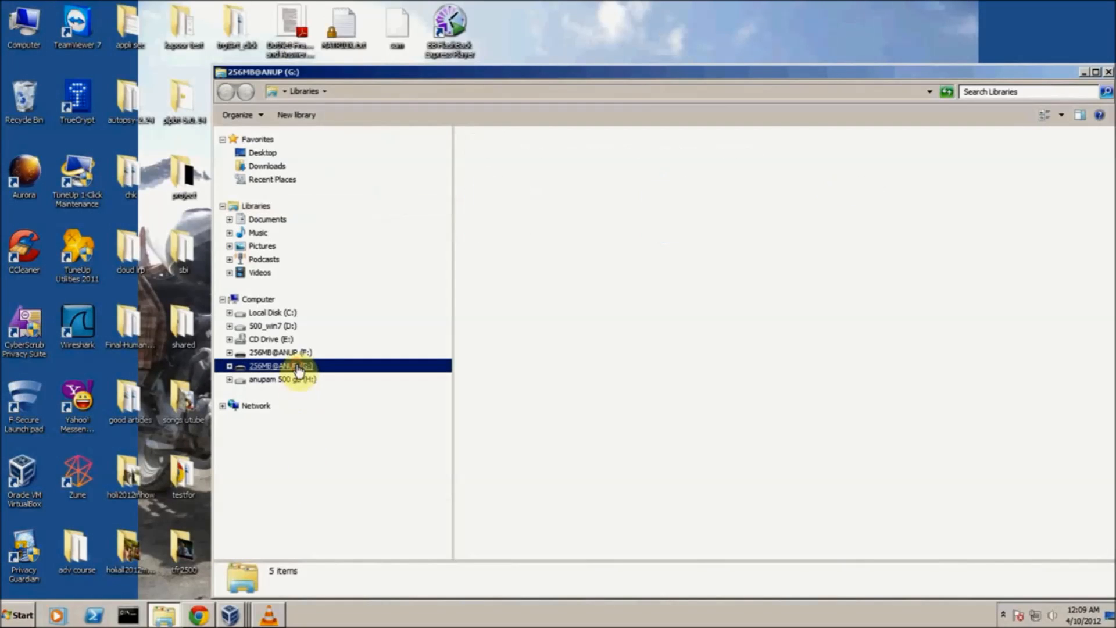
left_click(297, 366)
left_click(297, 354)
left_click(298, 367)
left_click(299, 354)
left_click(302, 367)
left_click(304, 354)
left_click(305, 366)
left_click(294, 354)
left_click(294, 366)
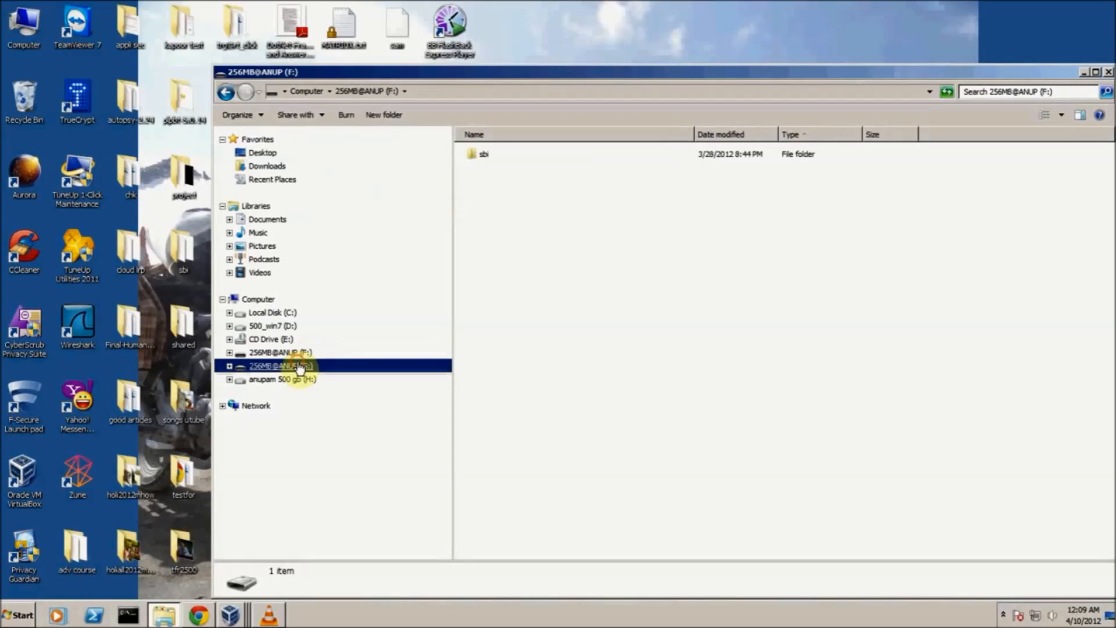
Return to the HELIX_LIVE virtual machine and attach the UFD USB Flash Drive and the Pen Drive 12X to it
left_click(231, 616)
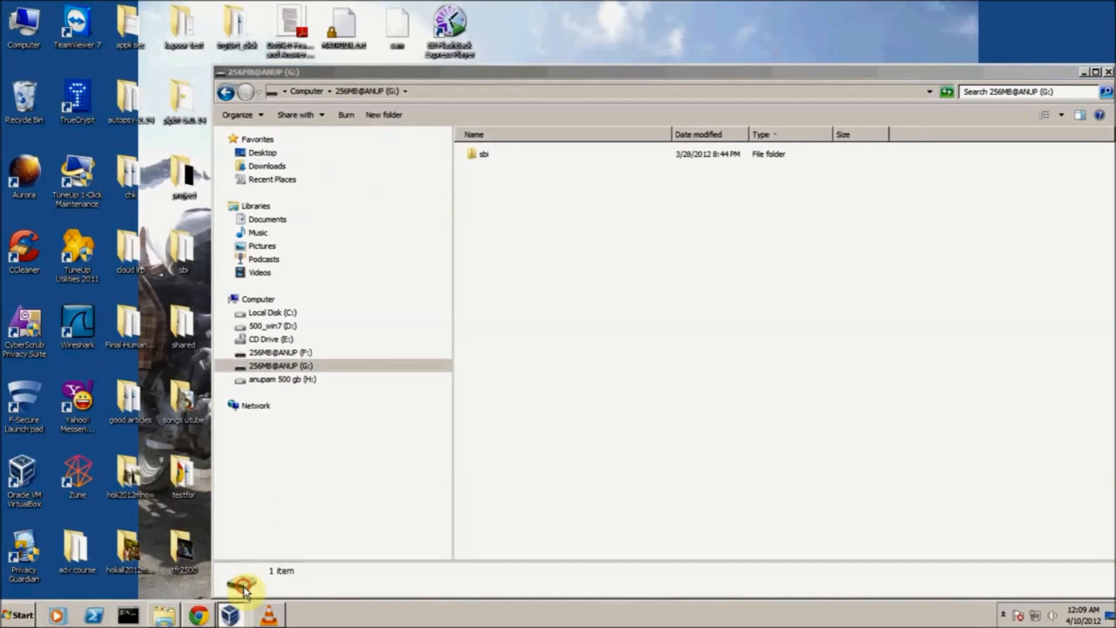
left_click(244, 587)
left_click(80, 20)
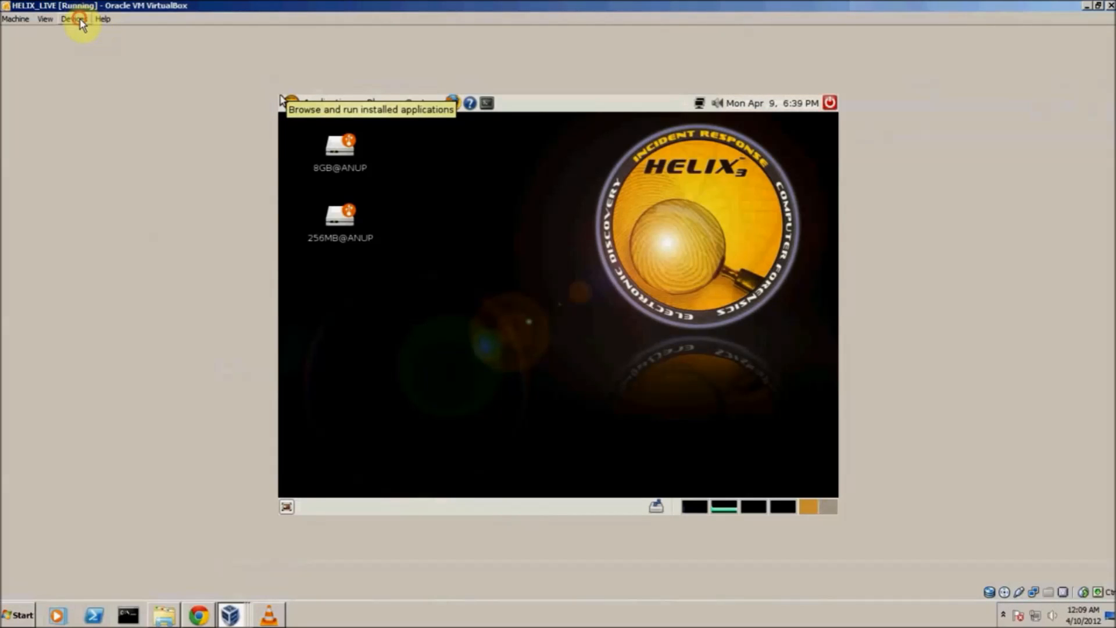
mouse_move(99, 48)
left_click(229, 67)
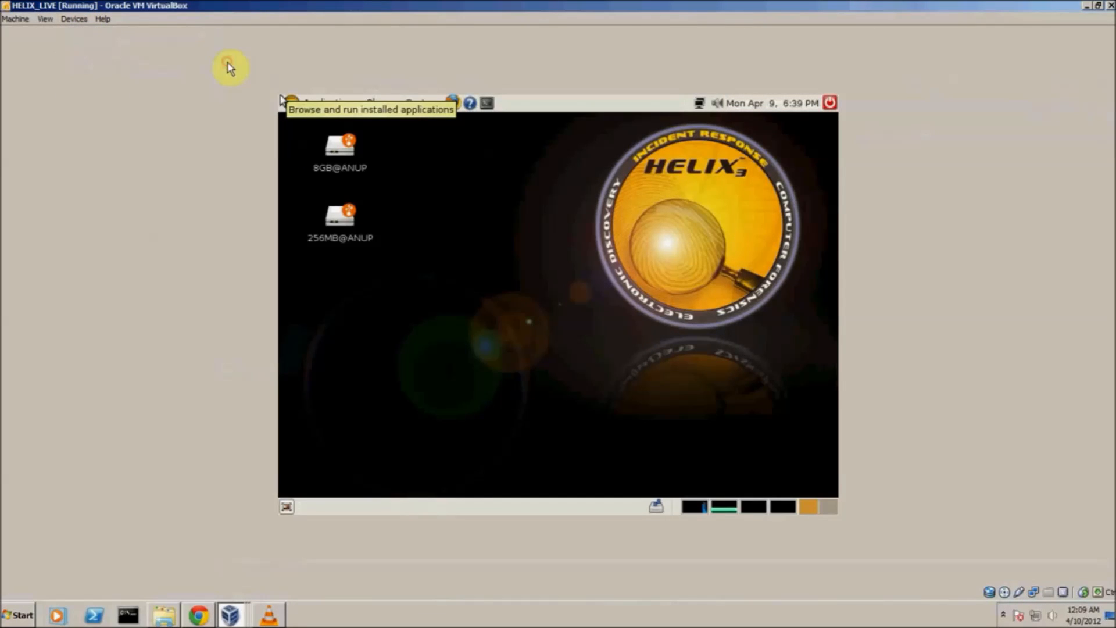
left_click(88, 23)
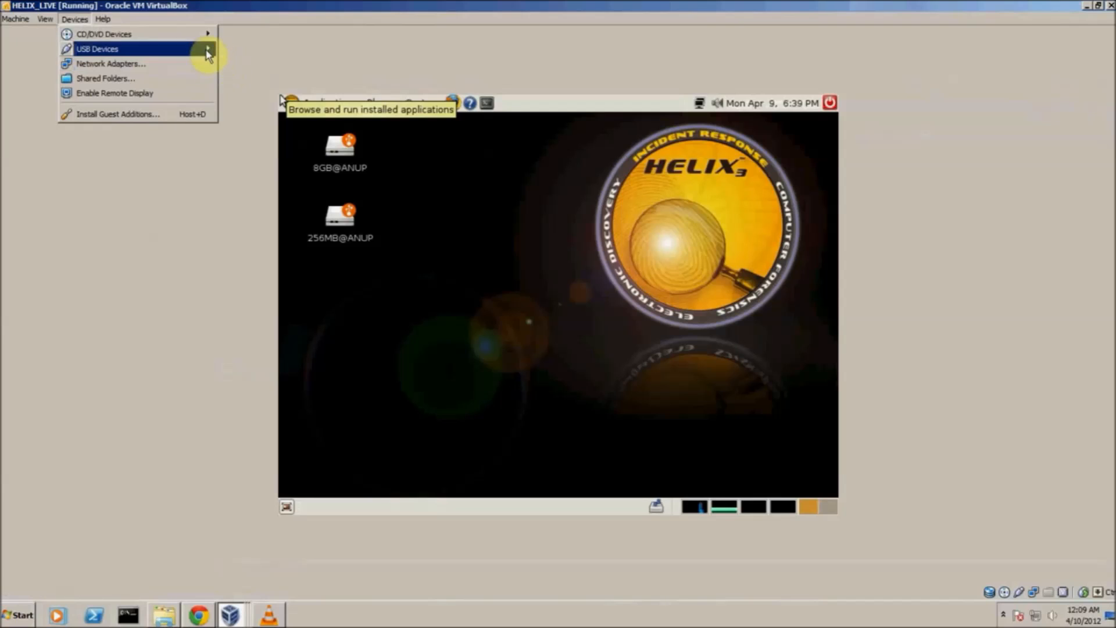
mouse_move(207, 53)
left_click(236, 65)
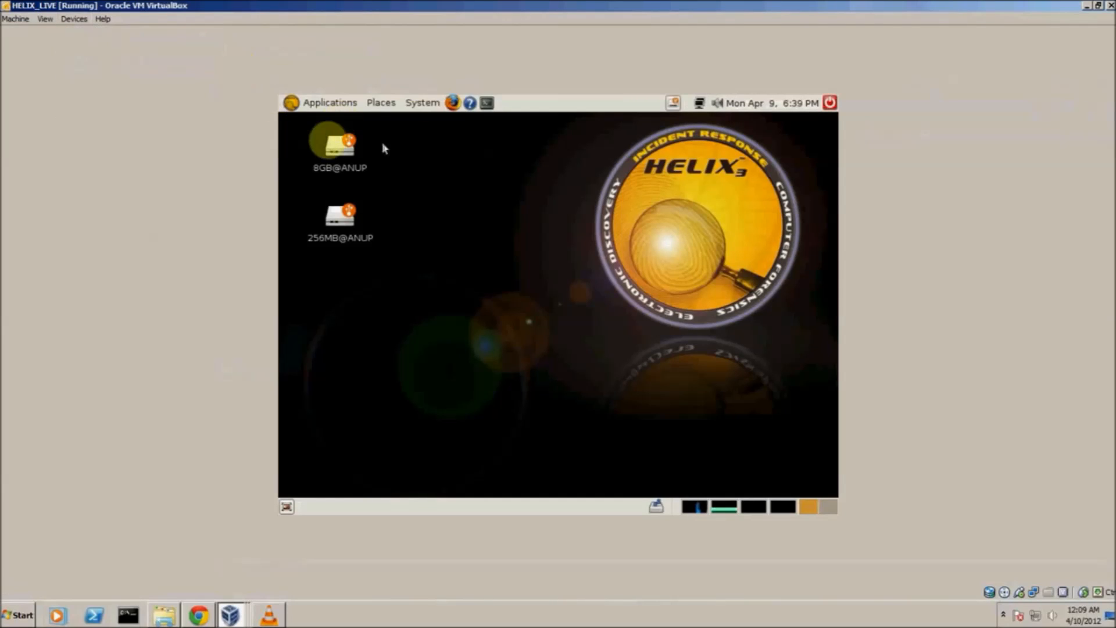
Mount the UFD USB Flash Drive in Helix and switch the virtual machine to fullscreen
left_click(678, 104)
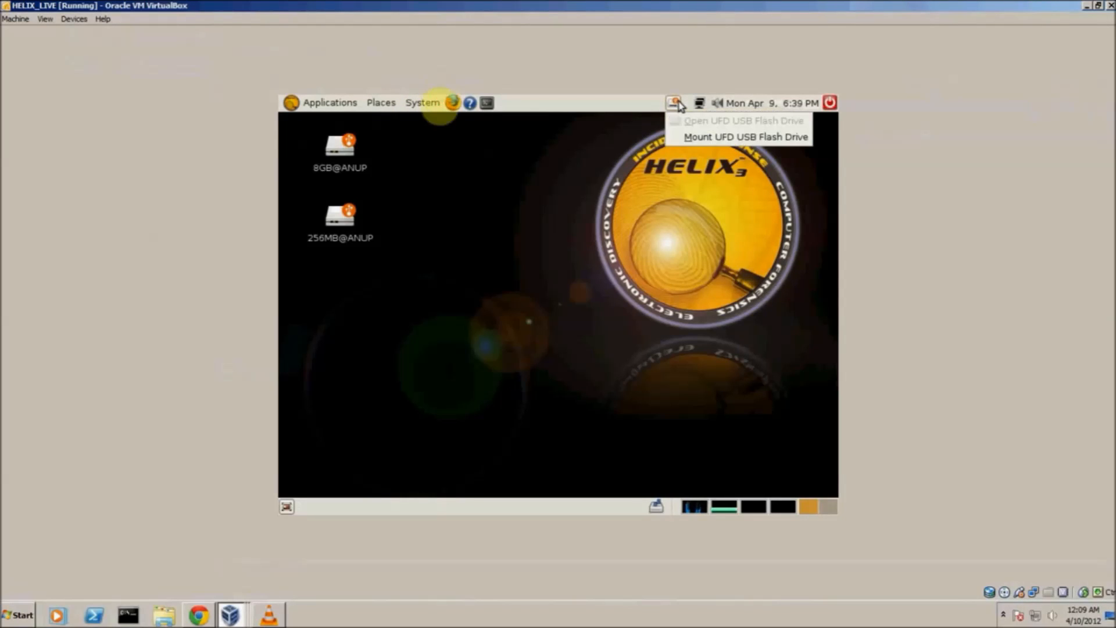
left_click(689, 138)
left_click(45, 18)
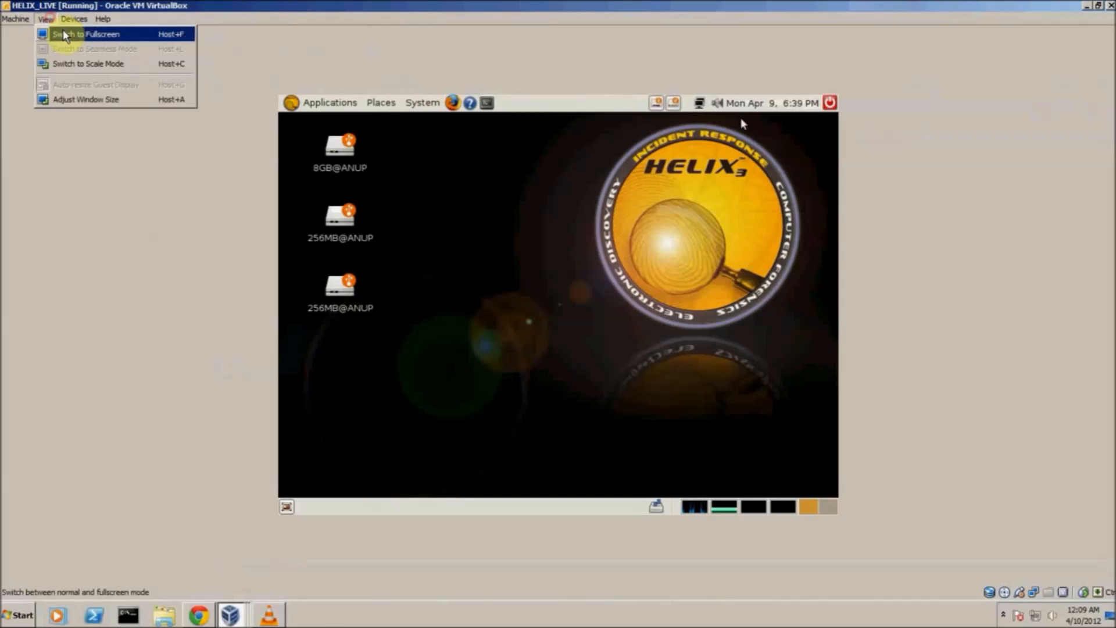
left_click(64, 30)
key("ctrl+f")
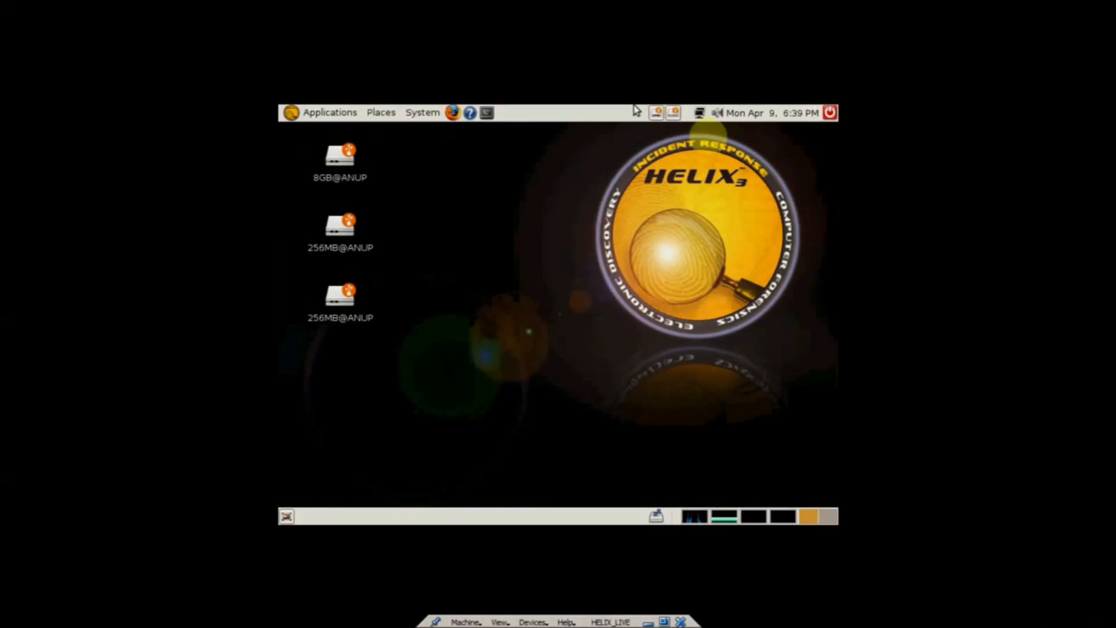
Mount the Pen Drive 12X on the Helix desktop
left_click(657, 104)
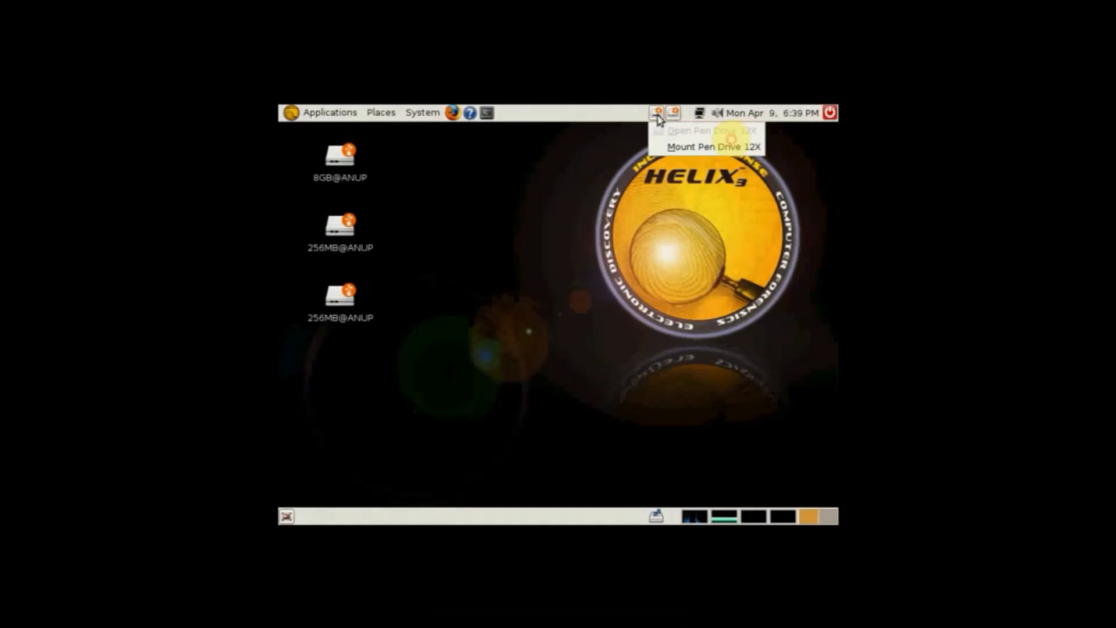
left_click(686, 150)
right_click(438, 231)
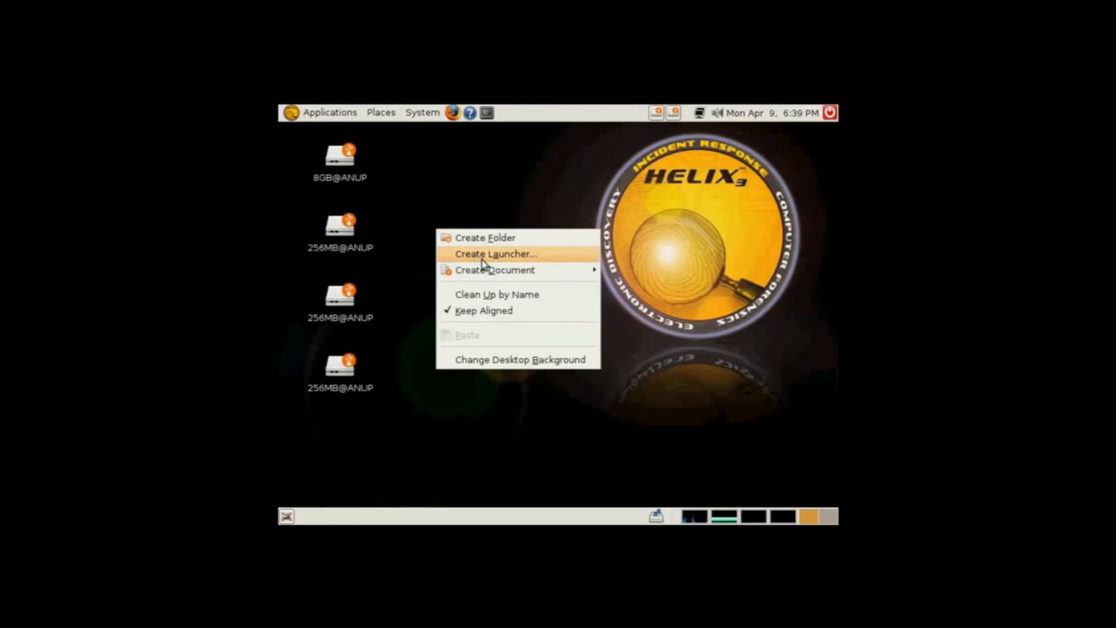
mouse_move(491, 275)
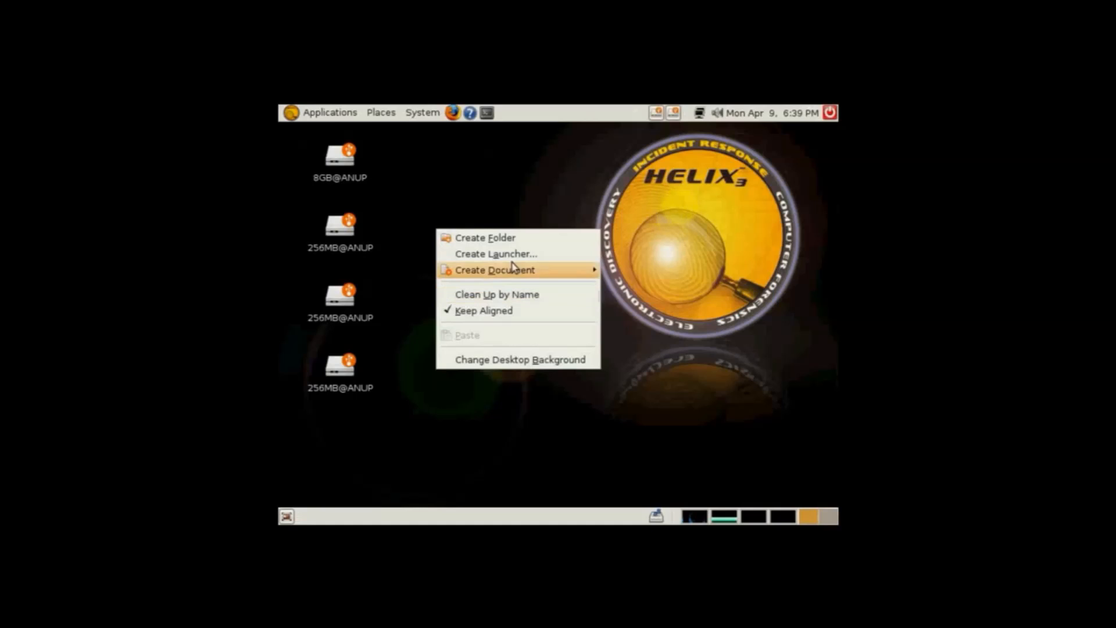
Open a terminal, change to the /media/ directory and list its contents
left_click(487, 114)
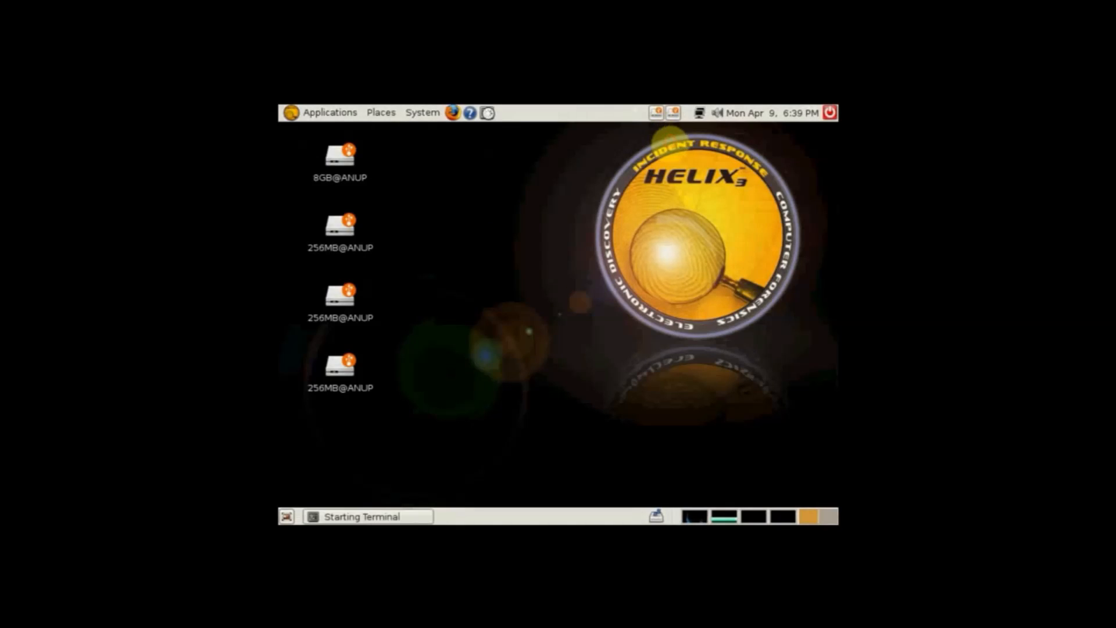
type("CD /MEDI")
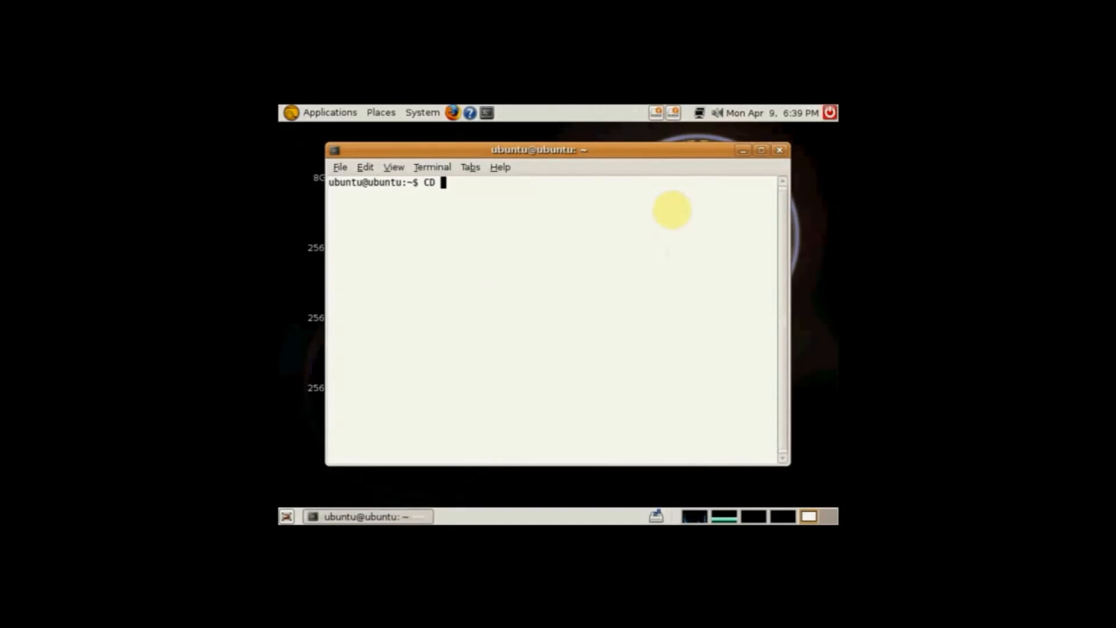
key("BackSpace")
key("BackSpace")
key("BackSpace")
key("BackSpace")
key("BackSpace")
key("BackSpace")
key("BackSpace")
key("BackSpace")
type("cd /media/")
key("Return")
type("ls")
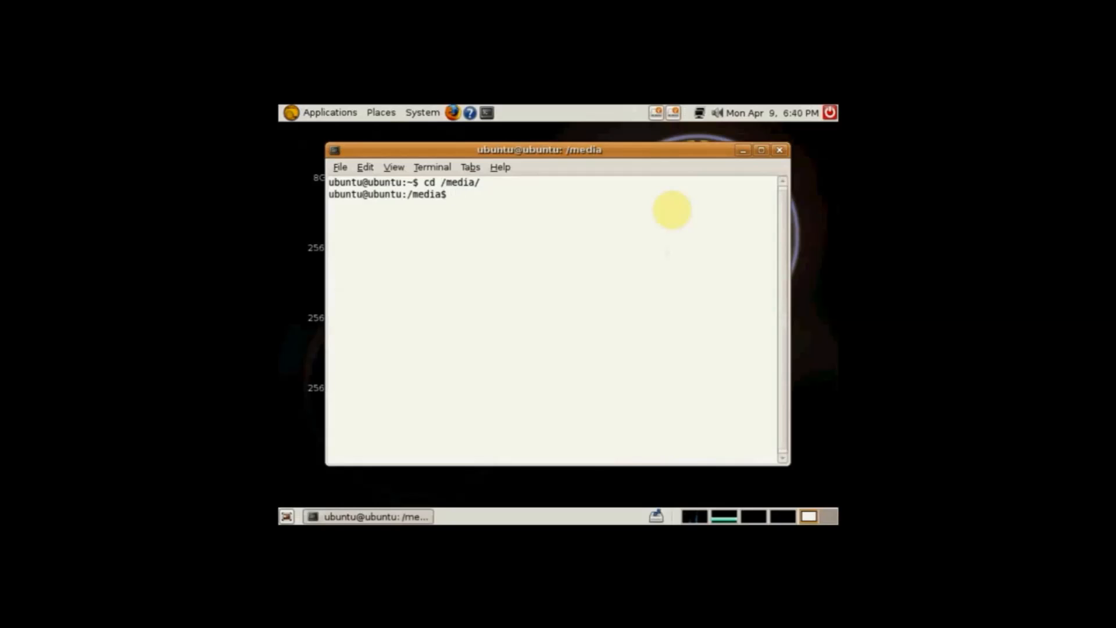
key("Return")
Change into the sdb directory and list its contents with ls
type("cd sdb")
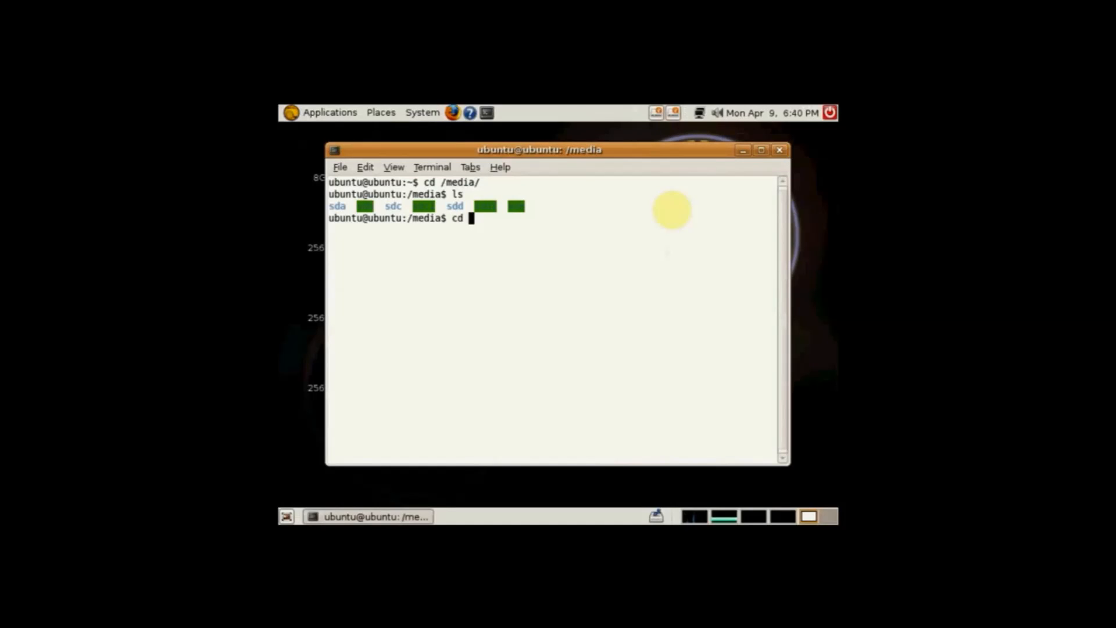
key("Return")
type("ls")
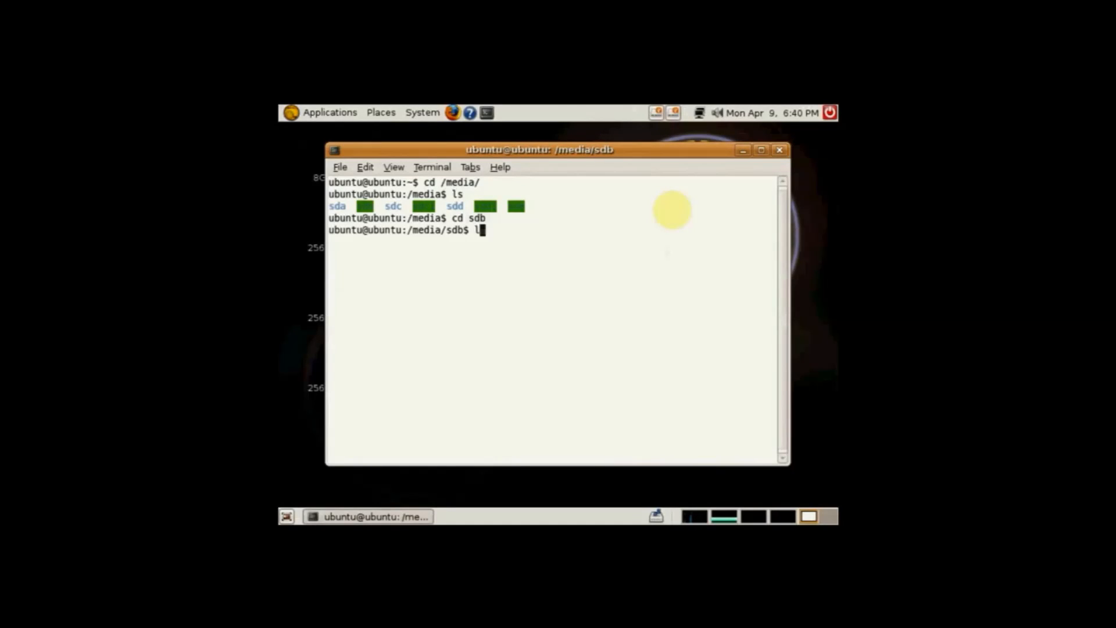
key("Return")
Change from sdb to the sibling directory ../sdc1/ and list its contents
type("cd ")
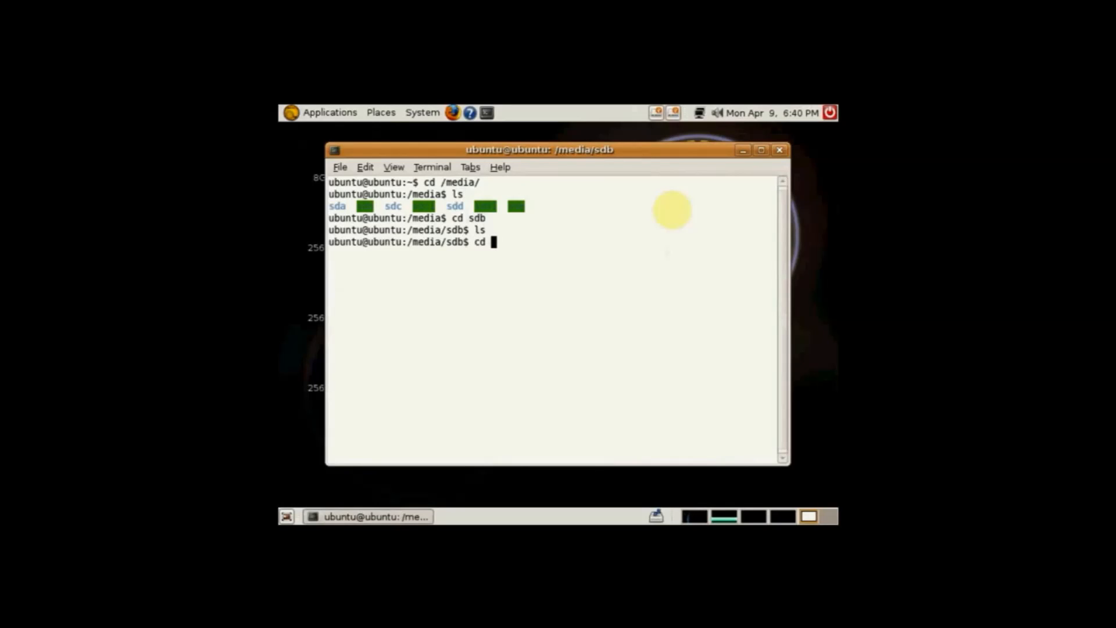
type("sdc1")
key("Return")
type("cd ../sdc1/")
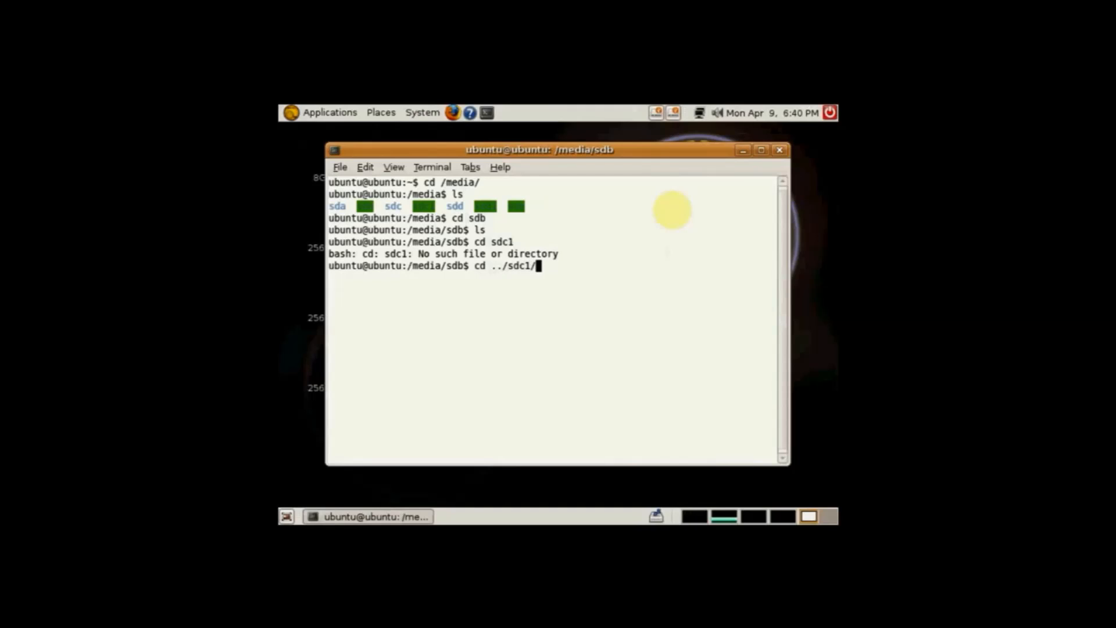
key("Return")
type("ls")
key("Return")
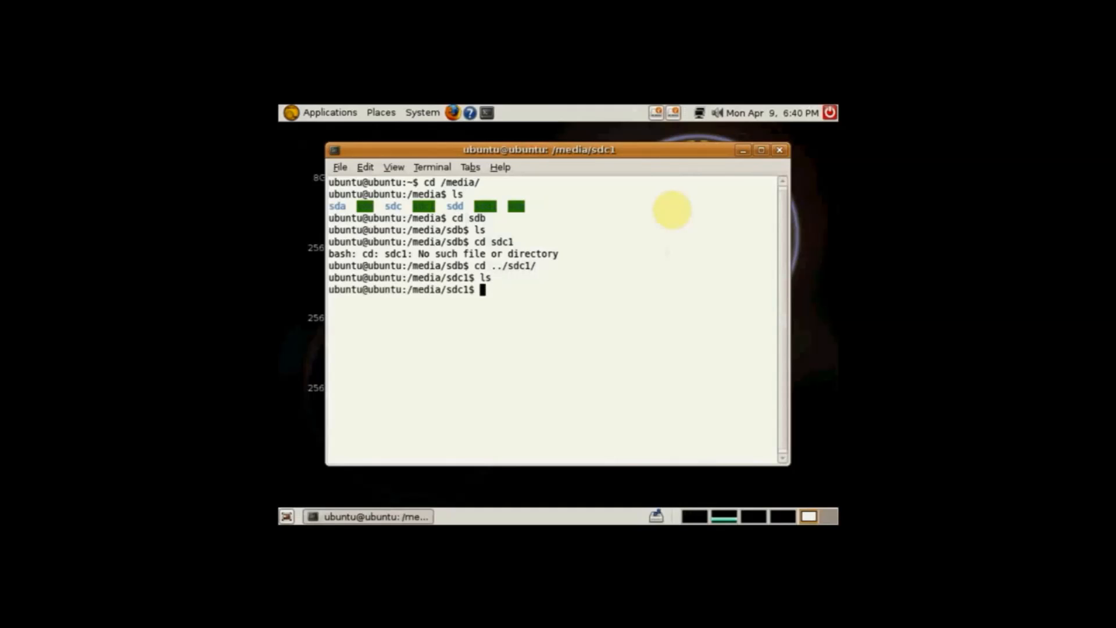
Change to ../sdd1/ and list its contents, including those of its sbi folder
type("cd ../sdd")
key("Tab")
key("Tab")
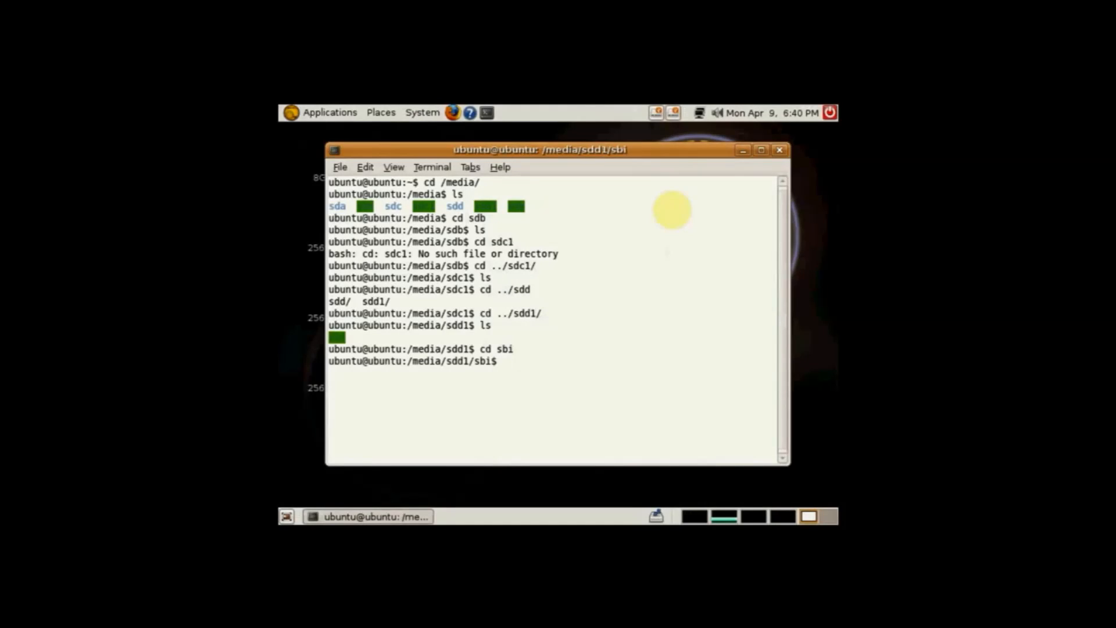
type("ls")
key("Return")
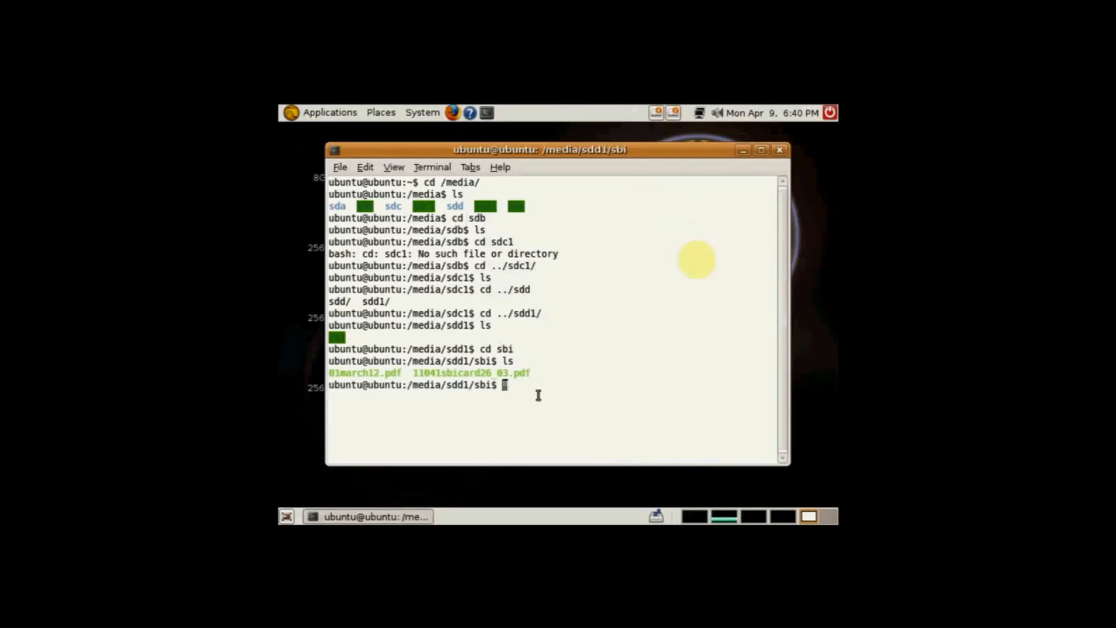
Highlight the PDF file names listed in the sbi folder and leave the terminal with exit
left_click_drag(538, 375, 385, 374)
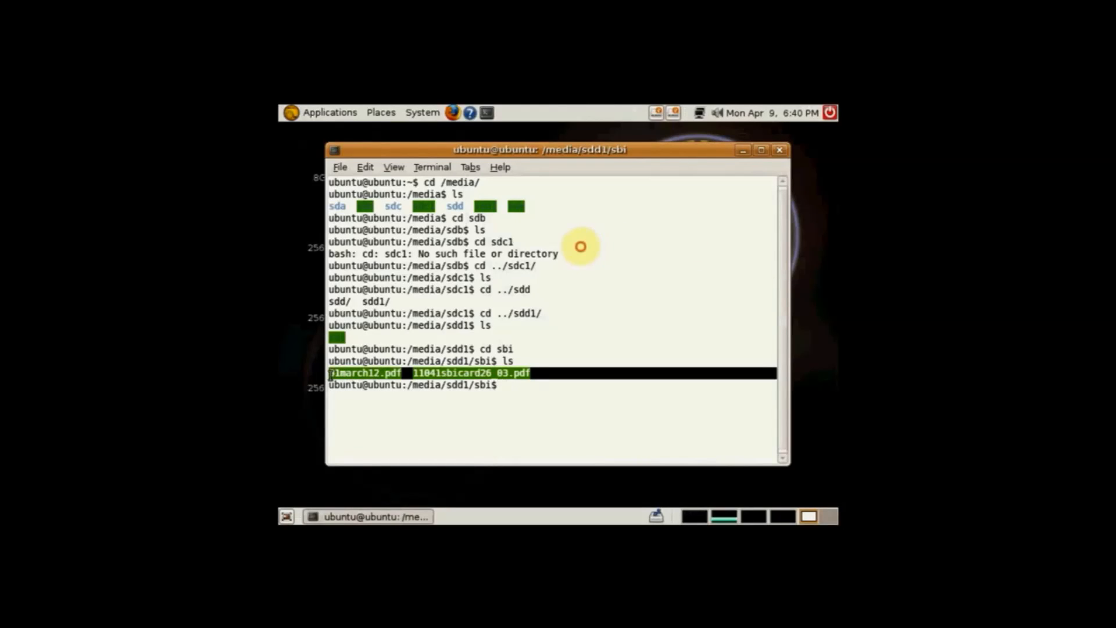
left_click(525, 394)
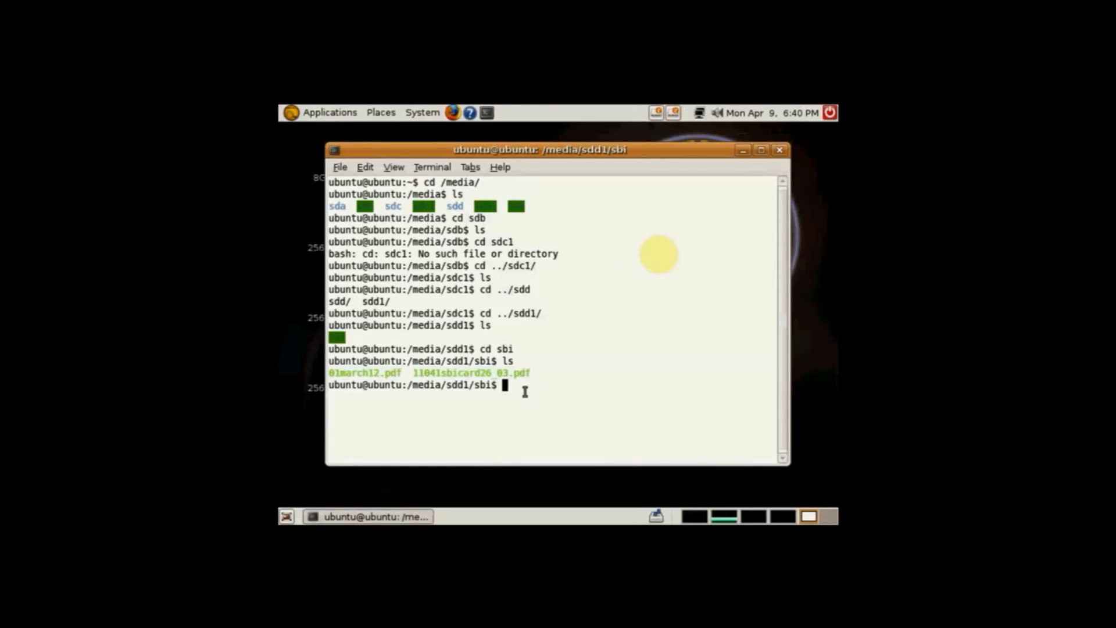
type("exit")
key("Return")
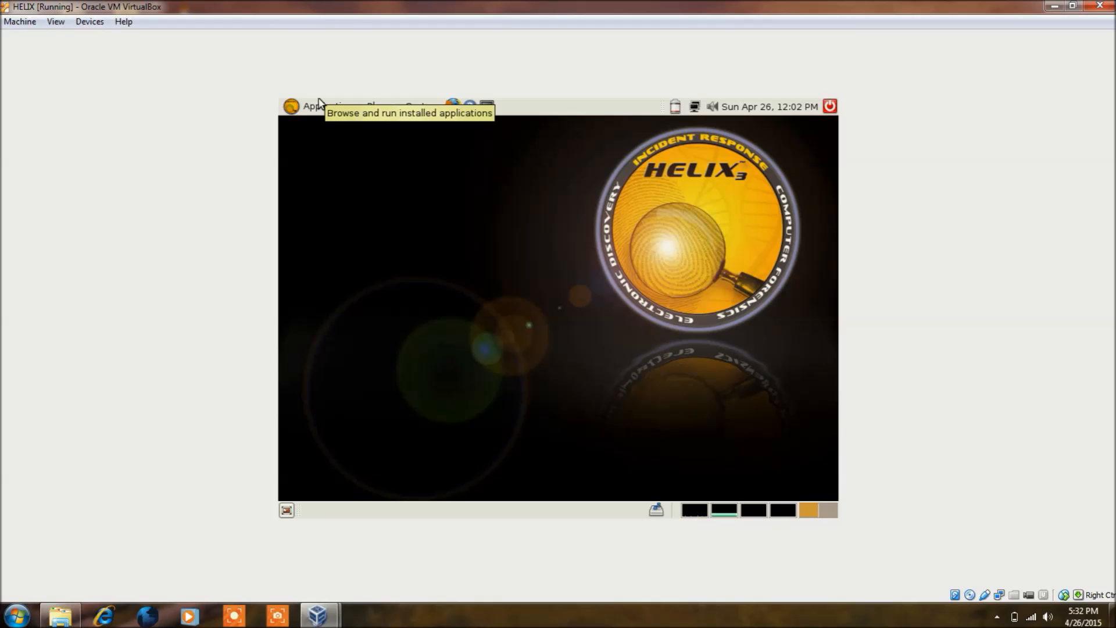
Examine the Forensics & IR applications available in the HELIX virtual machine, from Wireshark (root) back up to Autopsy
left_click(318, 105)
mouse_move(326, 150)
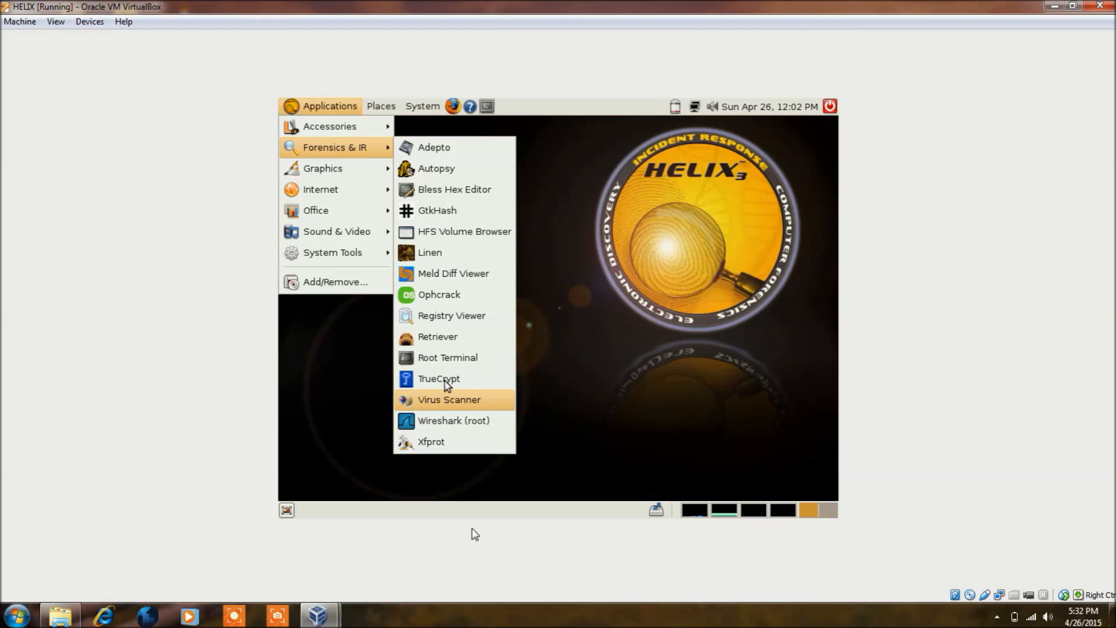
key("Down")
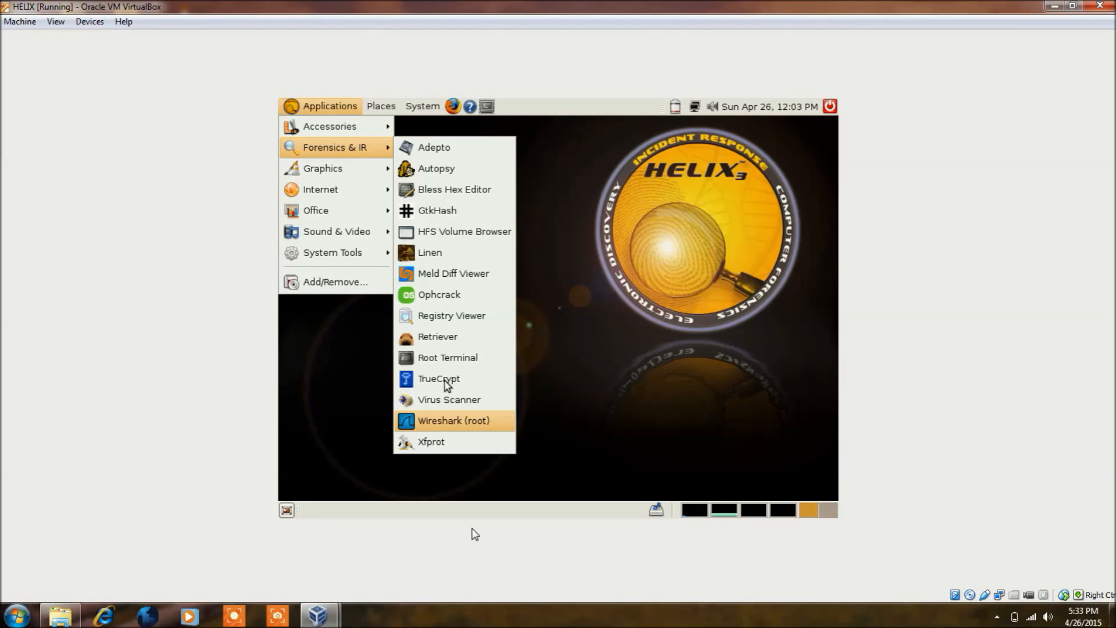
key("Up")
key("Up")
key("Up")
key("Up")
key("Up")
key("Up")
key("Up")
key("Up")
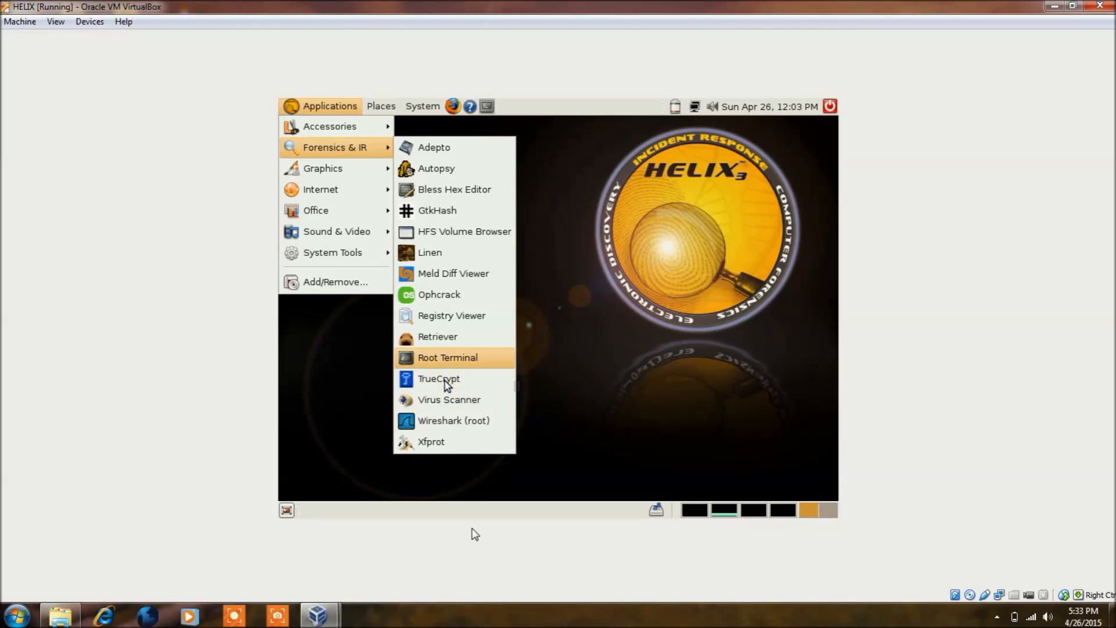
key("Up")
key("Up")
key("Up")
key("Up")
key("Up")
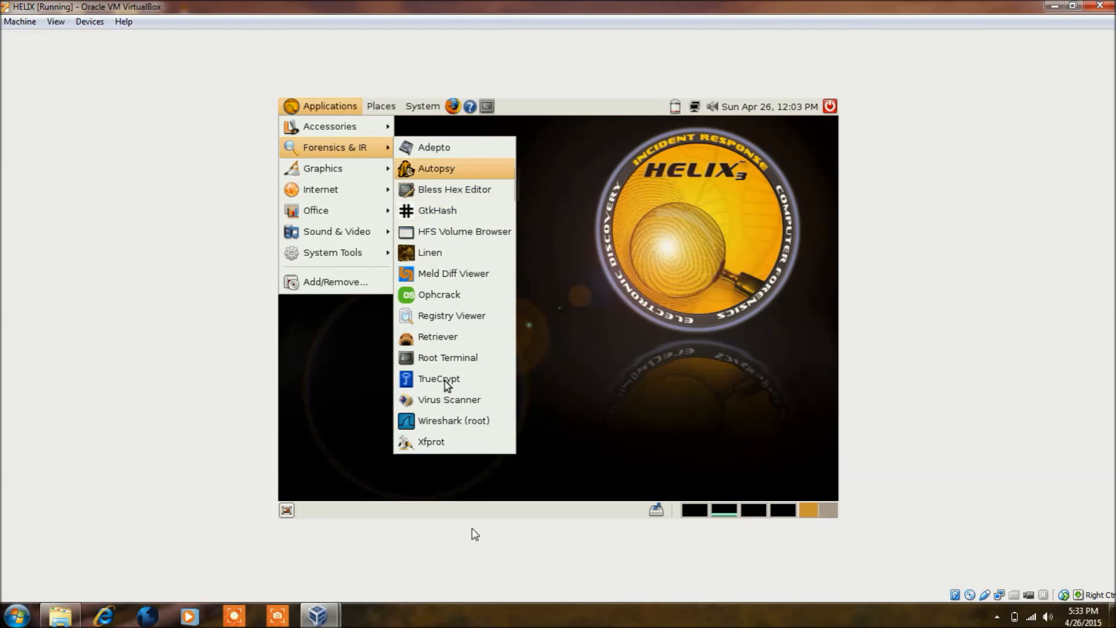